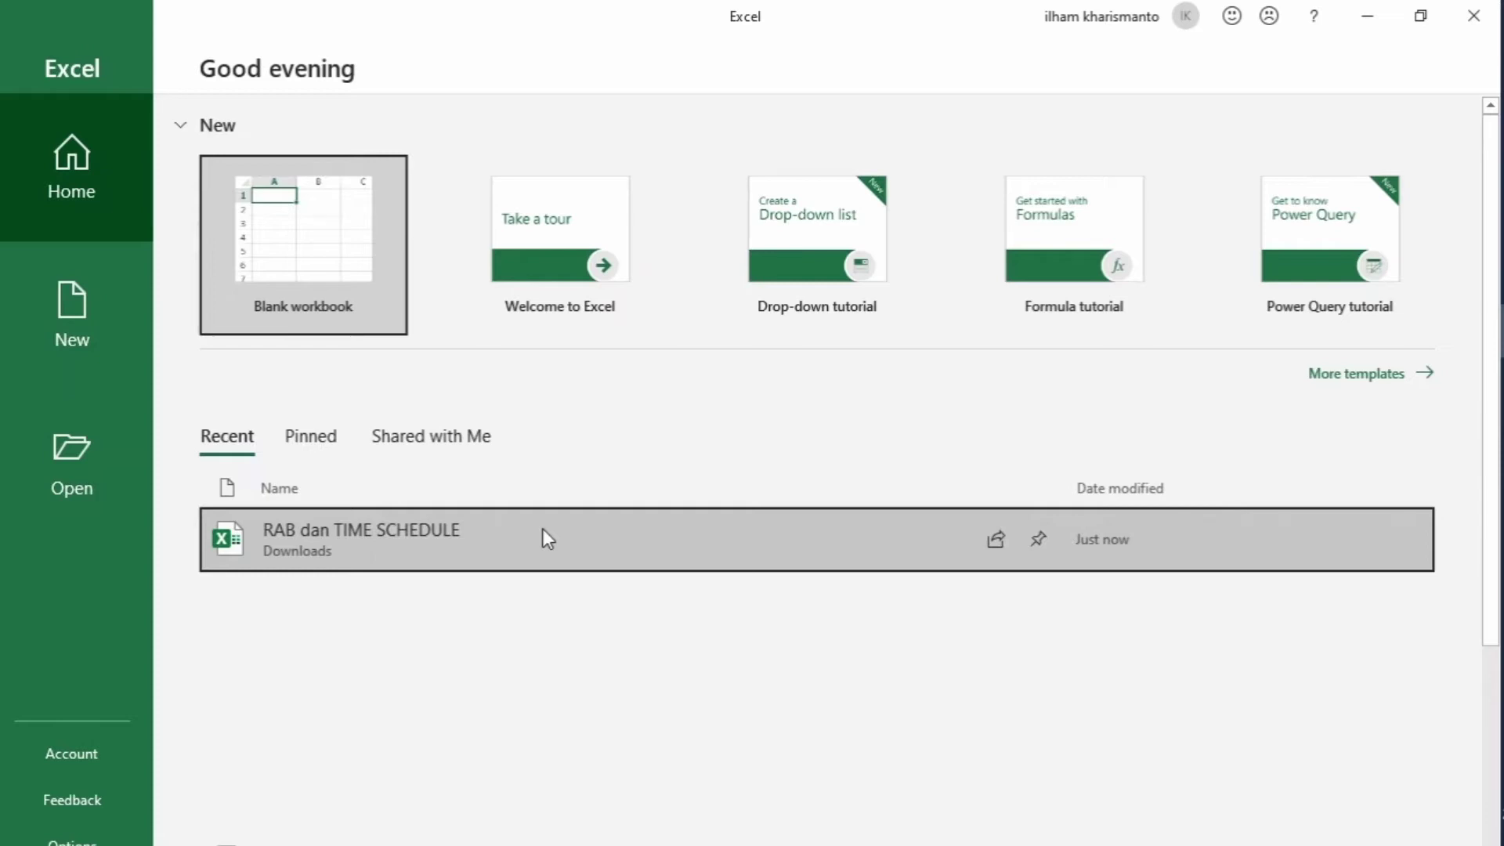
# Step: Open the RAB dan TIME SCHEDULE workbook and enter =(J22/J32)*100% as the Bobot of Pekerjaan Persiapan in the Kurva S table
pyautogui.click(546, 539)
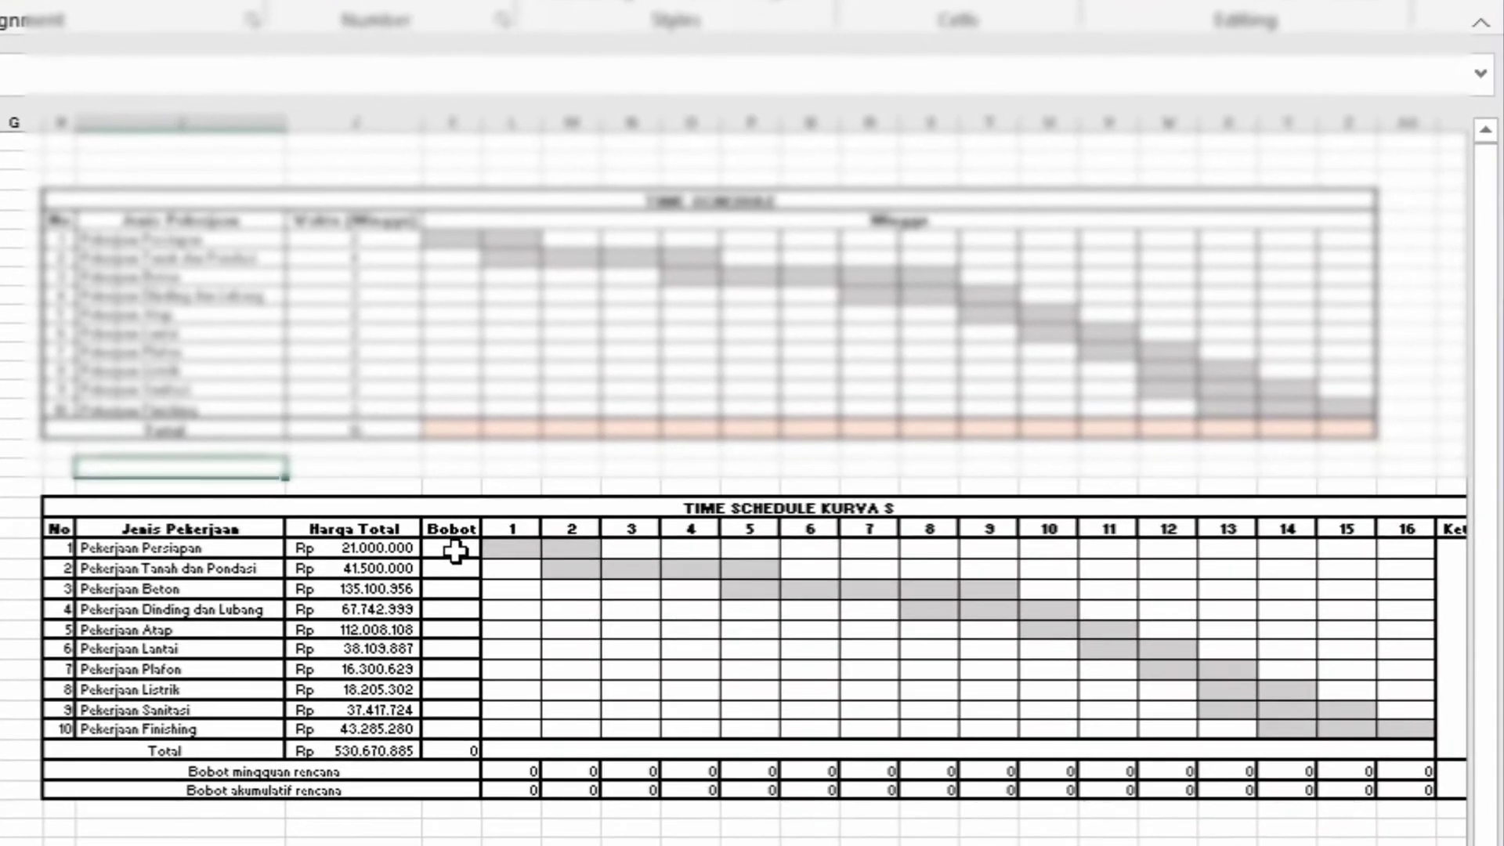
pyautogui.click(454, 551)
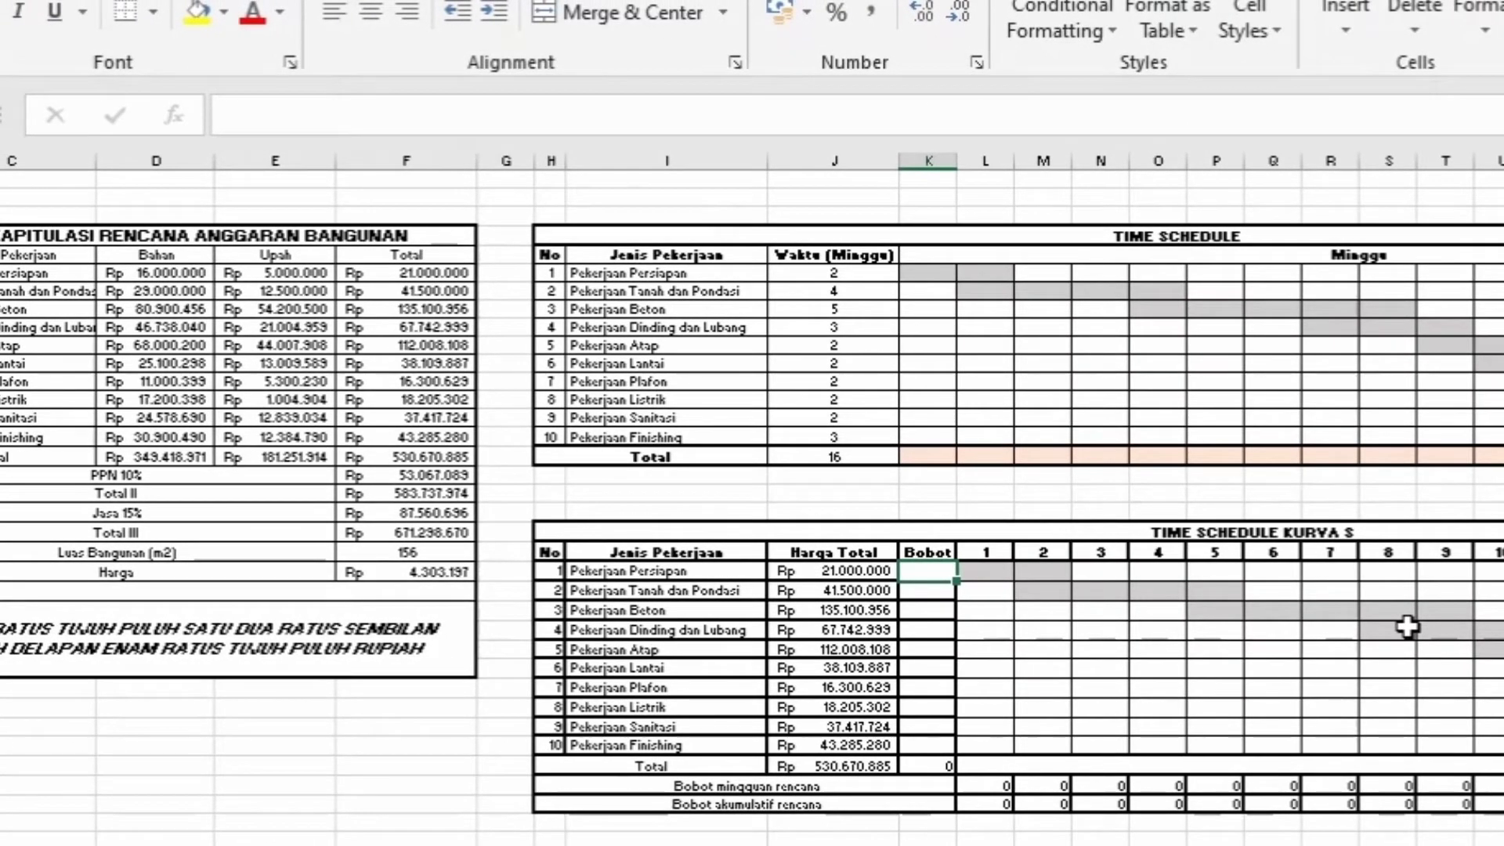
pyautogui.write('=')
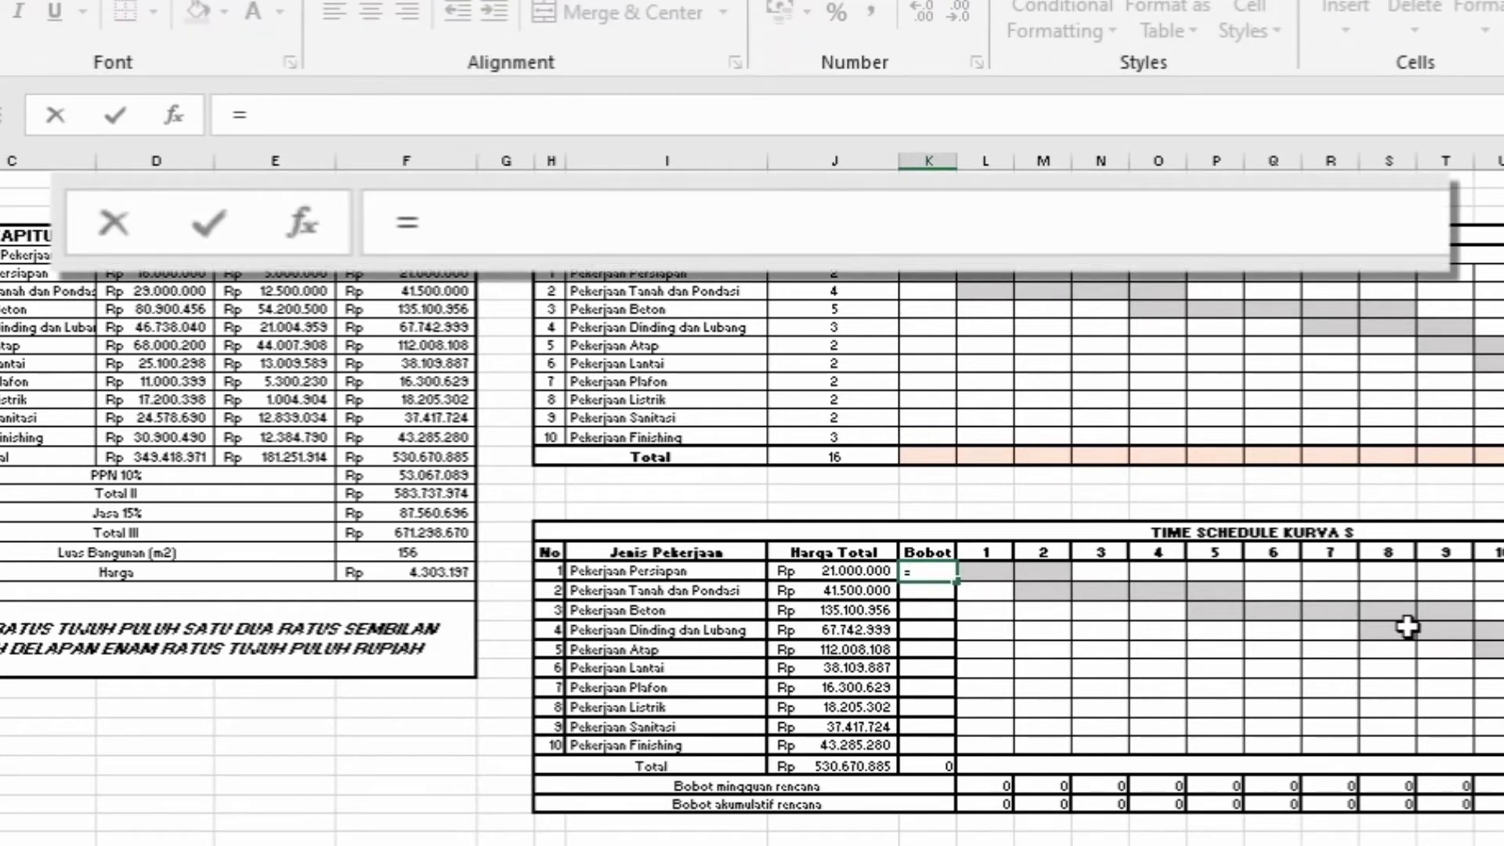
pyautogui.write('(')
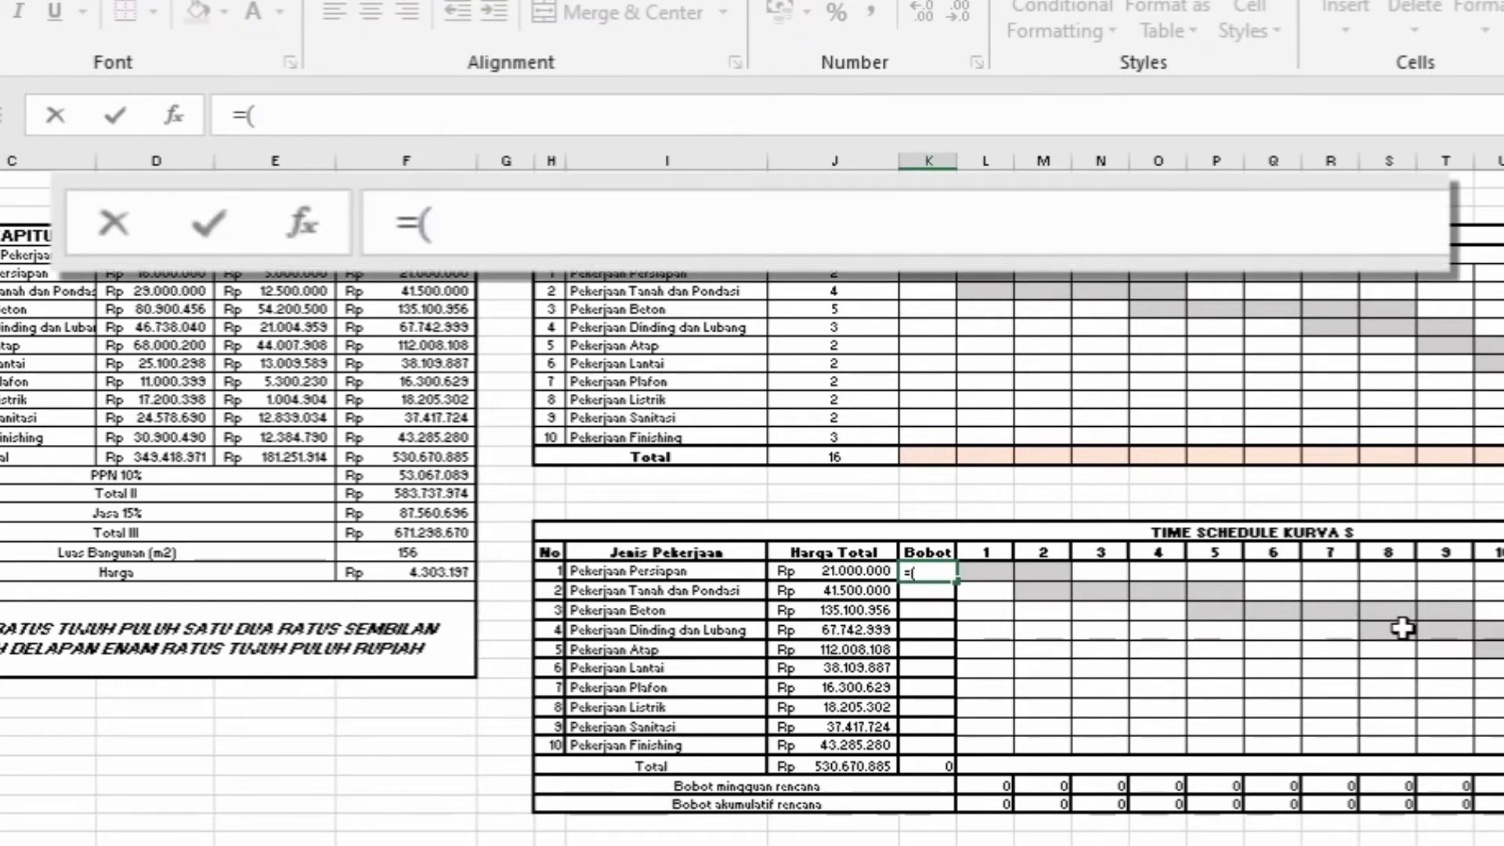
pyautogui.click(874, 572)
pyautogui.write('/')
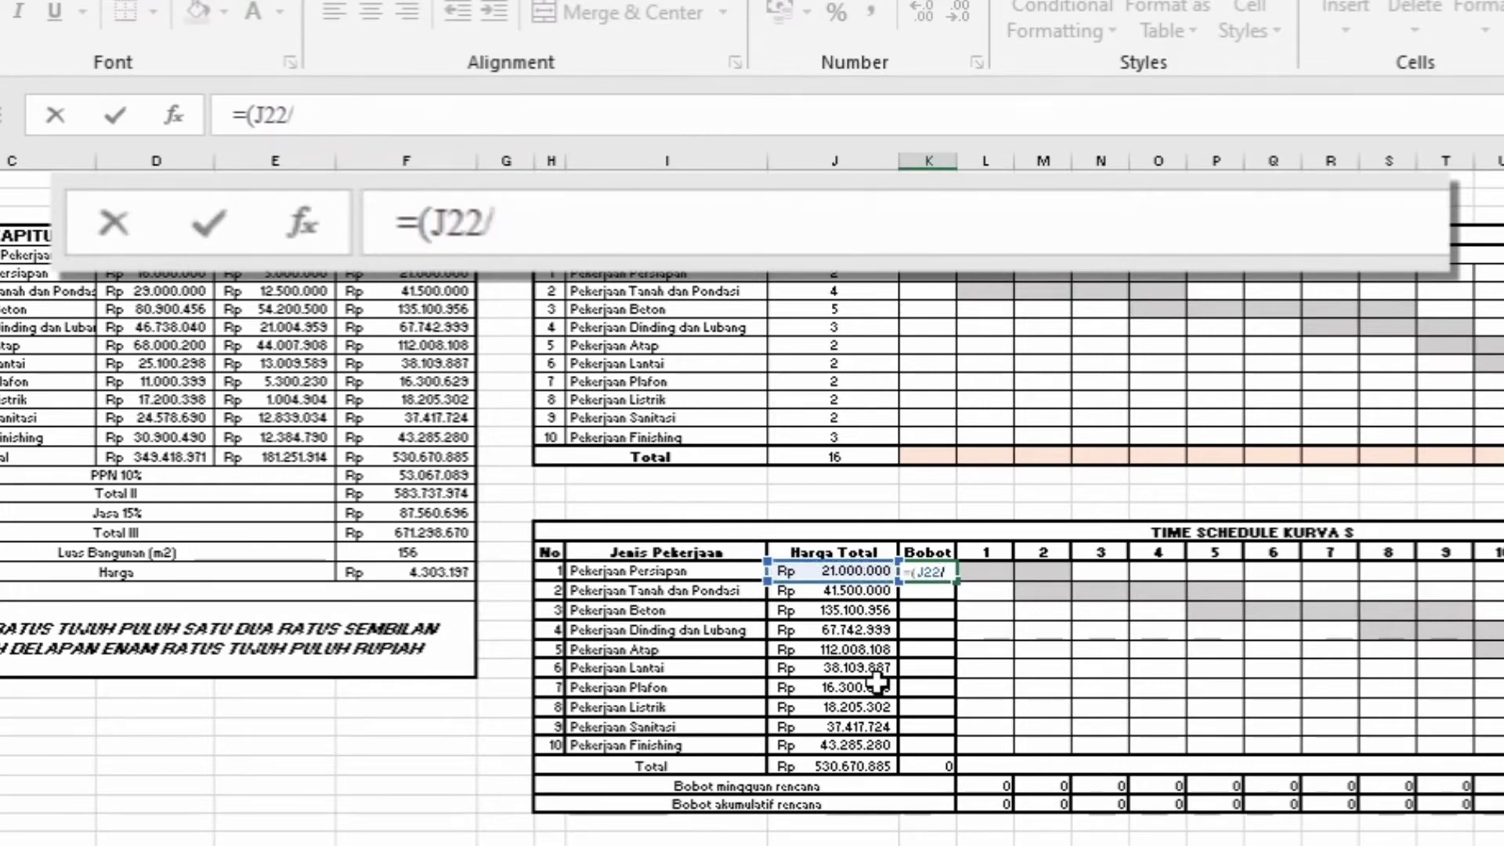
pyautogui.click(859, 765)
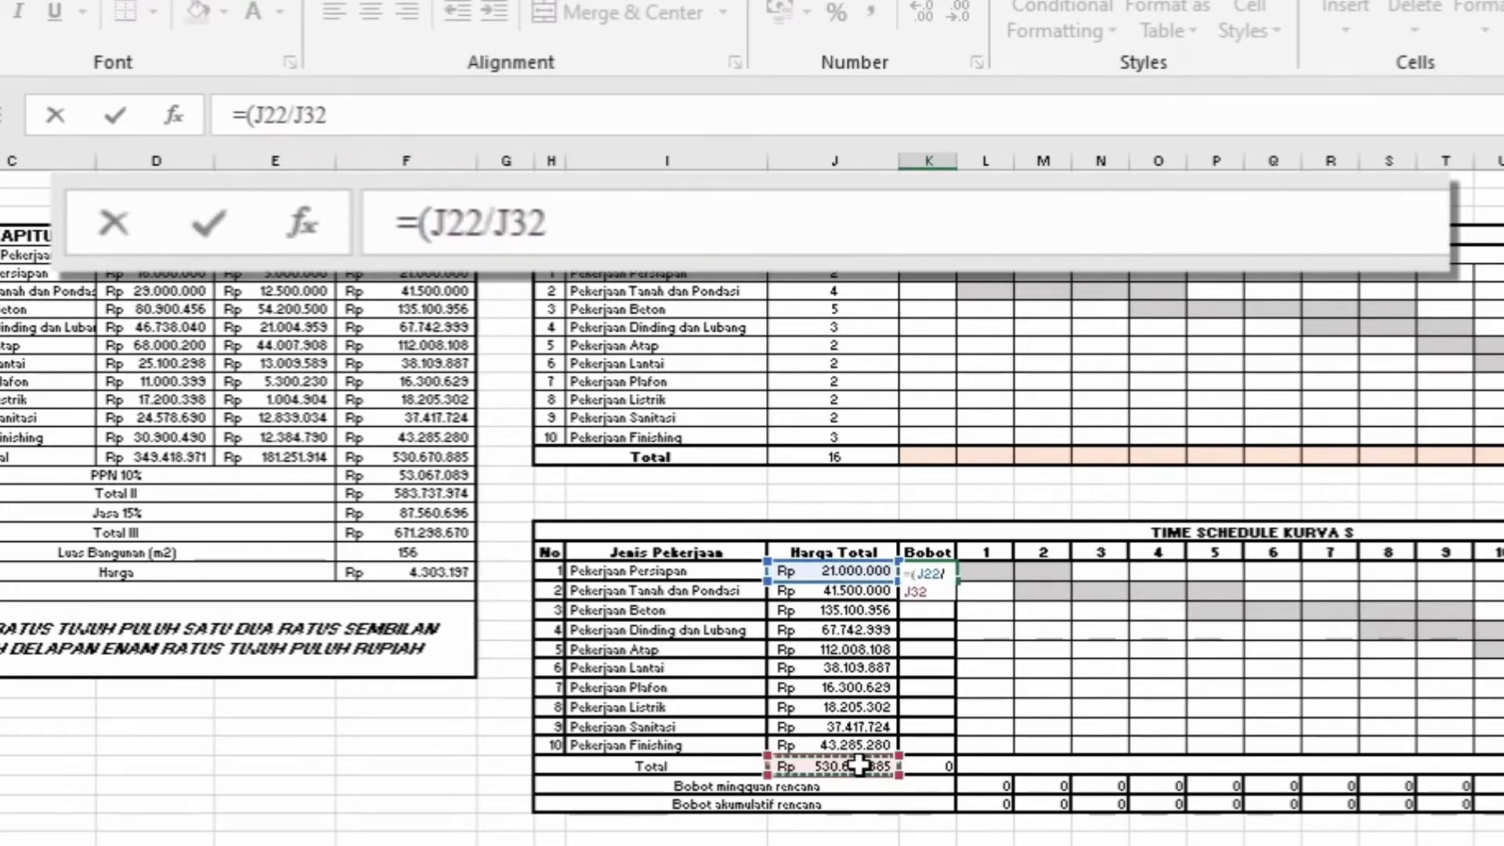
pyautogui.write(')')
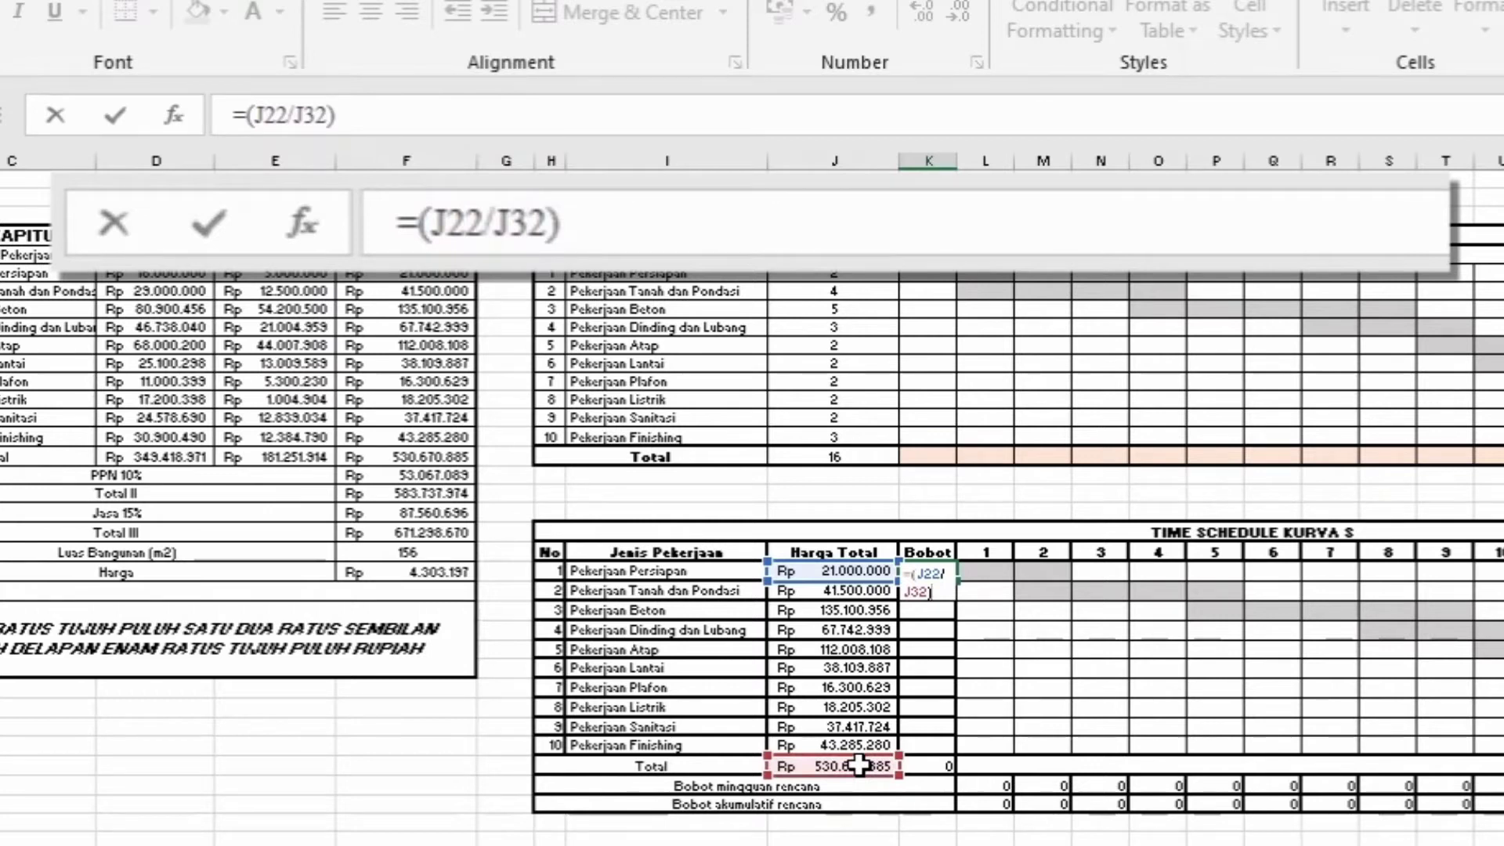
pyautogui.write('*100%')
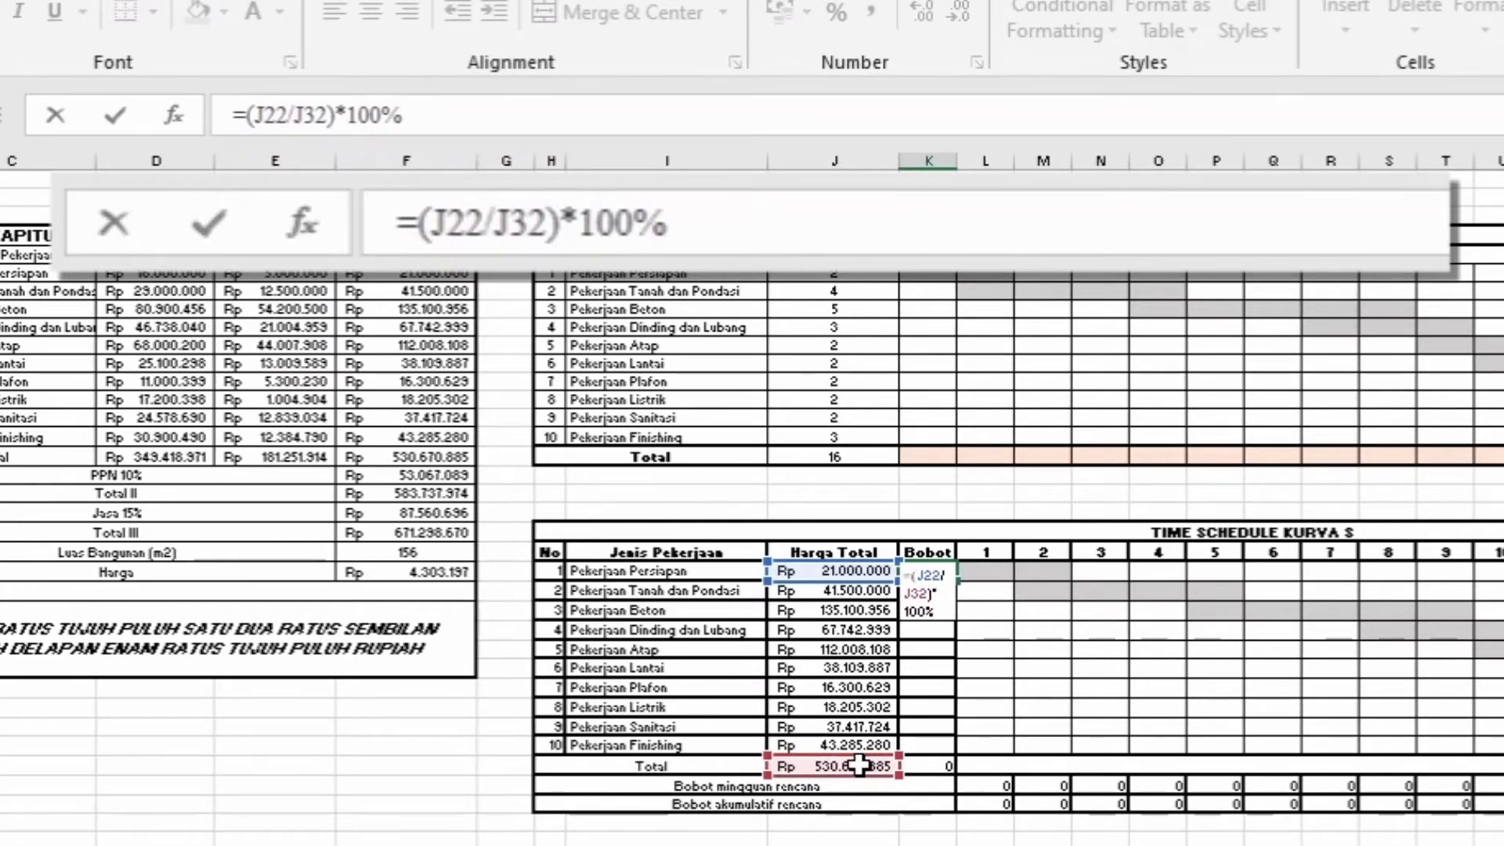
pyautogui.press('Return')
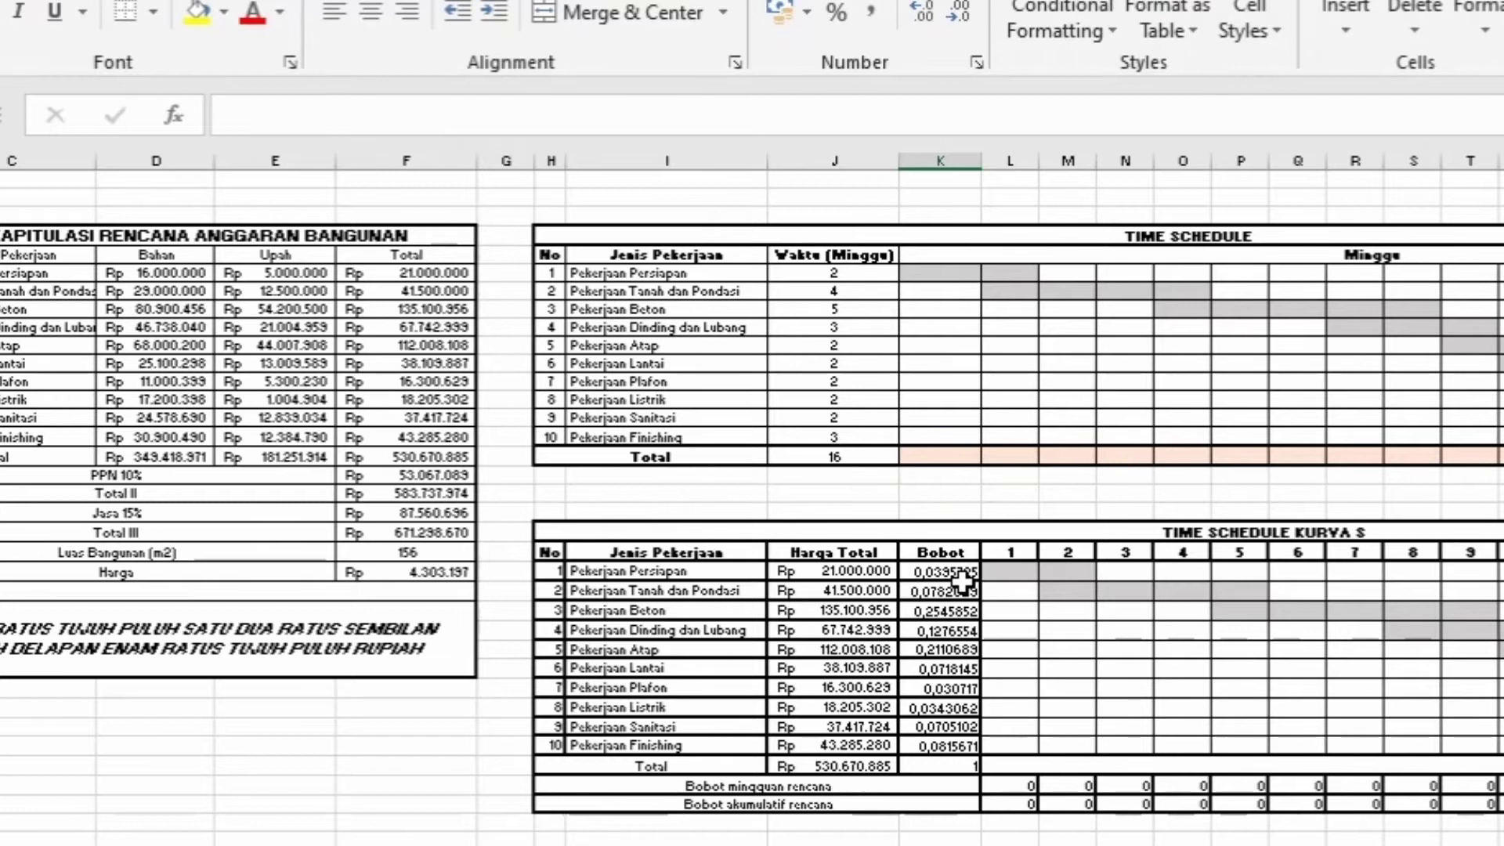
# Step: Format the Bobot column, from Pekerjaan Persiapan through the Total row, as Percentage with 2 decimal places
pyautogui.moveTo(953, 573); pyautogui.dragTo(951, 766)
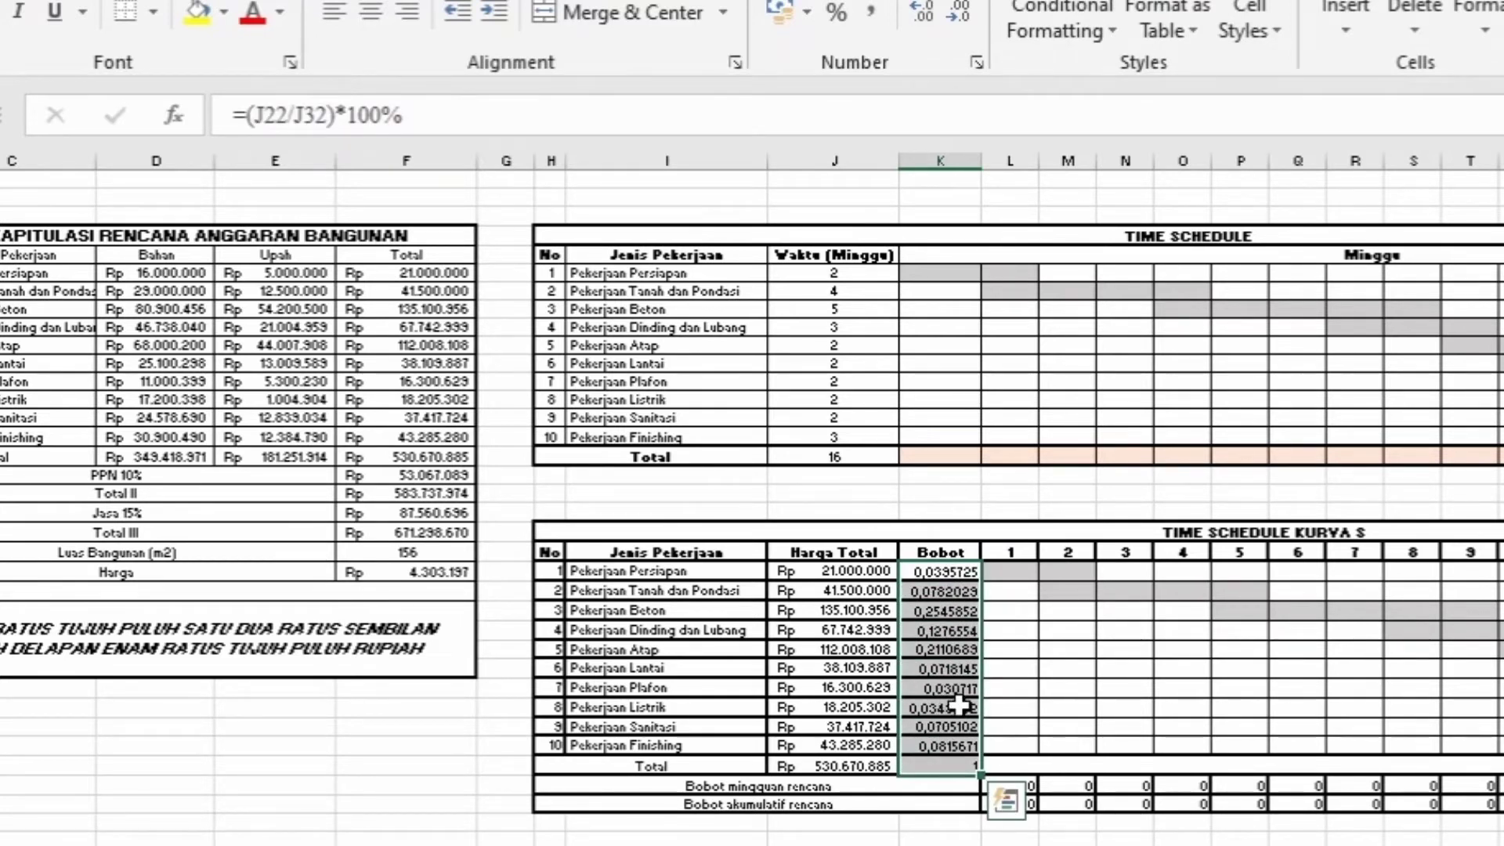
pyautogui.rightClick(958, 685)
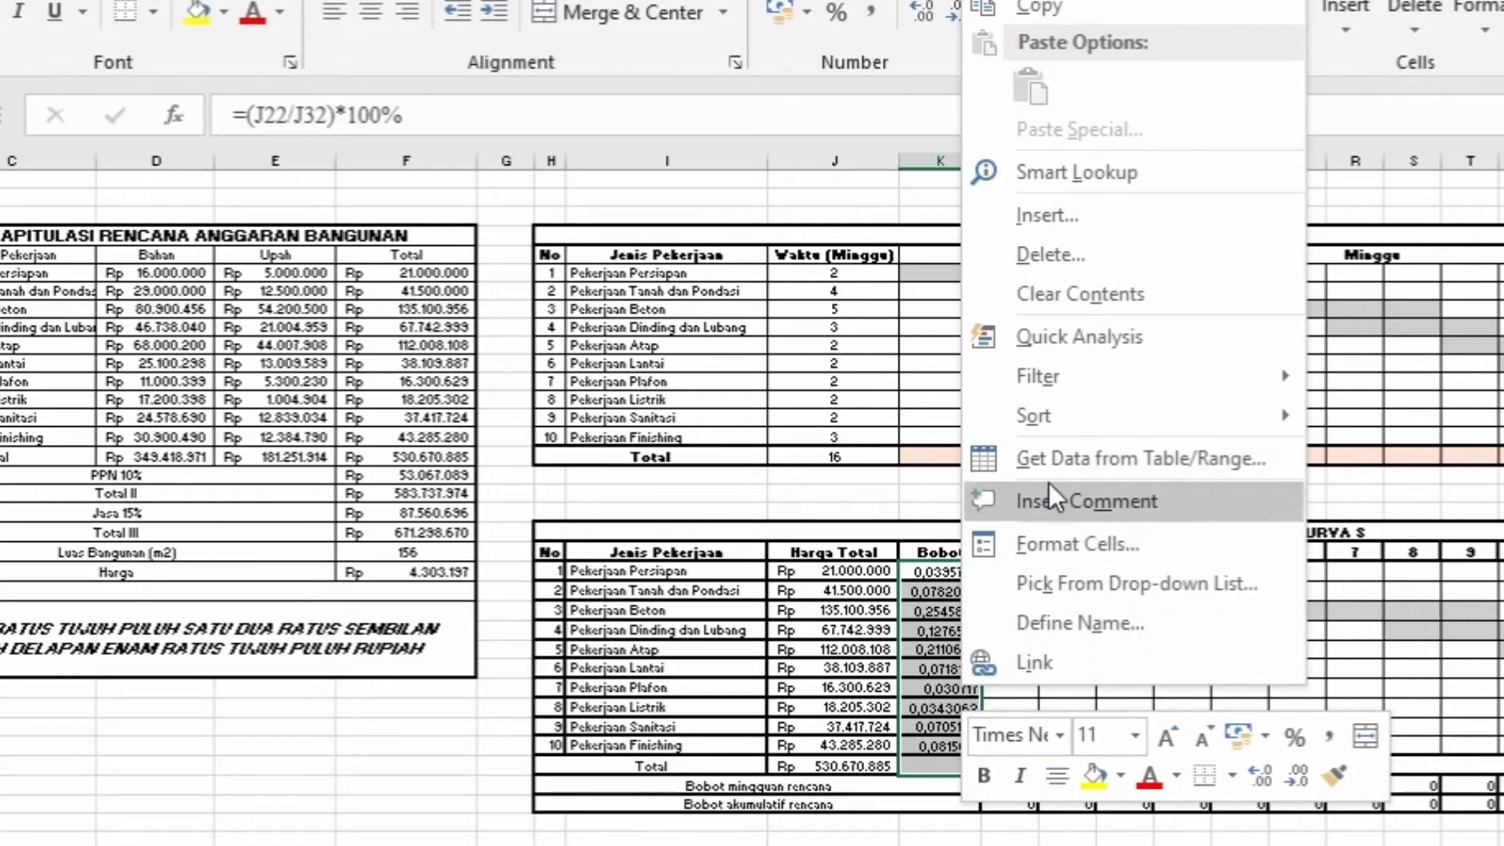
pyautogui.click(1124, 539)
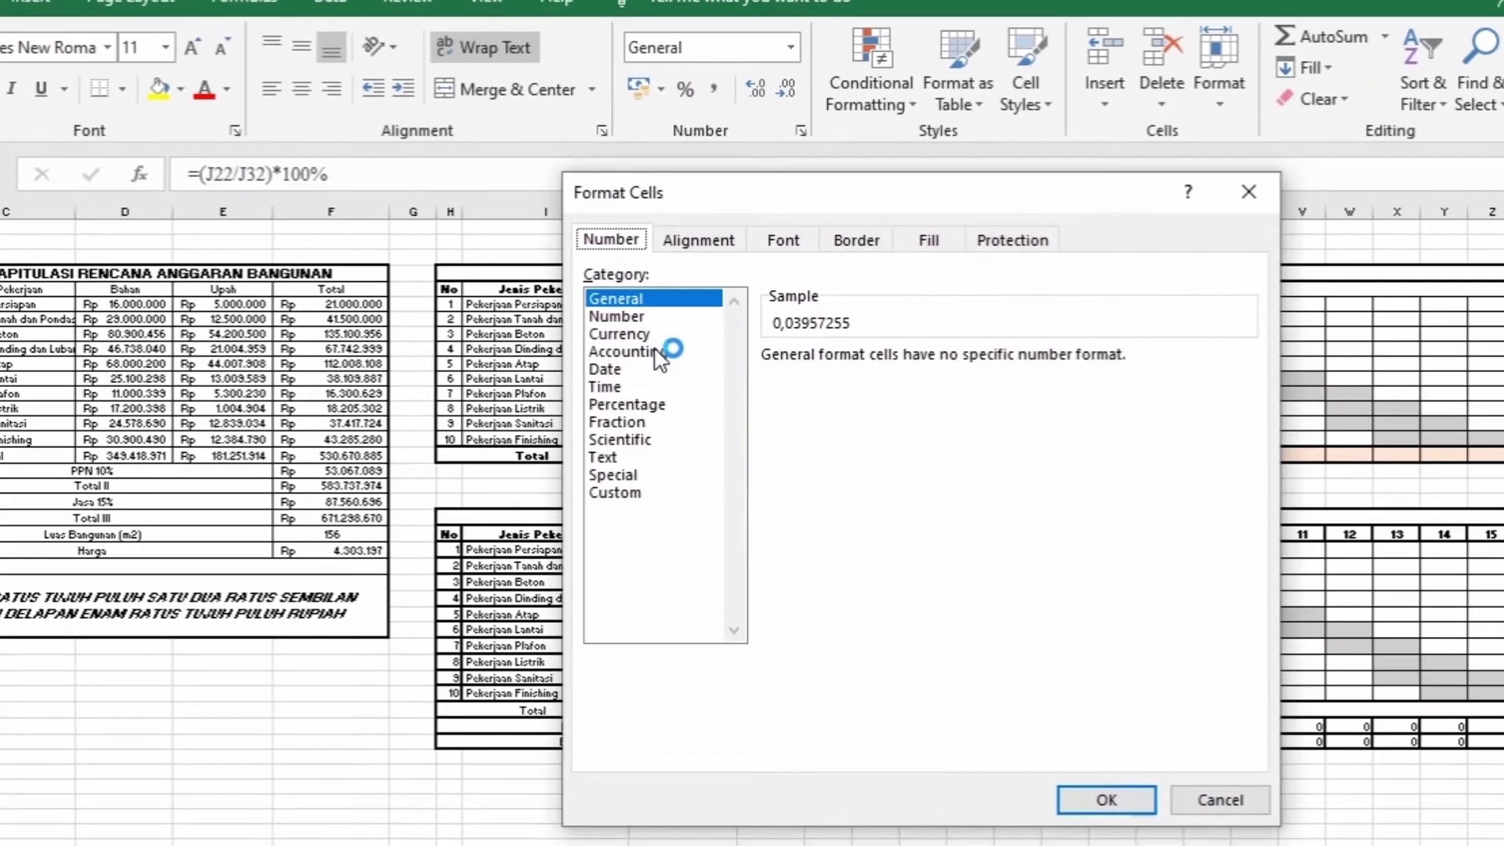
pyautogui.click(655, 406)
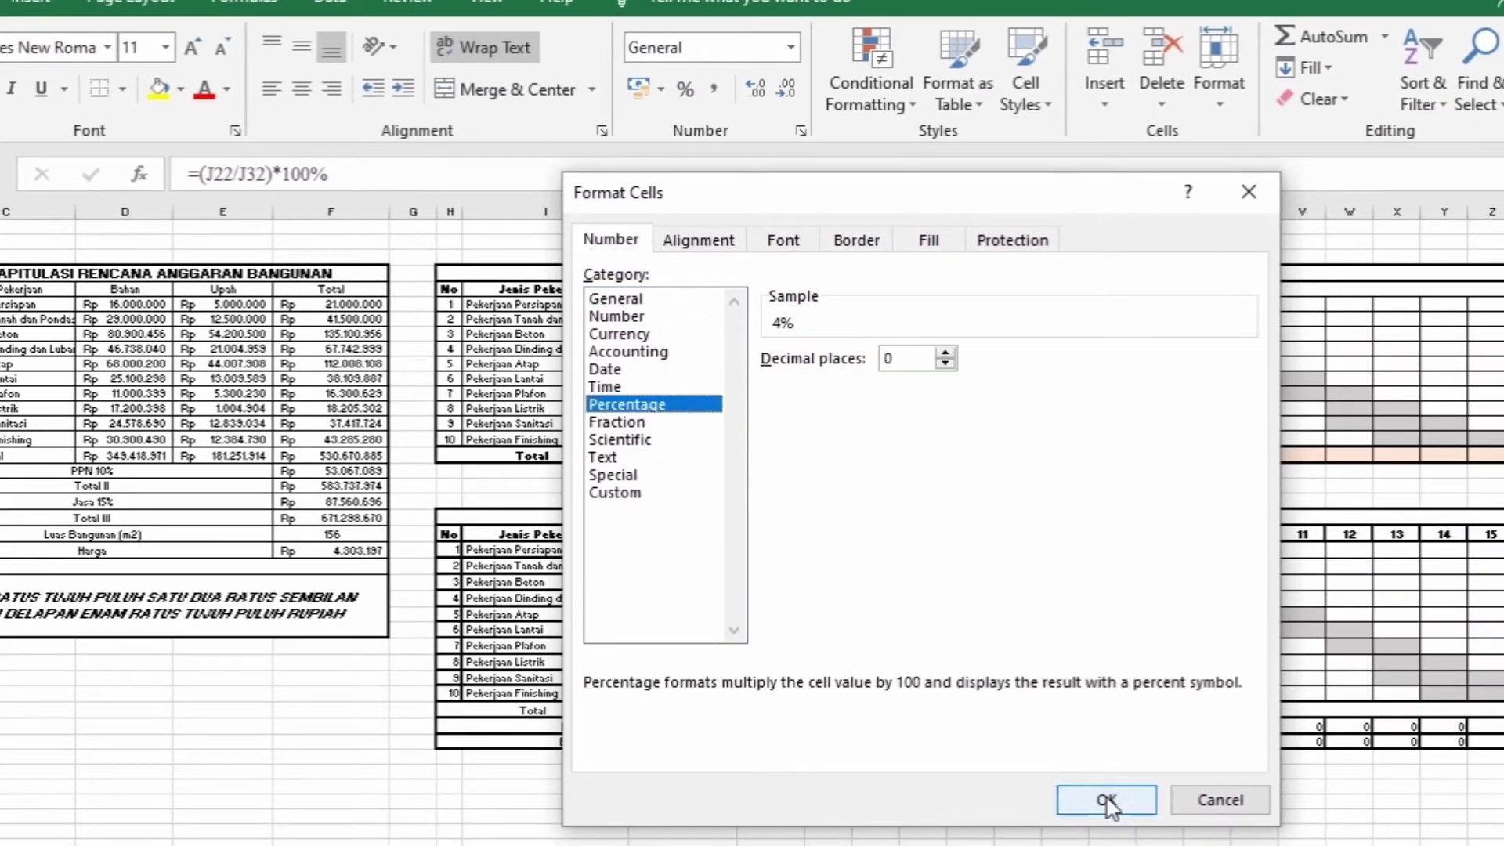
pyautogui.click(918, 357)
pyautogui.press('BackSpace')
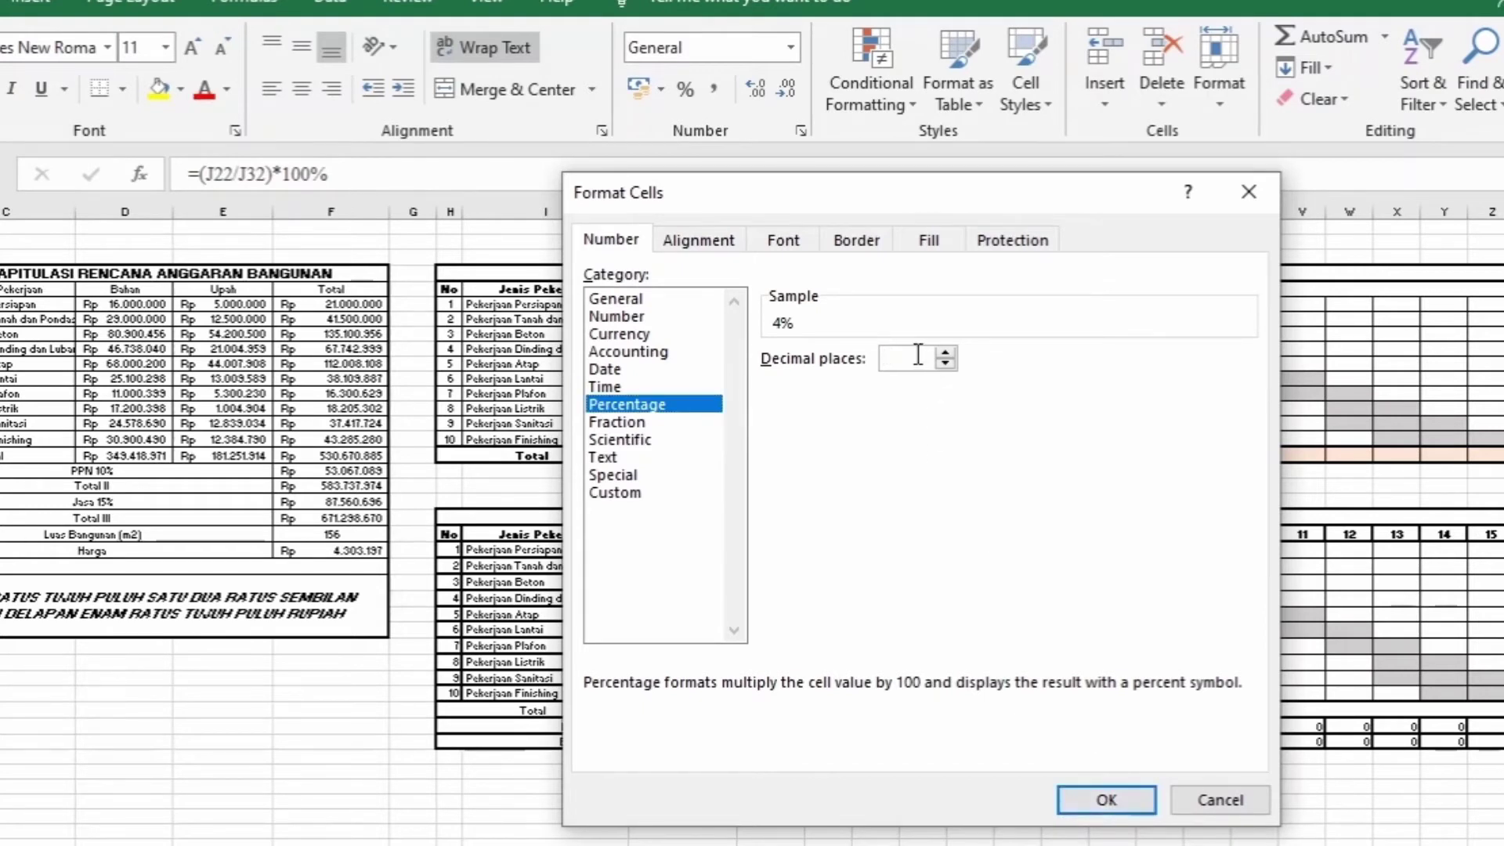
pyautogui.write('2')
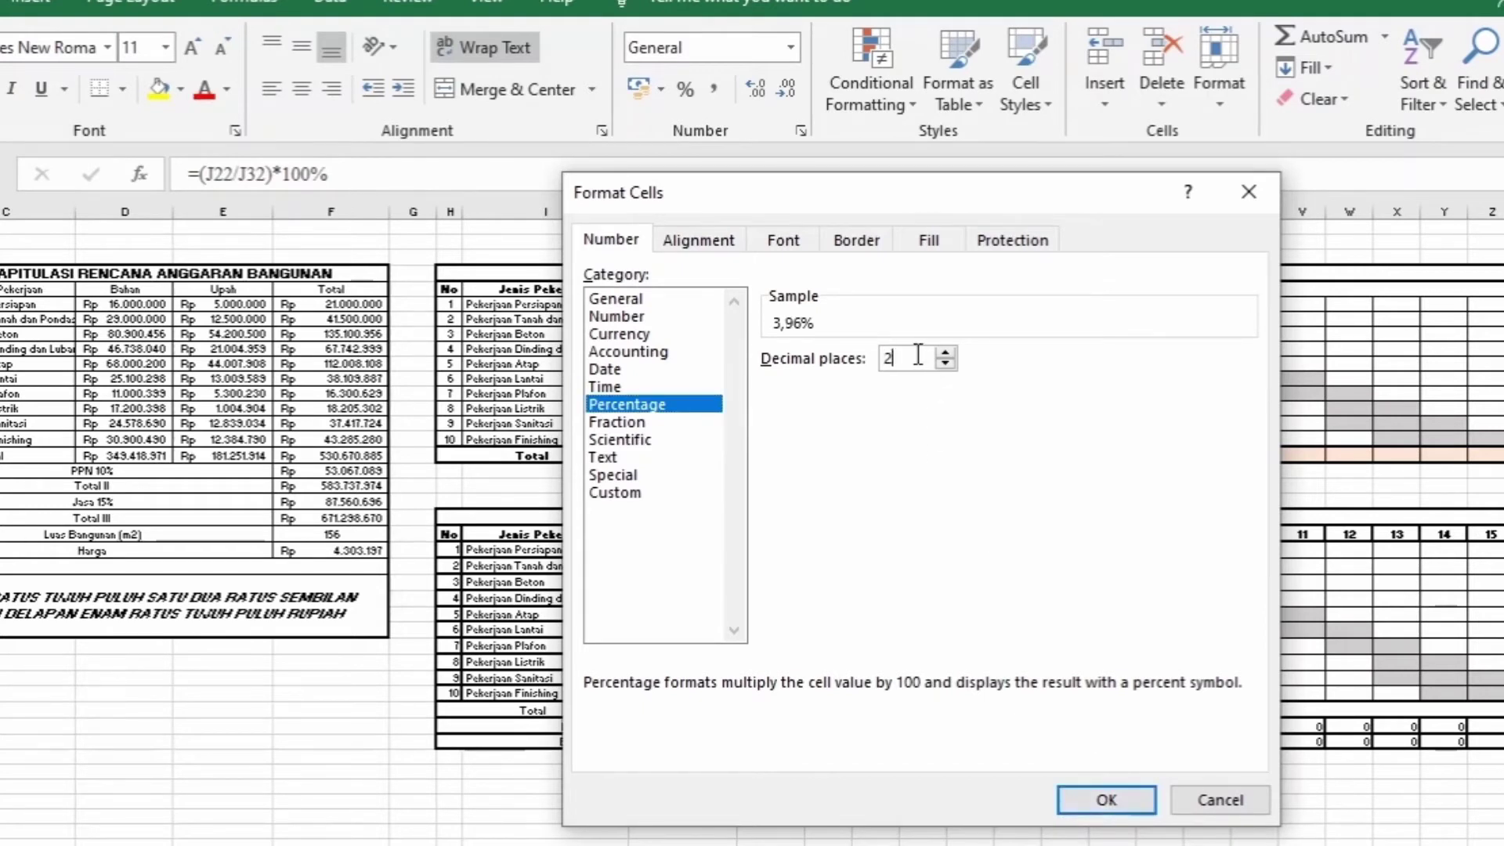
pyautogui.click(1098, 804)
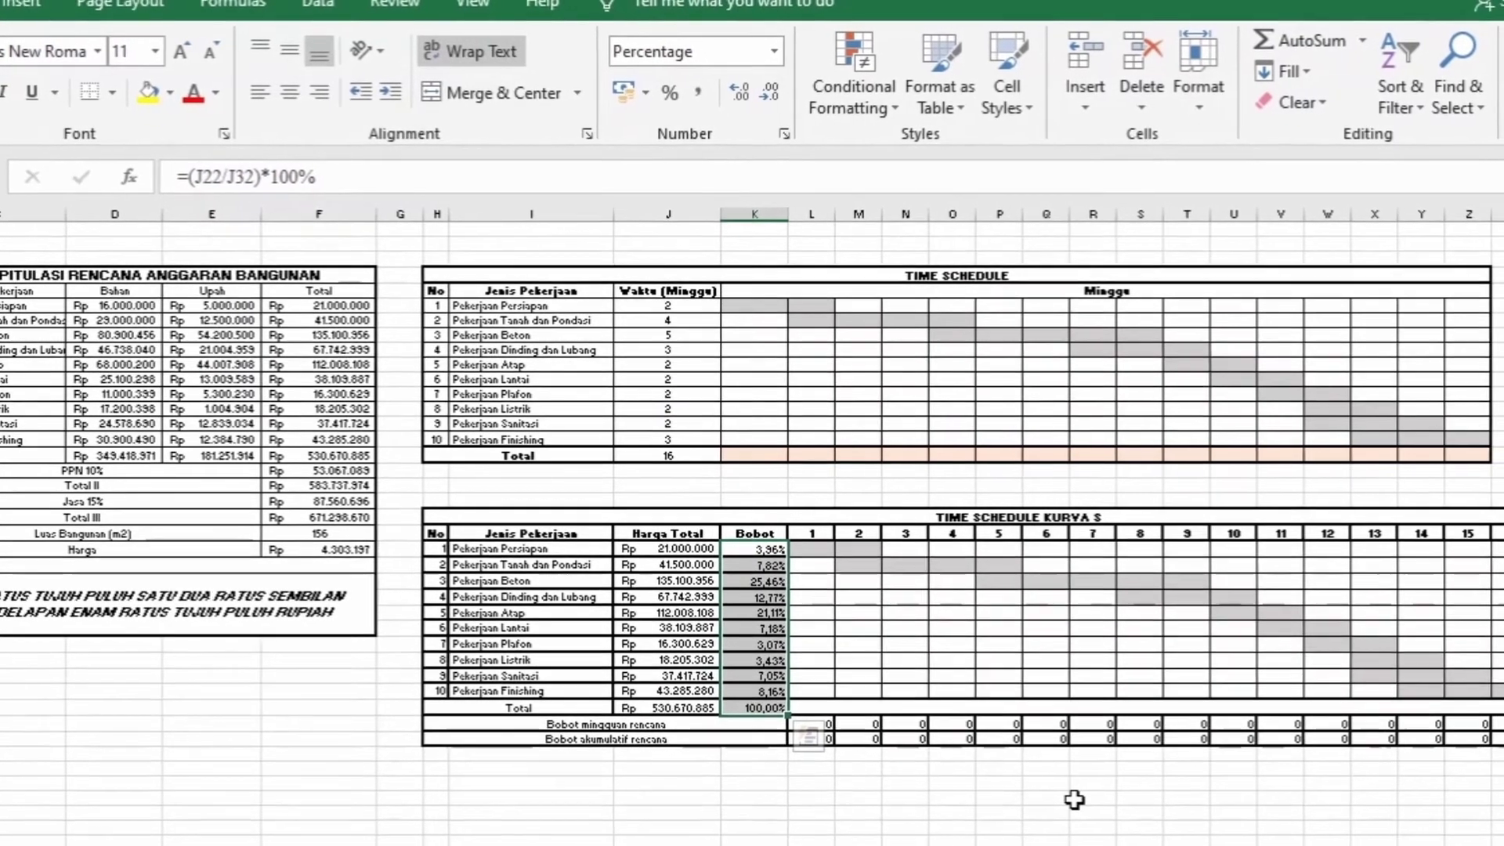
# Step: Clear the contents of the Bobot mingguan rencana and Bobot akumulatif rencana rows for weeks 1 to 16
pyautogui.press('Right')
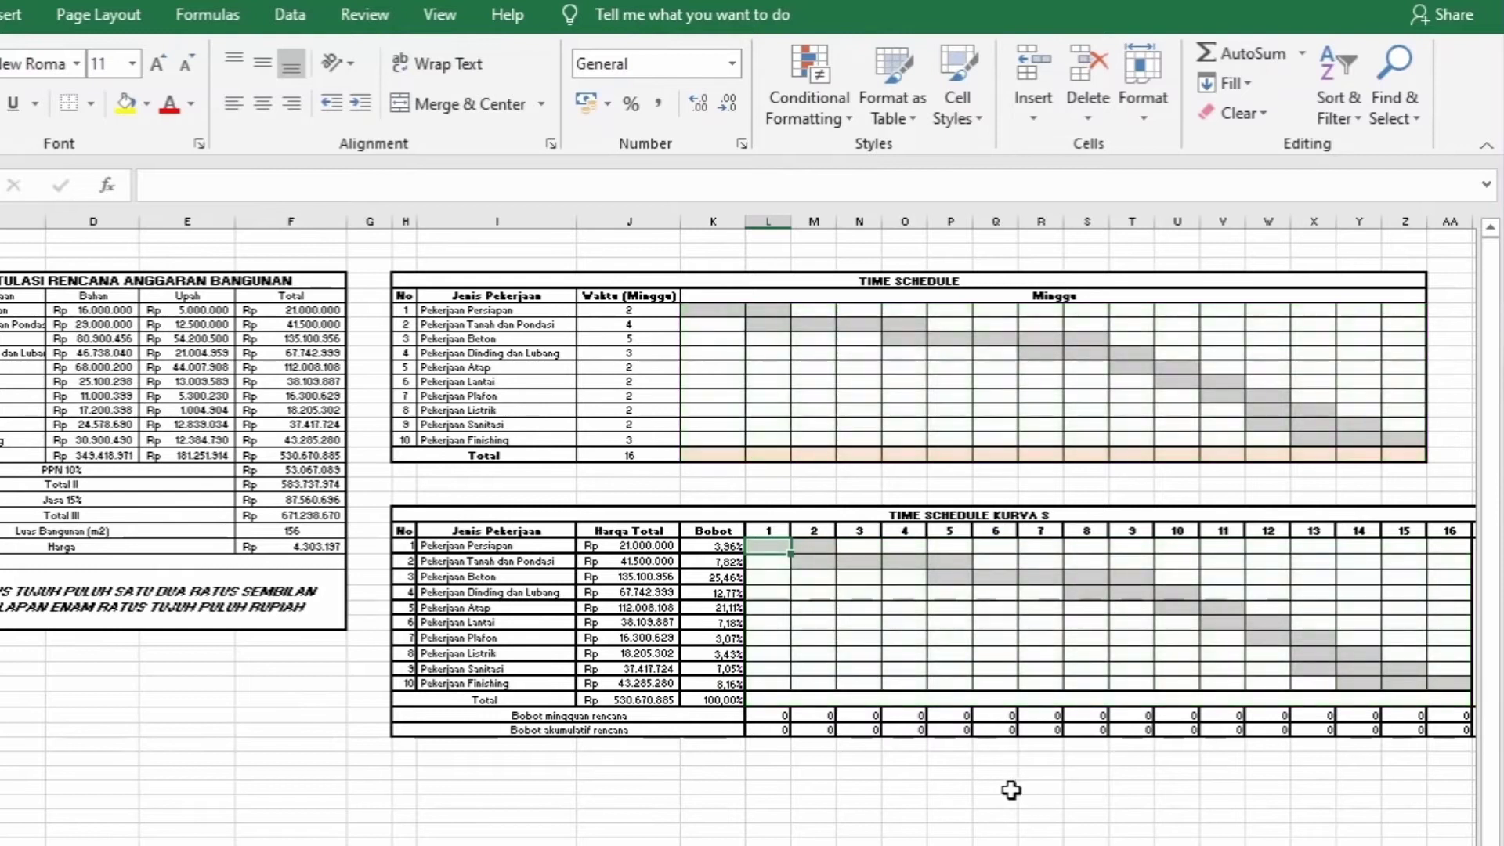
pyautogui.moveTo(772, 721); pyautogui.dragTo(1443, 721)
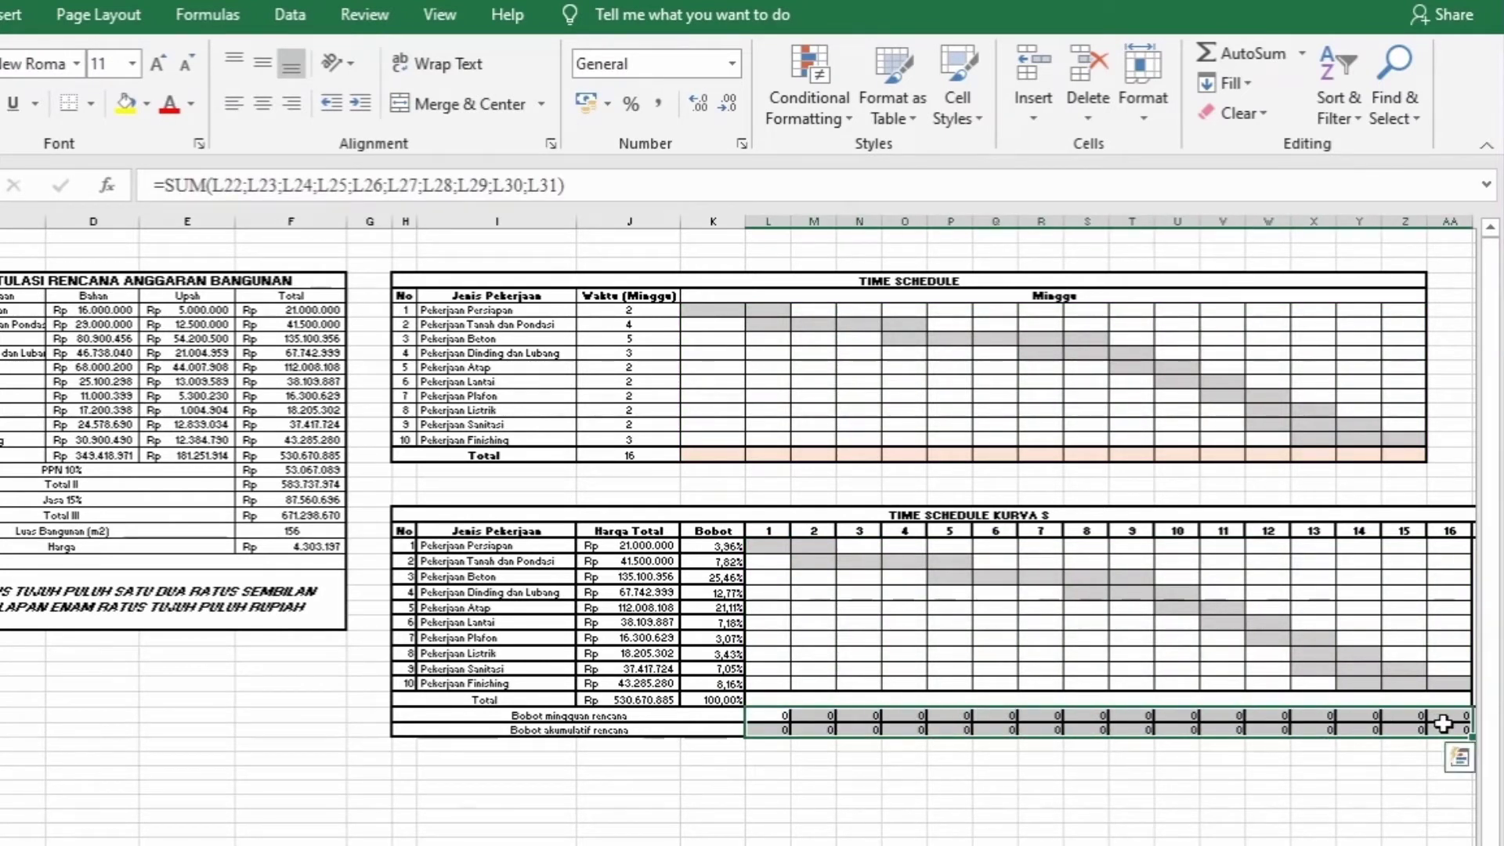
pyautogui.press('Delete')
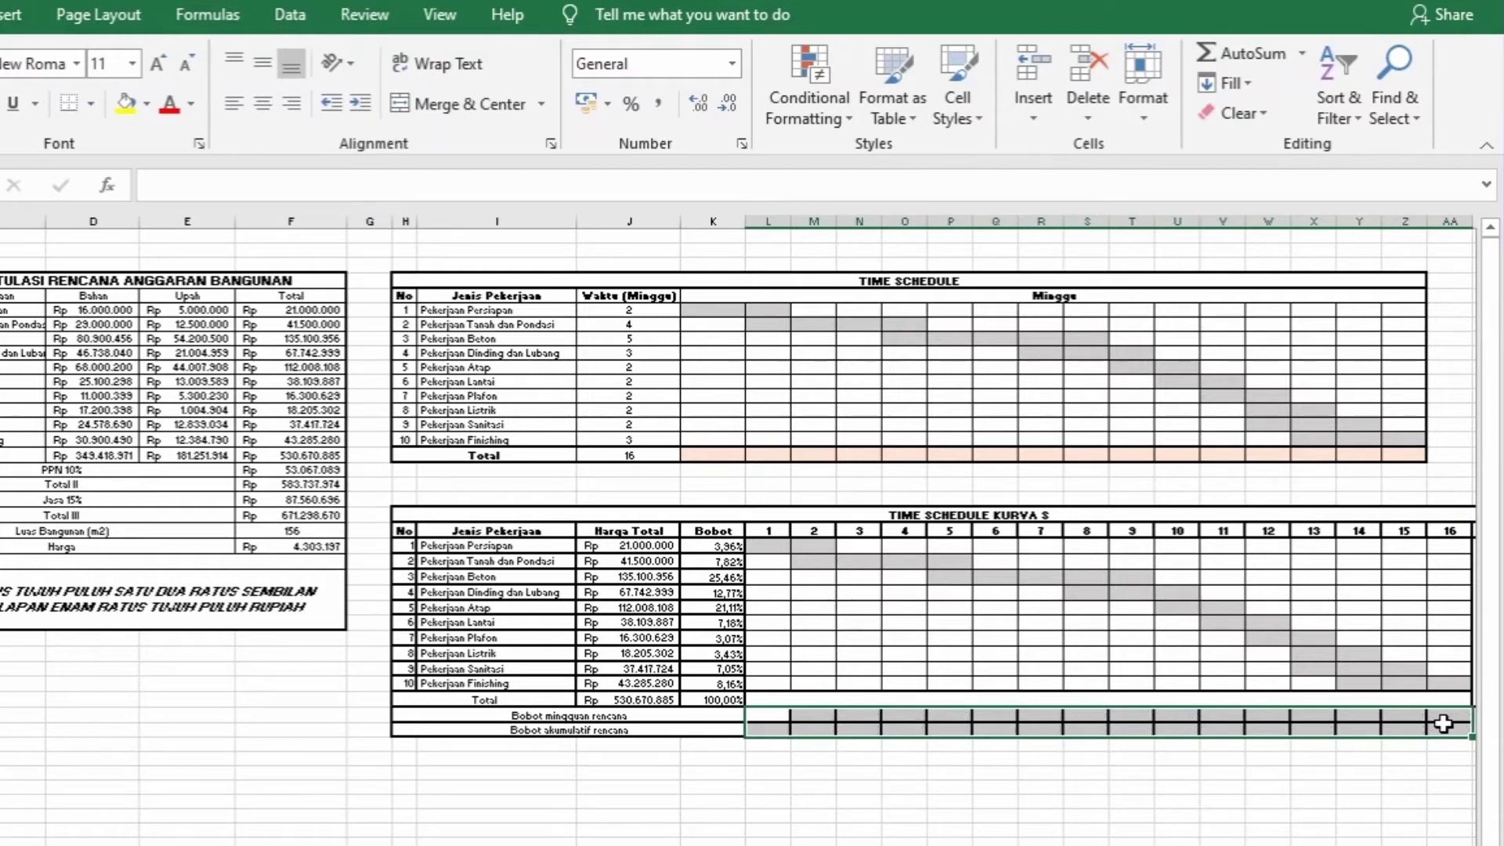
pyautogui.click(1138, 797)
# Step: Enter =K22/2 in the week 1 cell of Pekerjaan Persiapan to spread its Bobot over two weeks
pyautogui.click(774, 548)
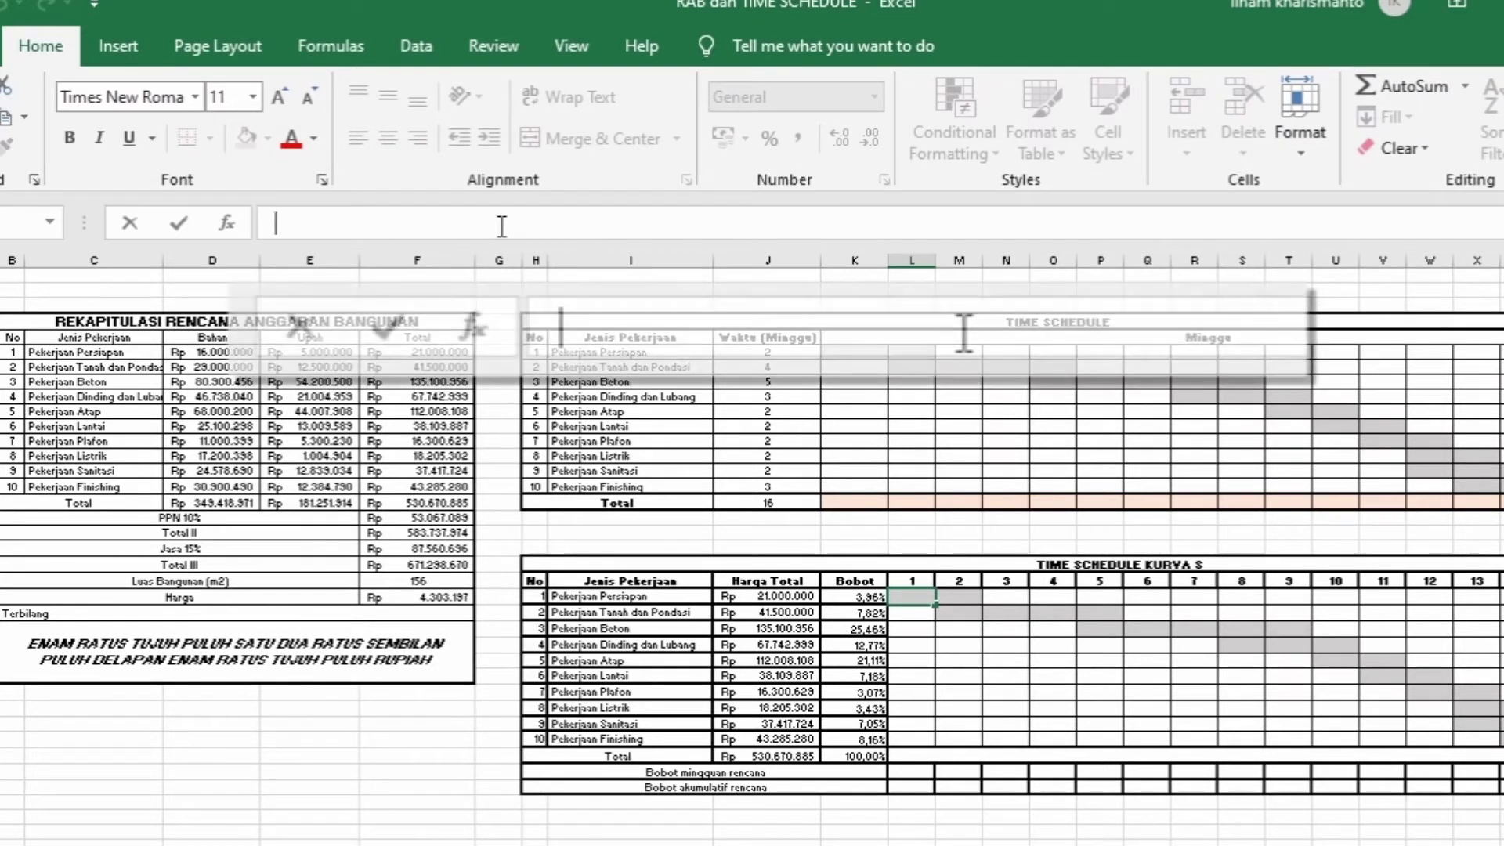
pyautogui.write('=')
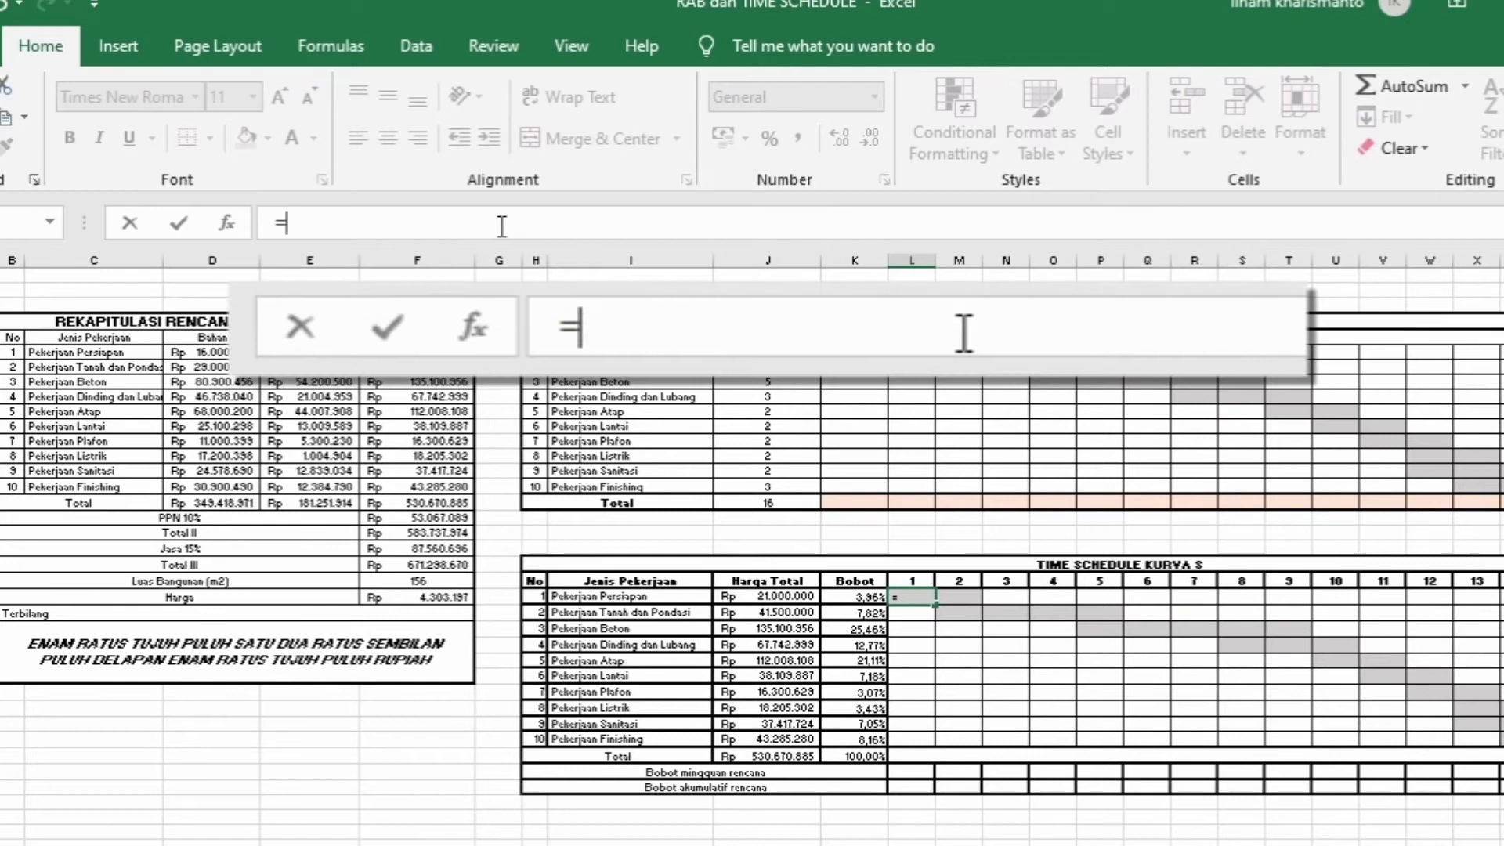
pyautogui.click(871, 597)
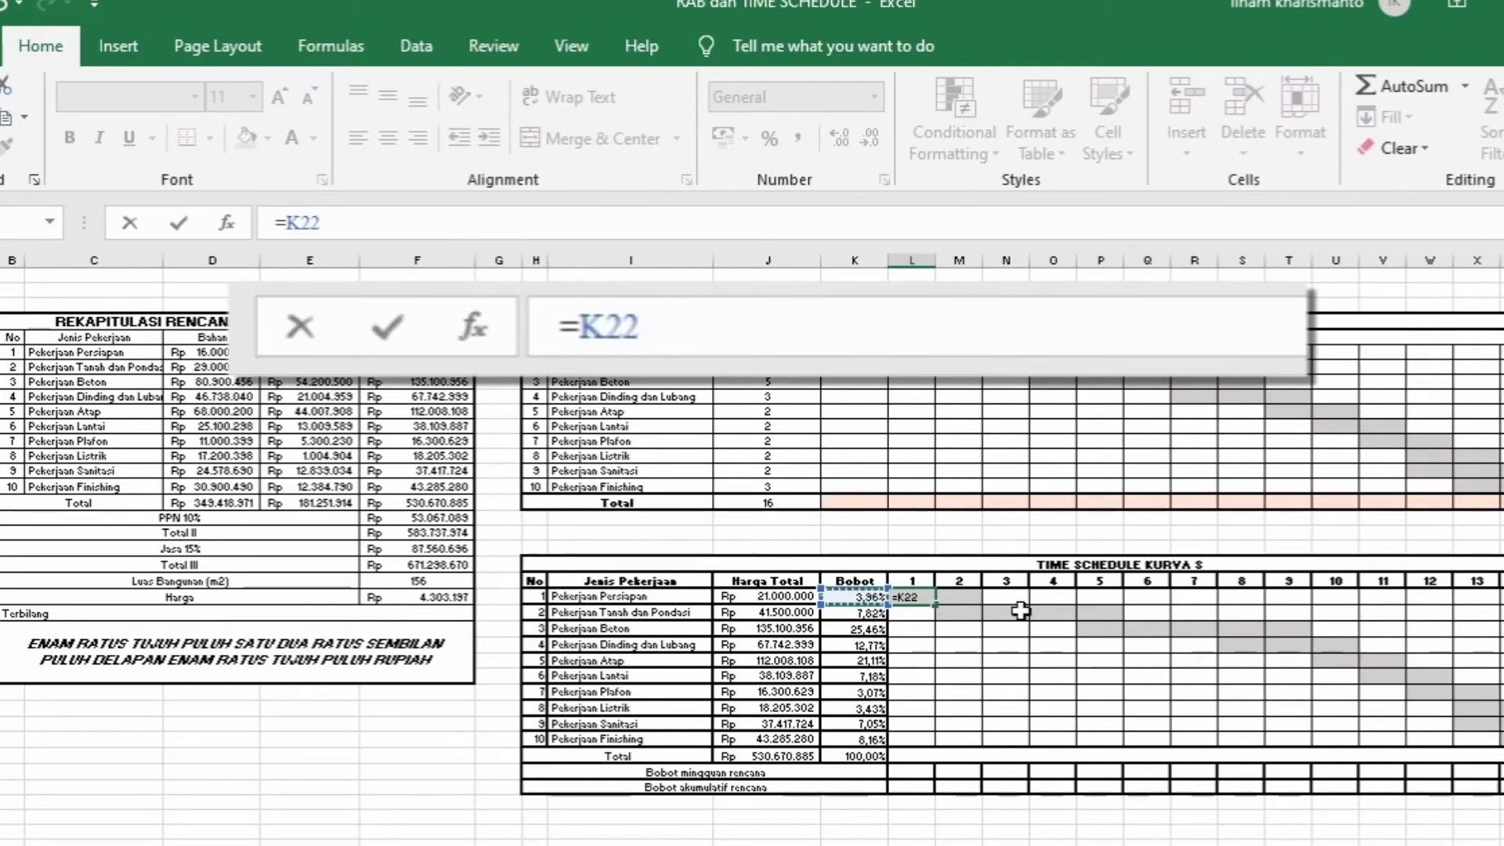
pyautogui.write('/')
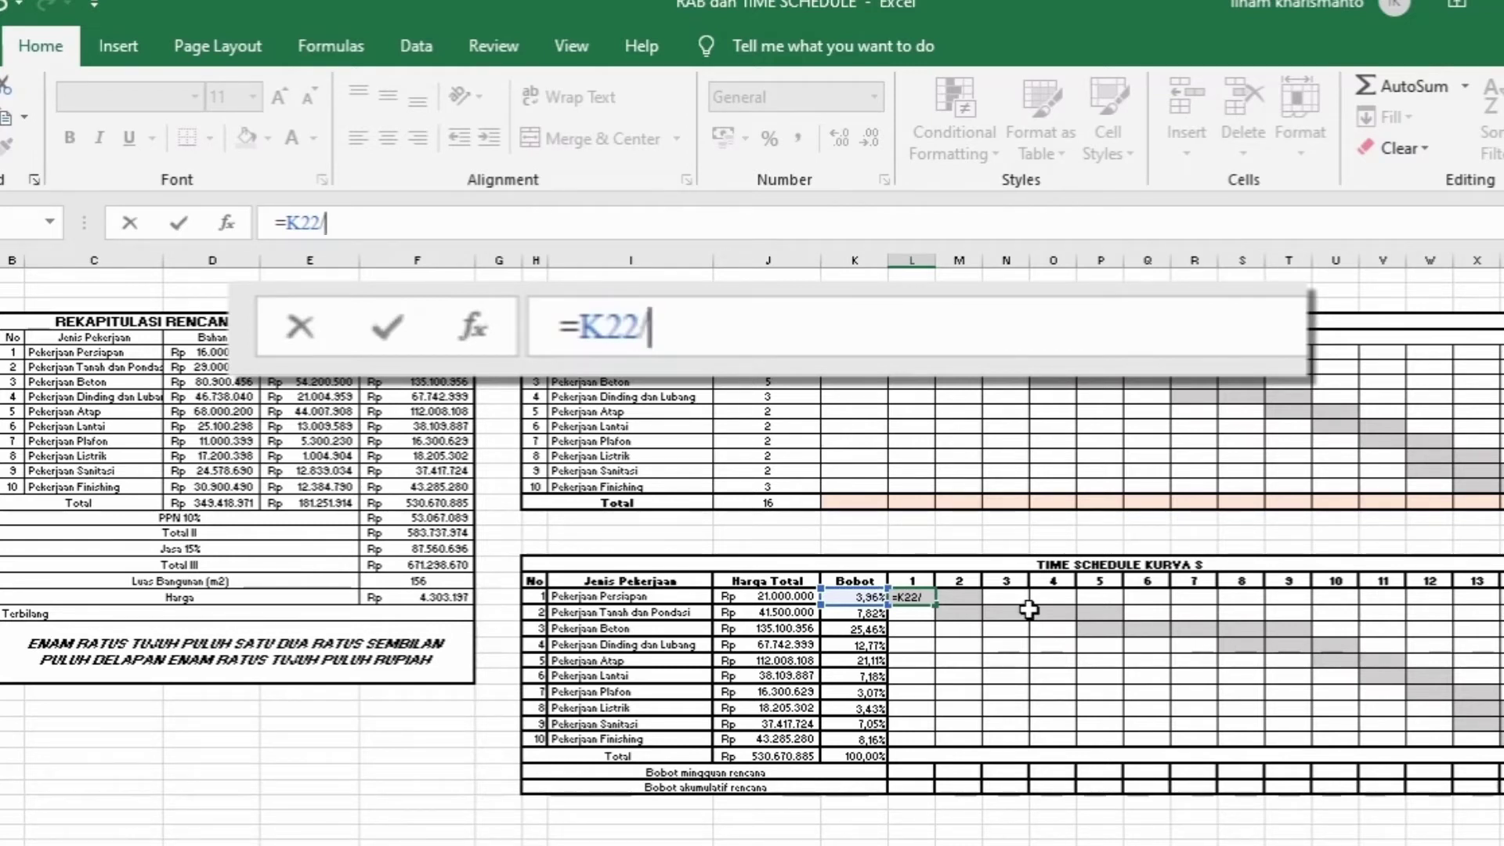
pyautogui.write('2')
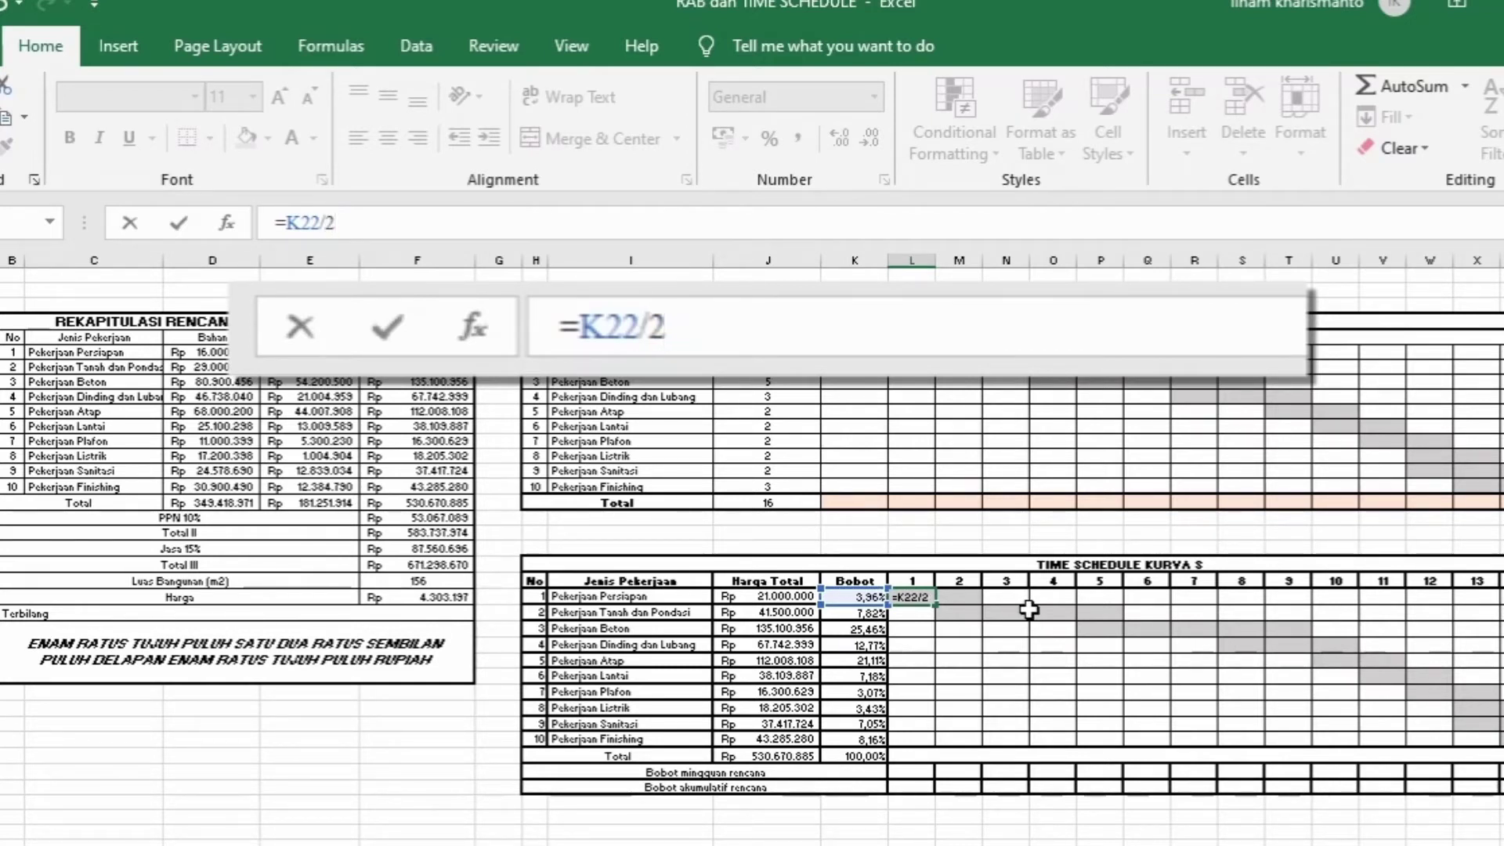
pyautogui.press('Tab')
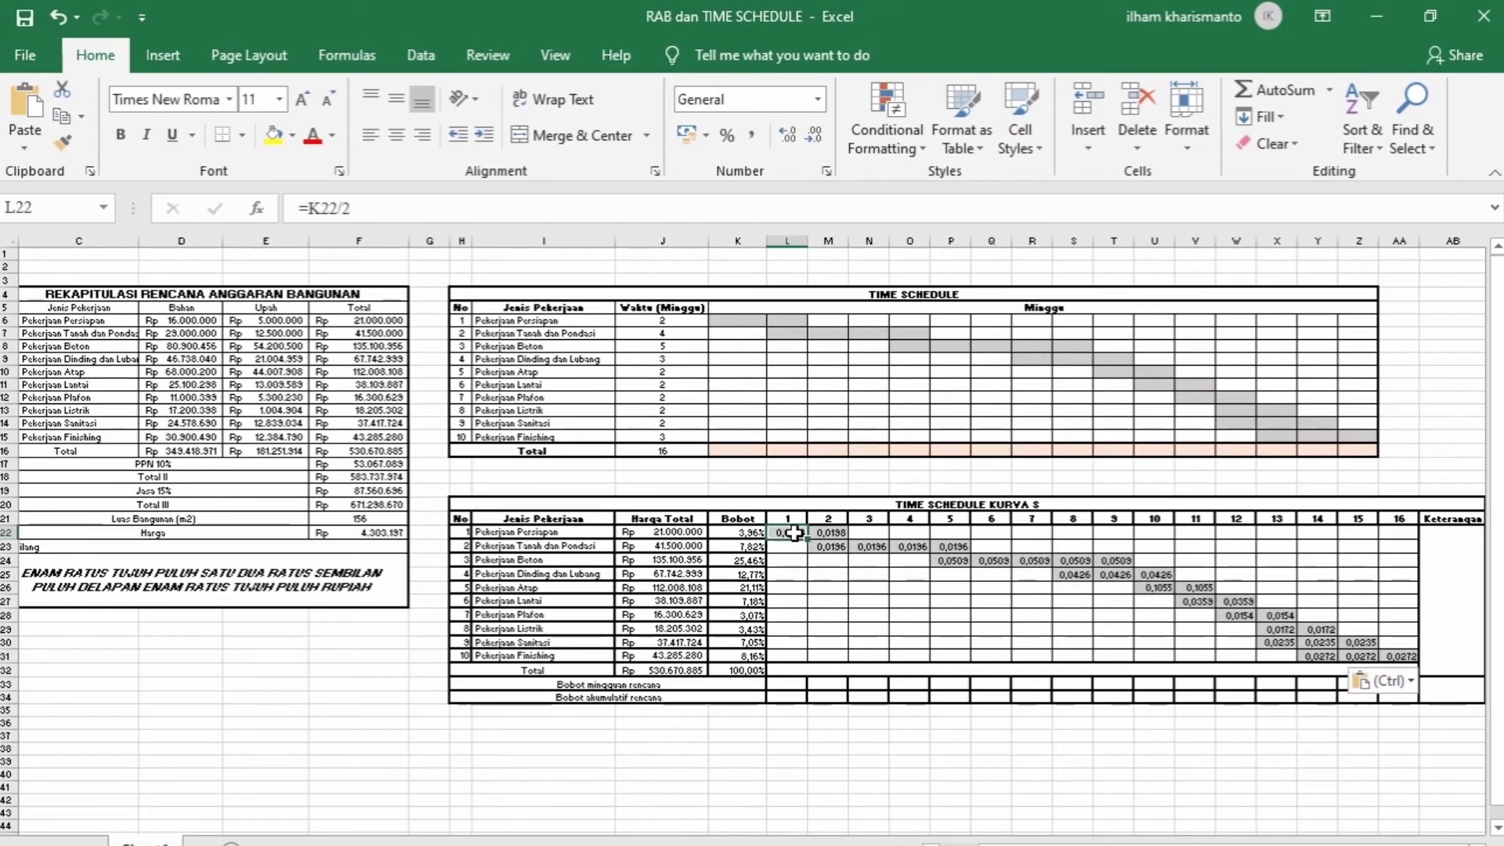
# Step: Format the Kurva S weekly cells of all ten work items, weeks 1 to 16, as Percentage with 2 decimal places
pyautogui.moveTo(816, 564); pyautogui.dragTo(1405, 682)
pyautogui.moveTo(1333, 642); pyautogui.dragTo(1388, 655)
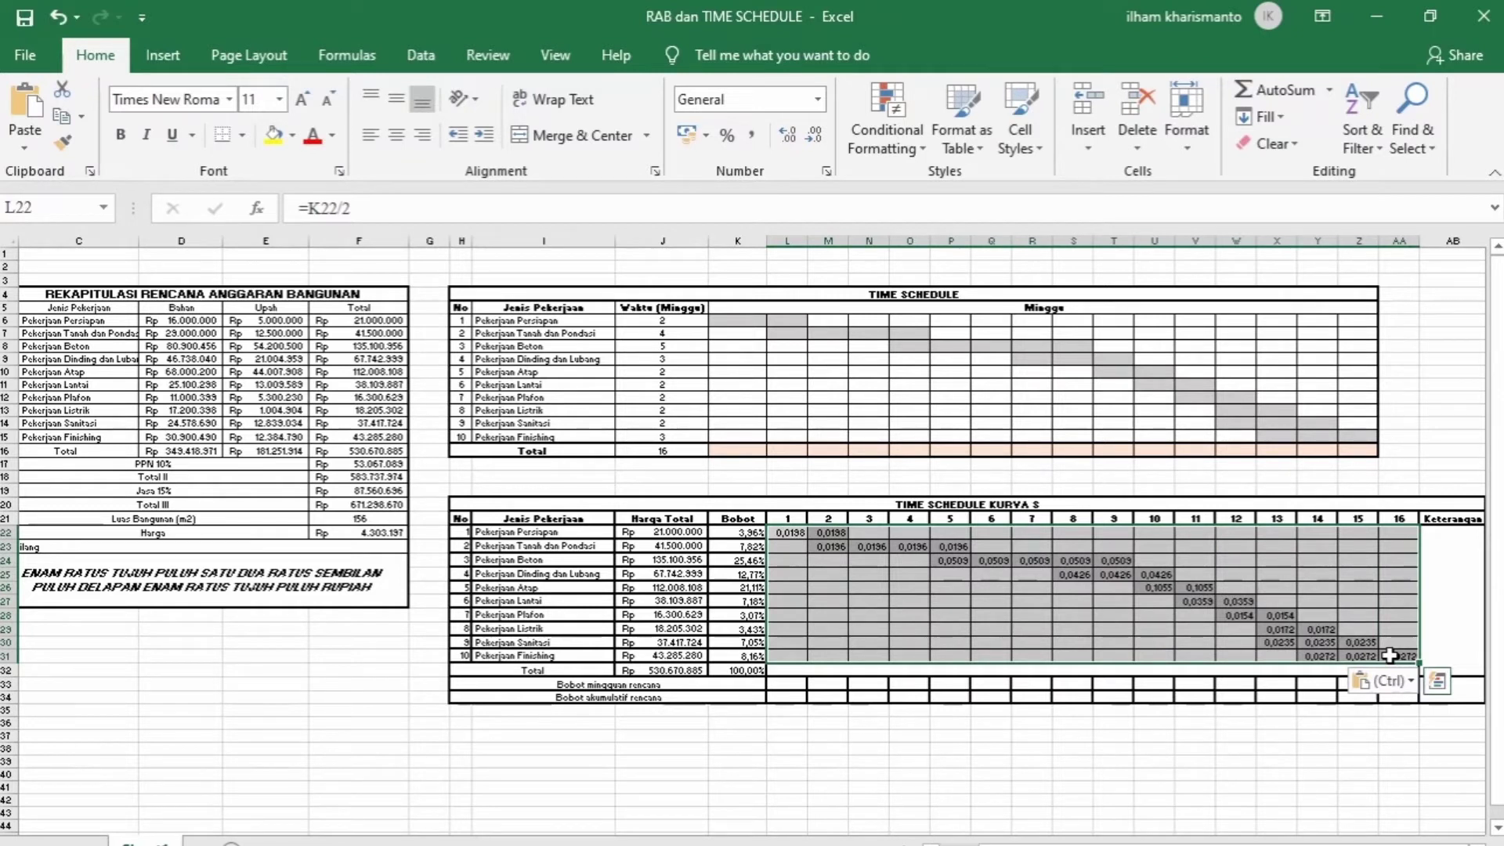
pyautogui.rightClick(1130, 579)
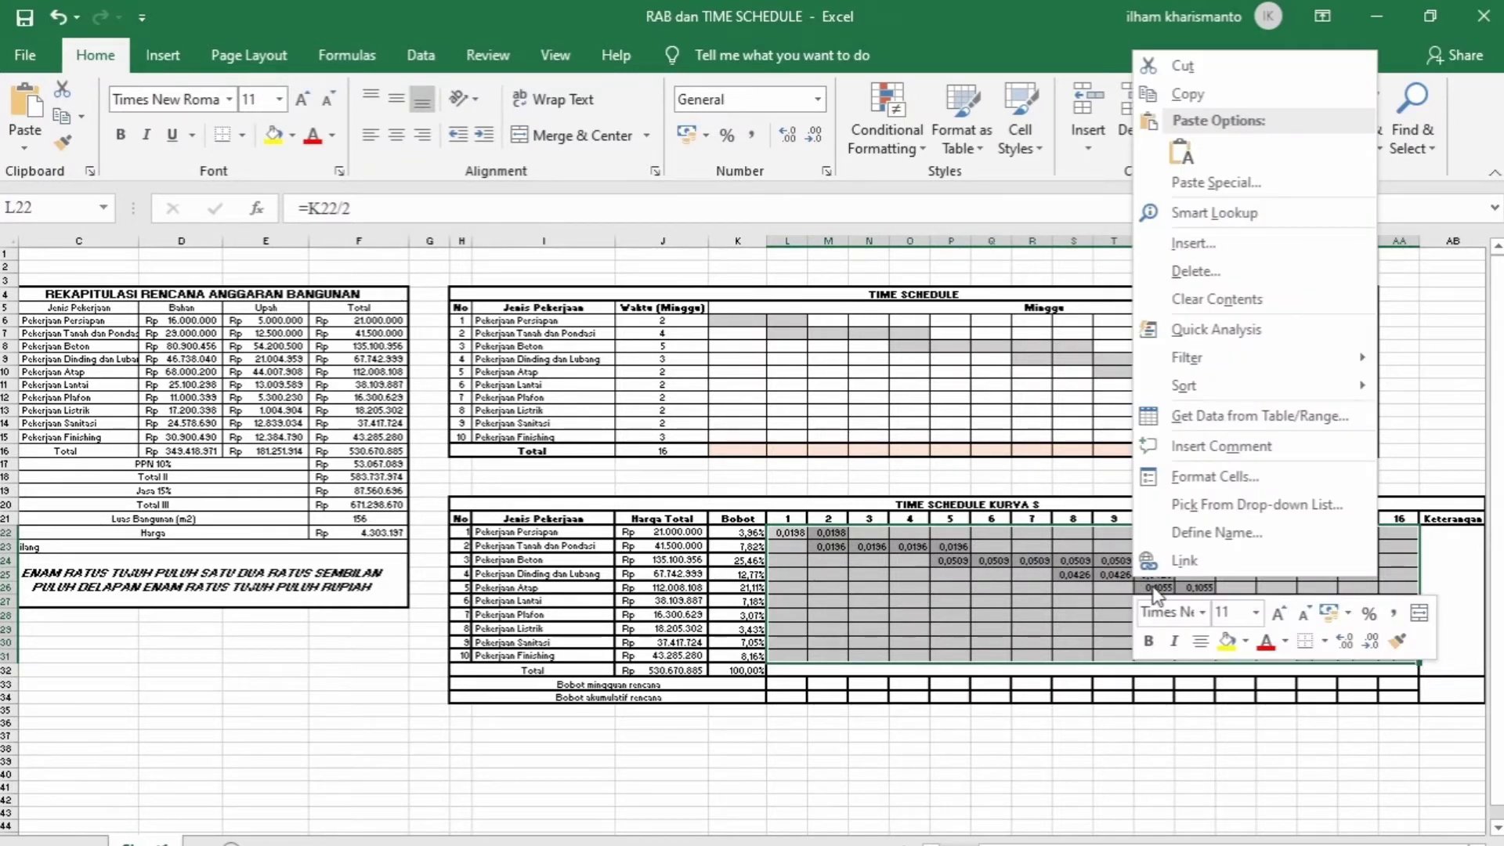
pyautogui.click(1210, 481)
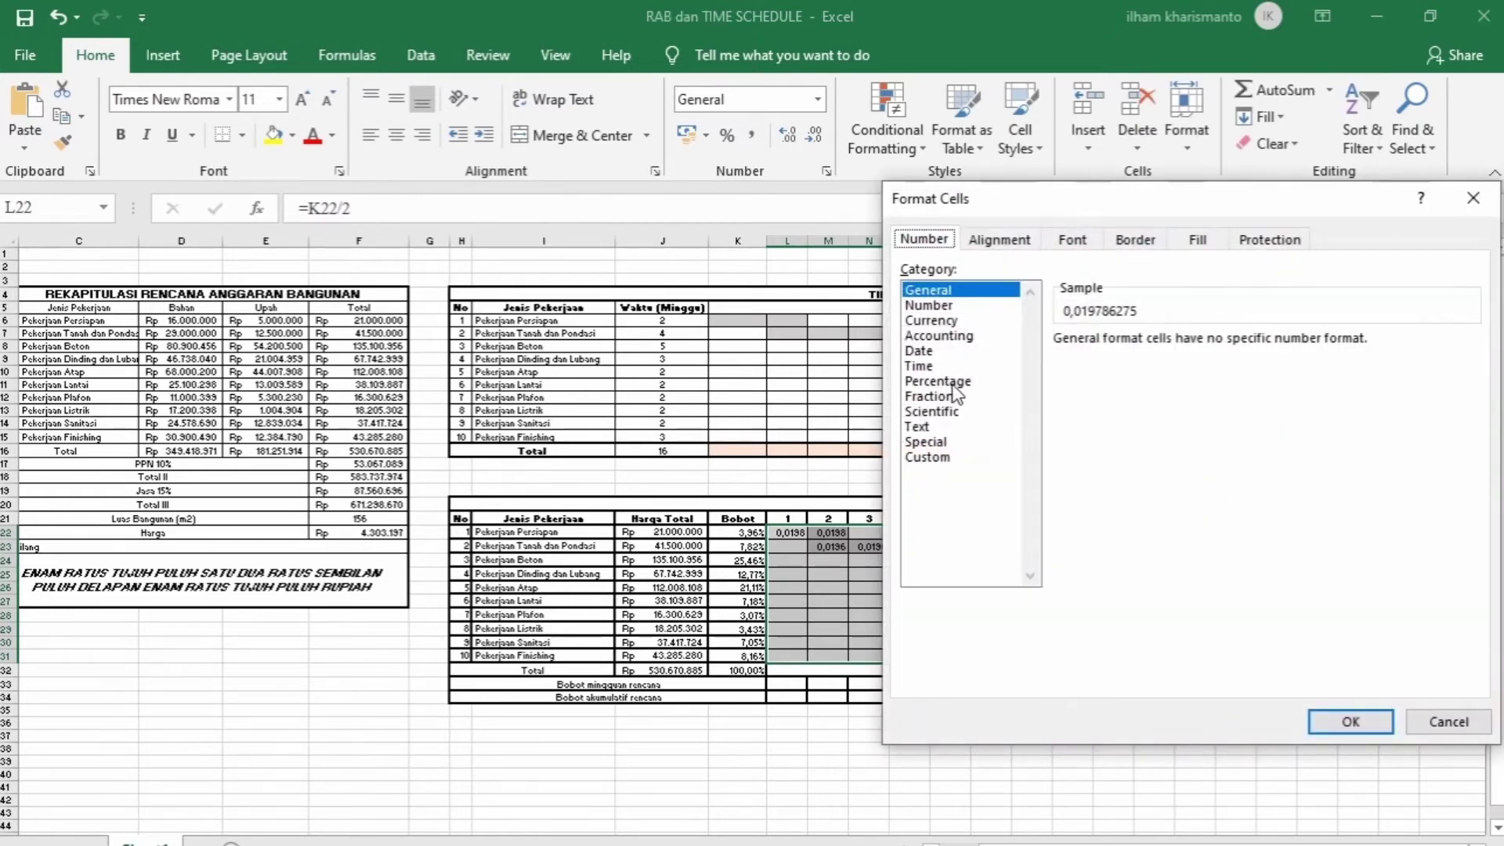
pyautogui.click(937, 381)
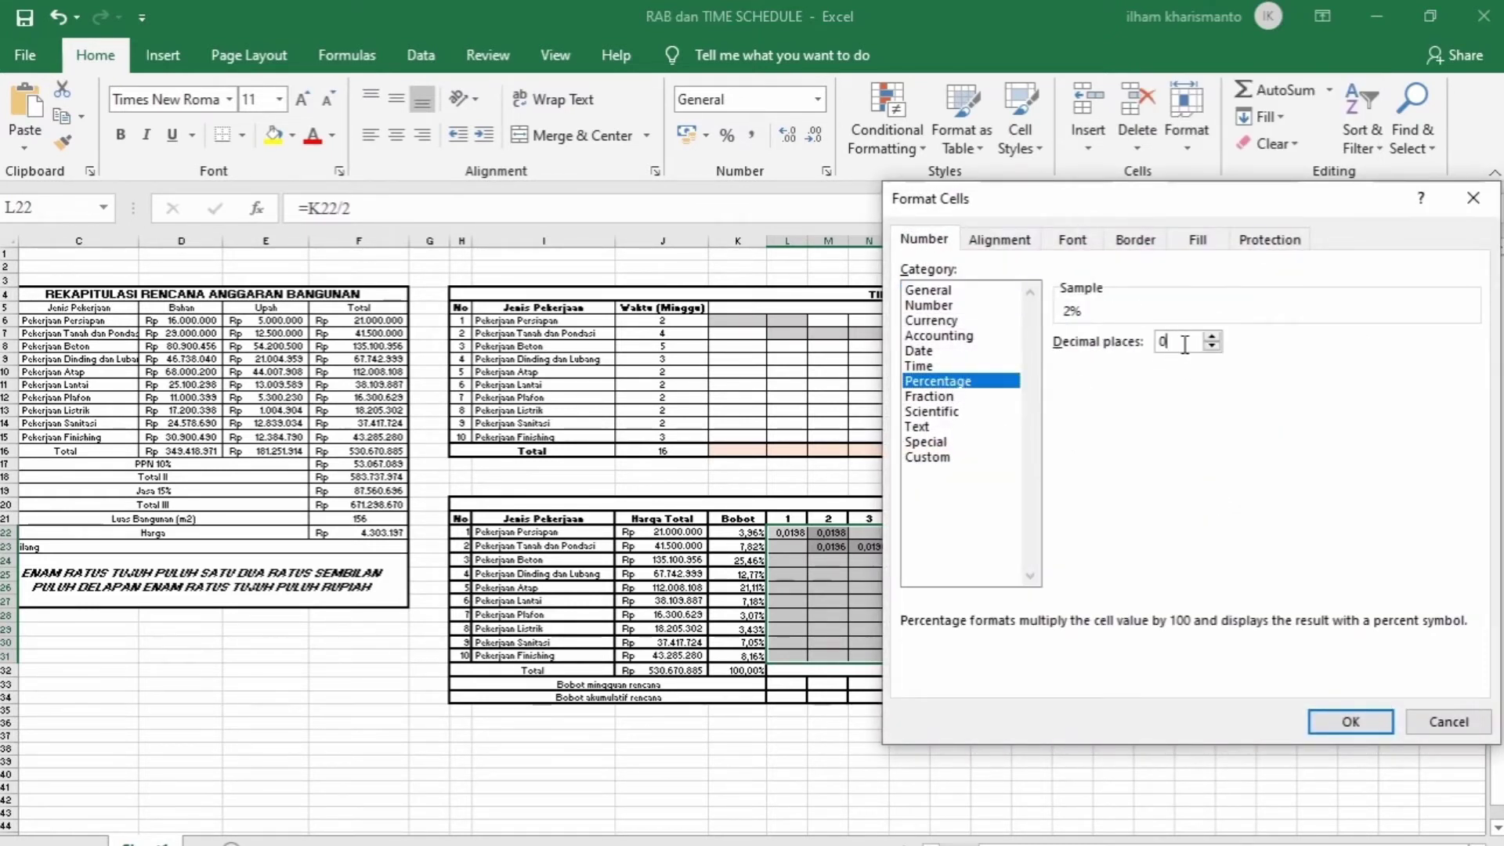
pyautogui.press('BackSpace')
pyautogui.write('2')
pyautogui.press('Return')
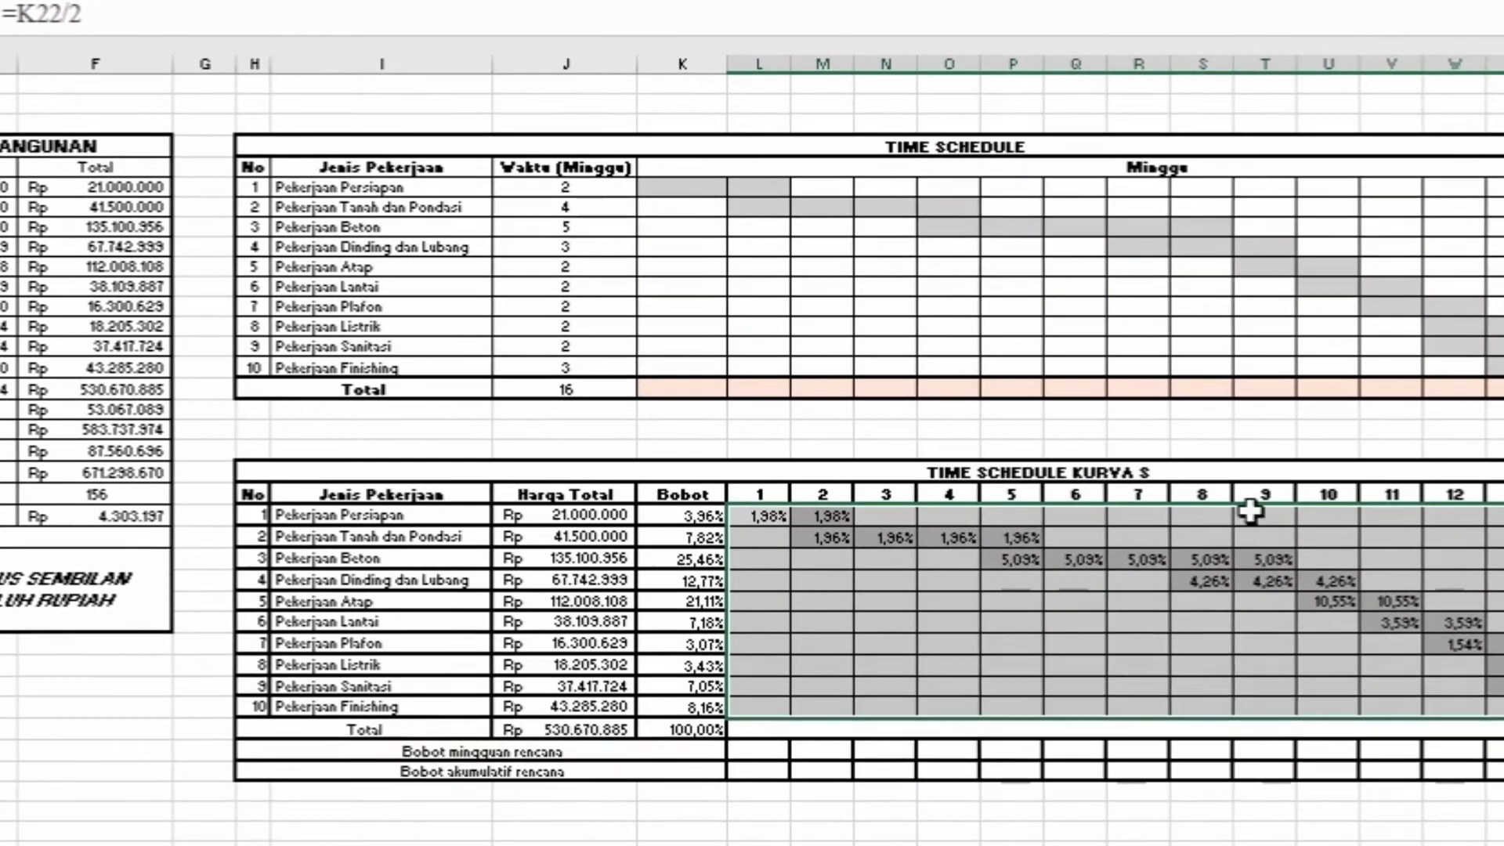
pyautogui.click(517, 722)
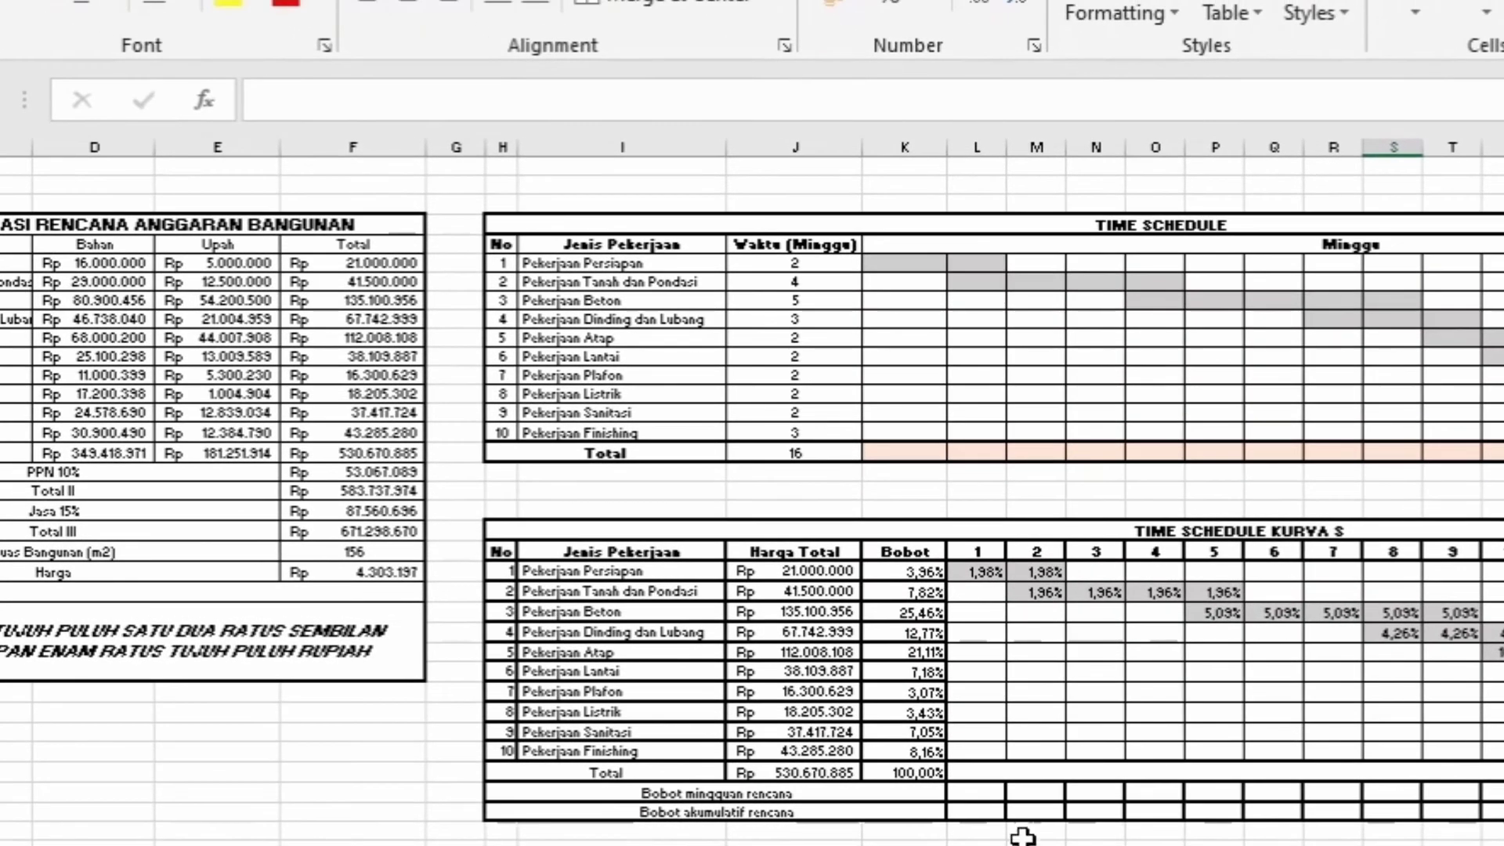
# Step: Enter =SUM(L22:L31) in the week 1 cell of Bobot mingguan rencana to total that week's work-item weights
pyautogui.click(969, 786)
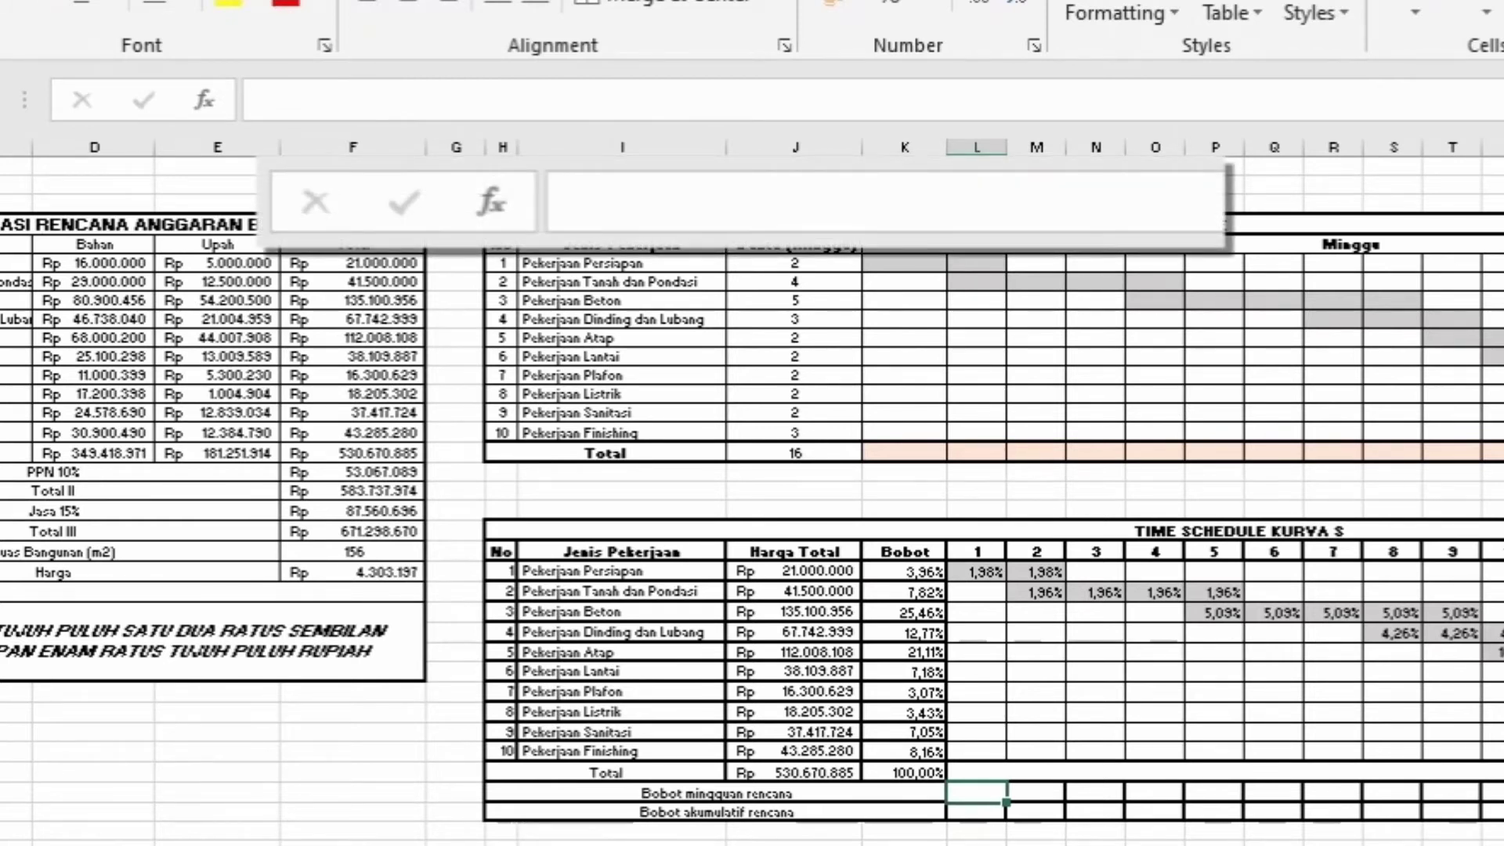
pyautogui.write('=')
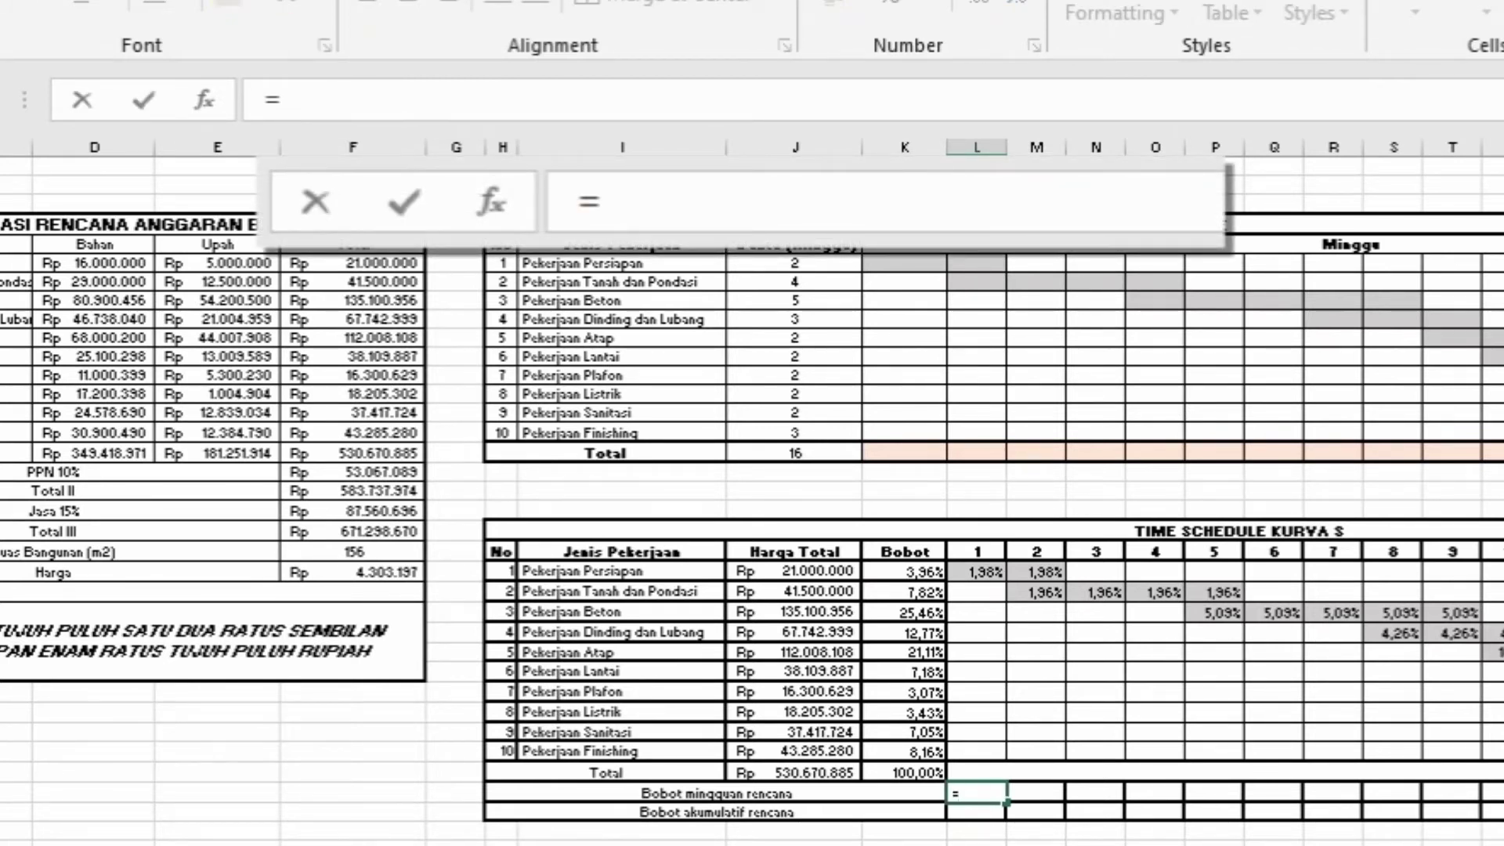
pyautogui.write('sum')
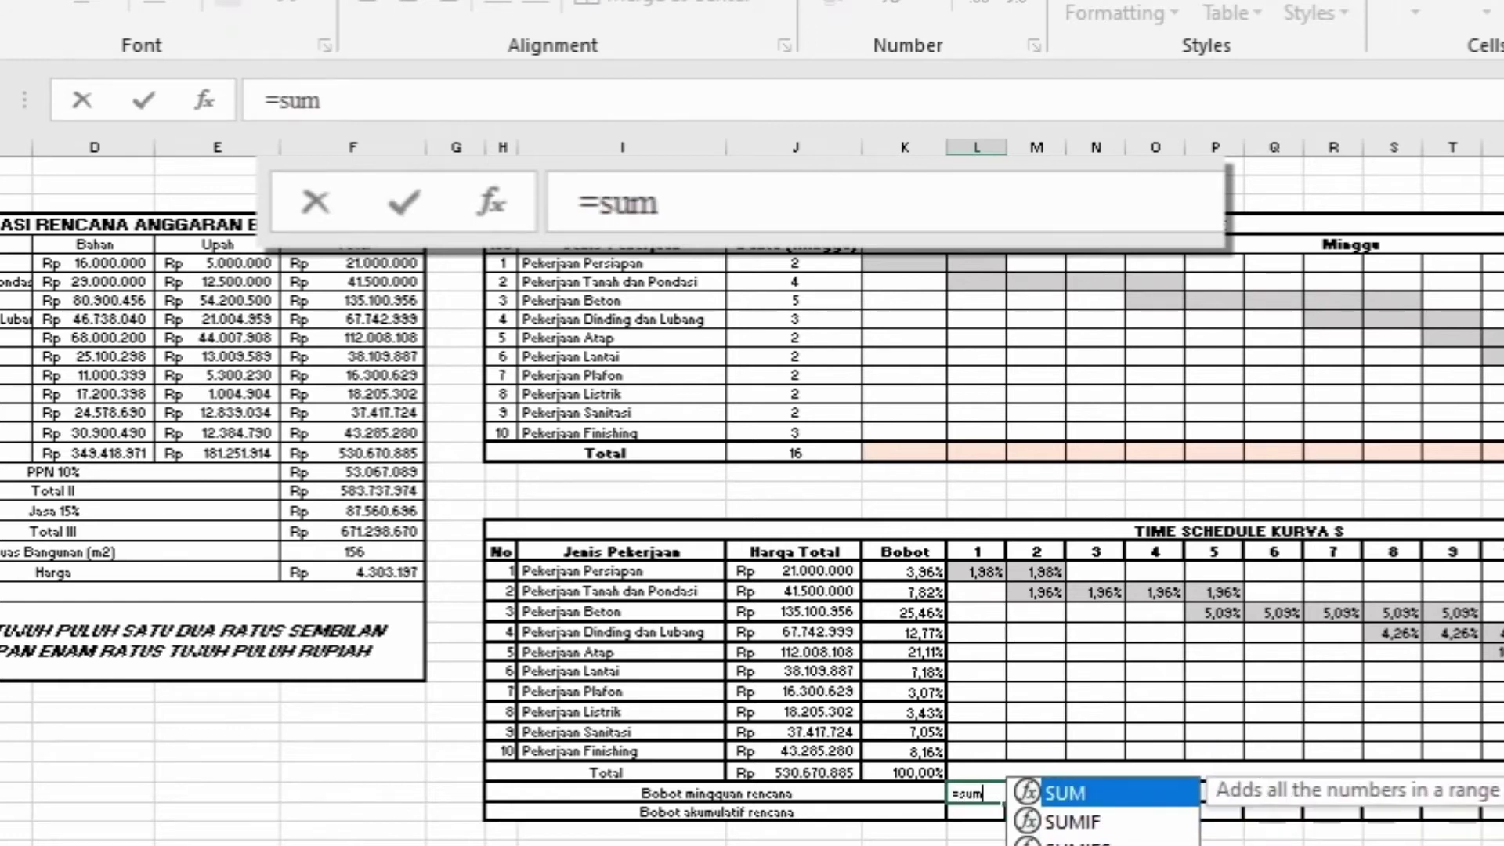
pyautogui.write('(')
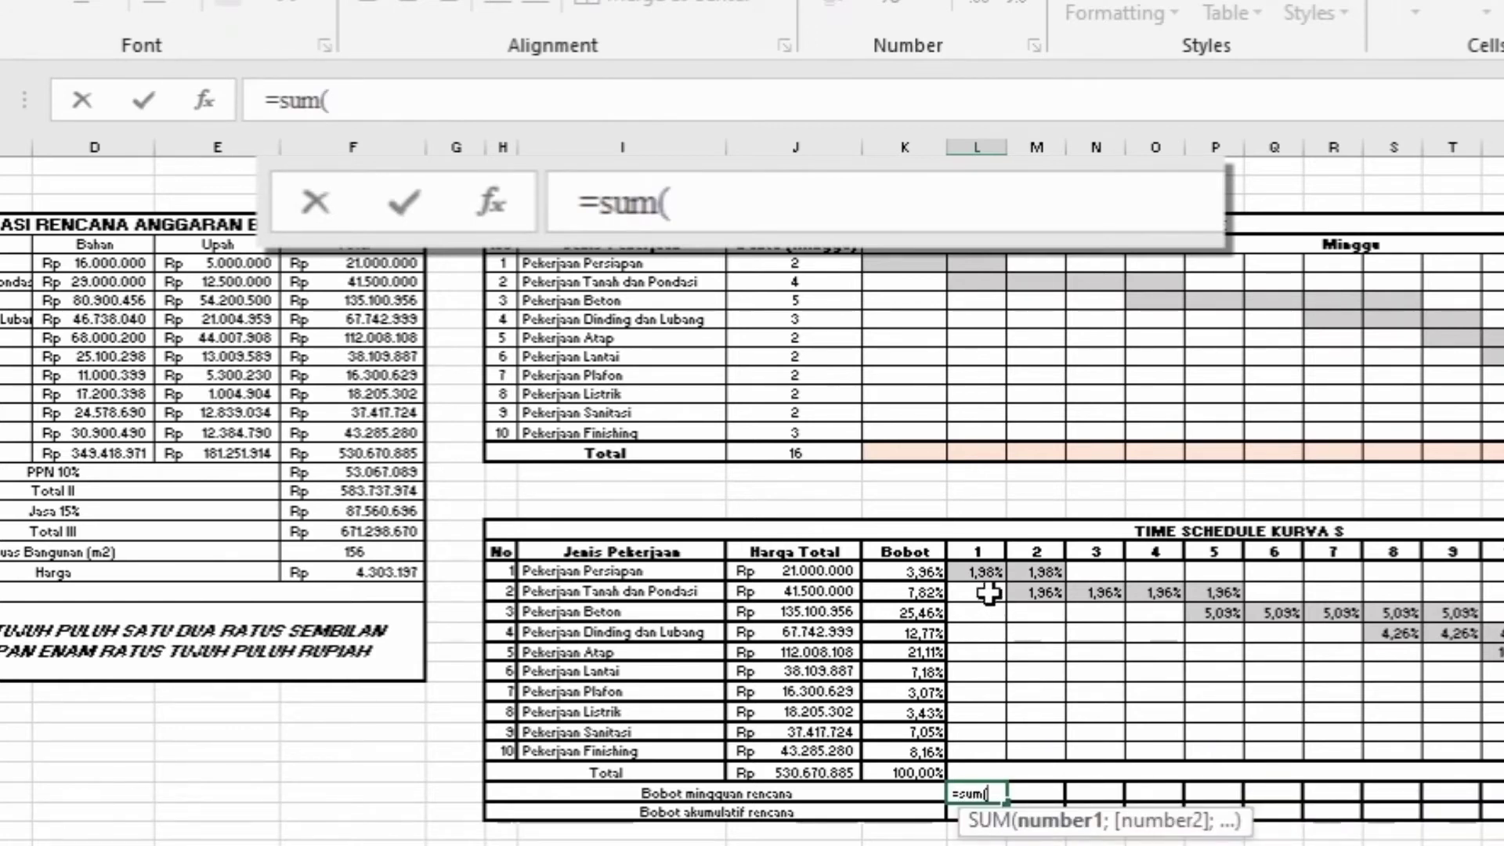
pyautogui.moveTo(986, 573); pyautogui.dragTo(978, 747)
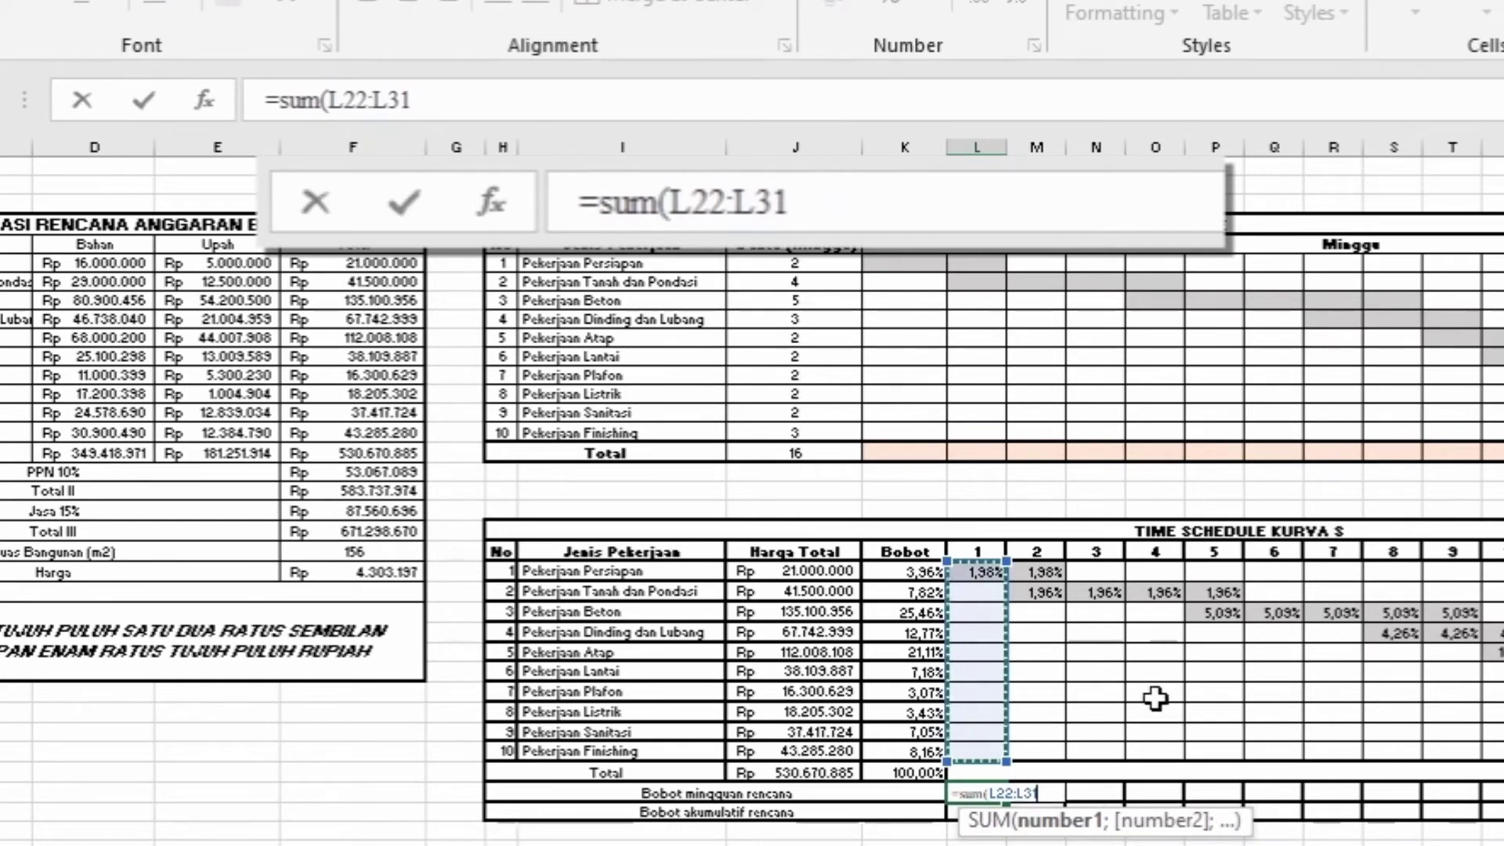
pyautogui.write(')')
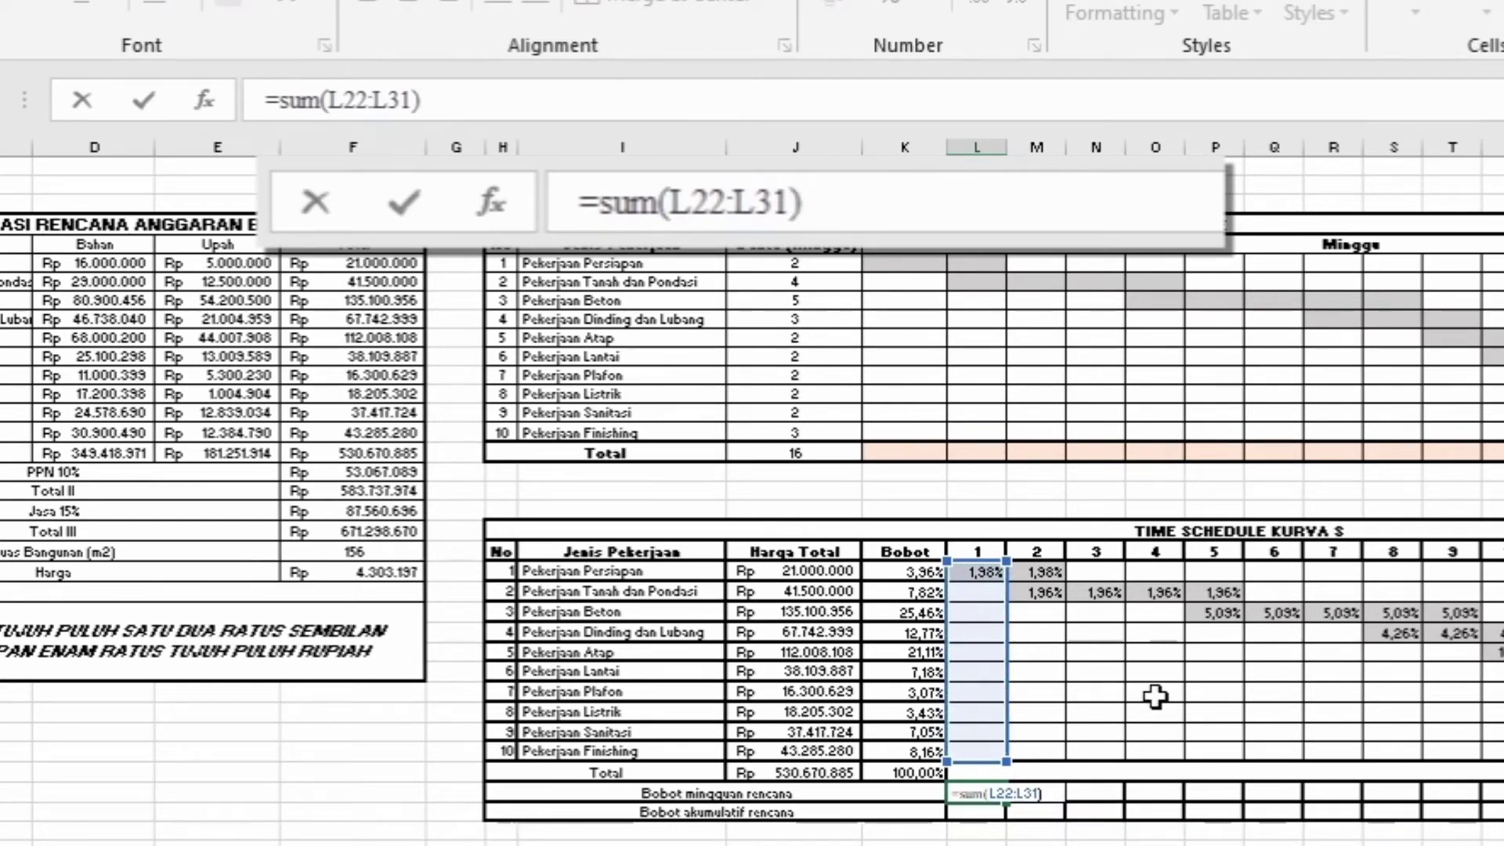
pyautogui.press('Return')
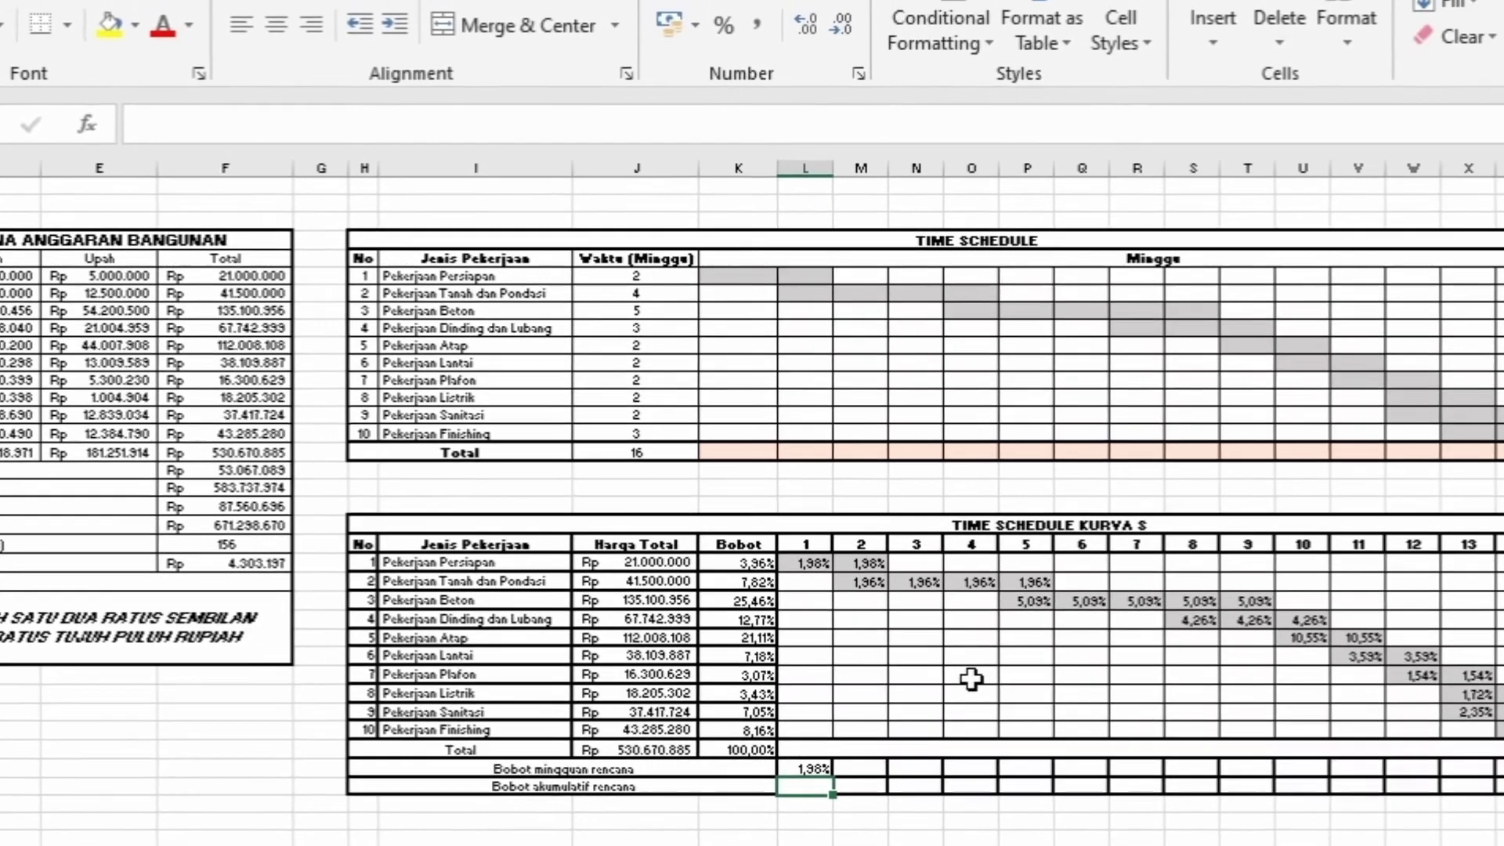
# Step: Fill the week 1 Bobot mingguan rencana formula across the row to week 16
pyautogui.press('Up')
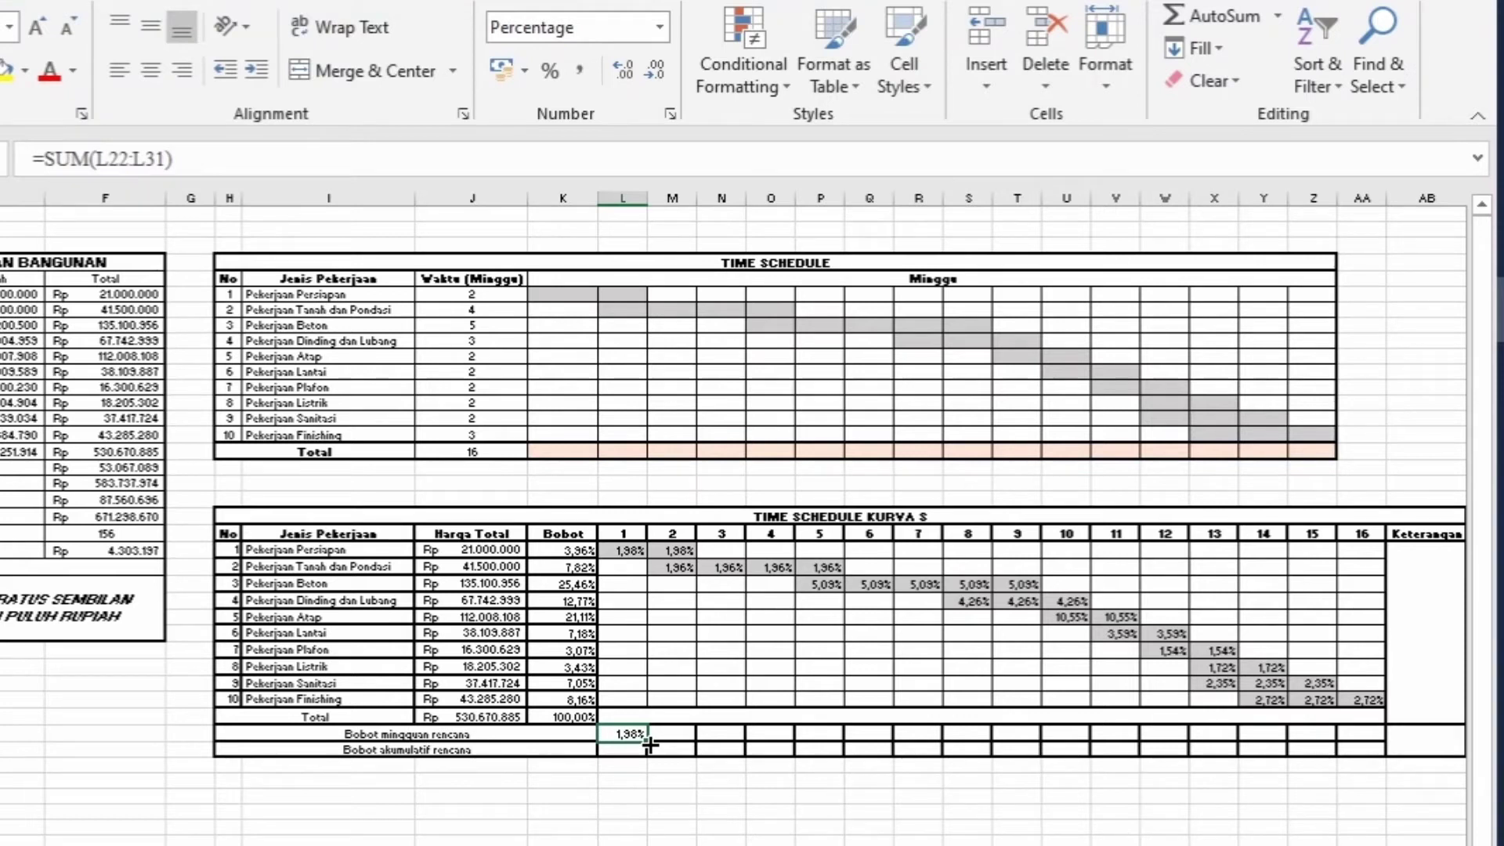
pyautogui.moveTo(658, 744); pyautogui.dragTo(1380, 742)
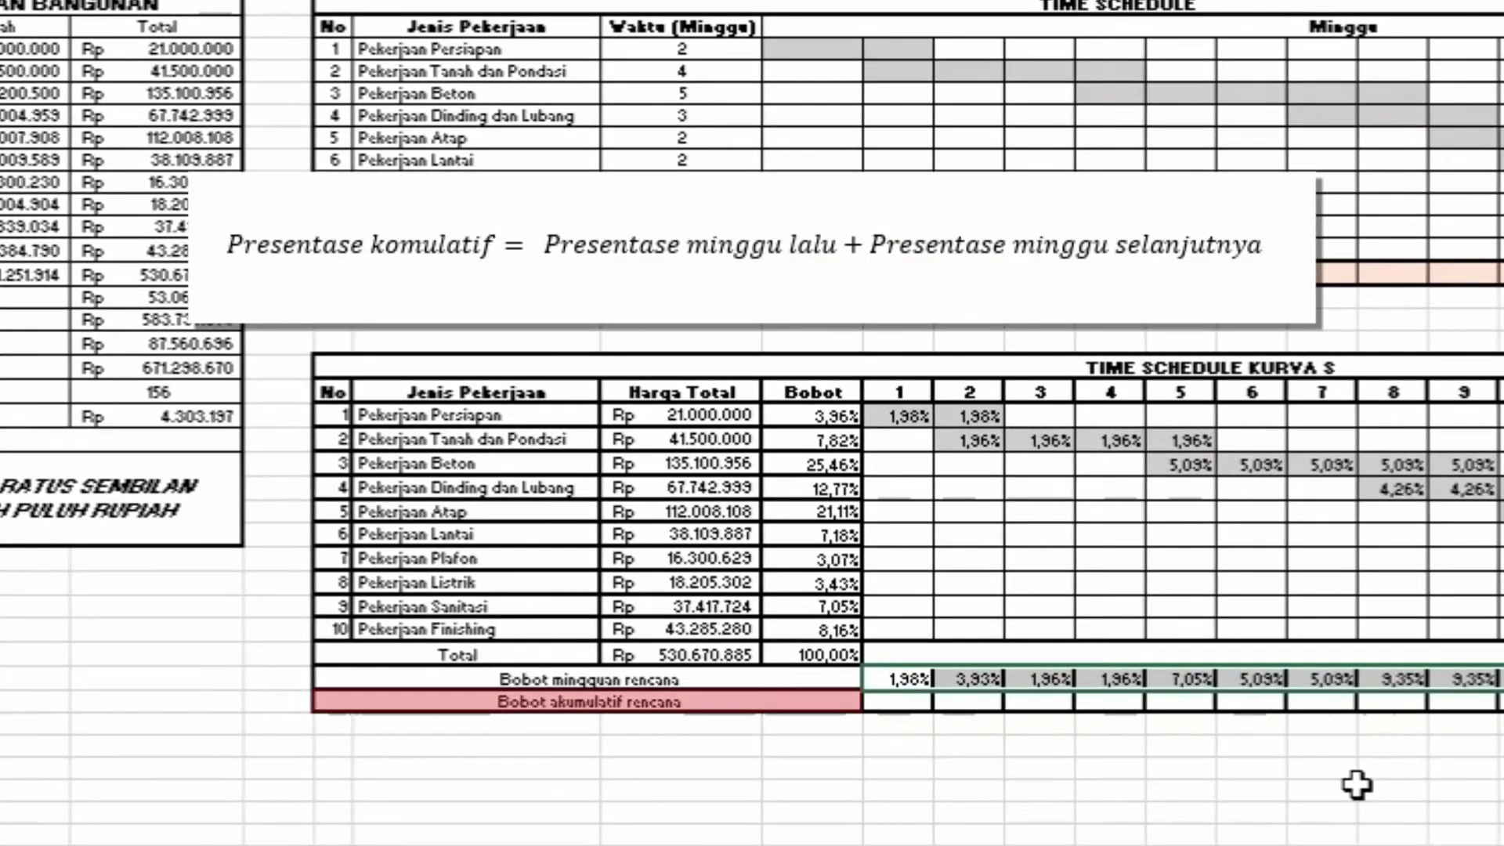
pyautogui.click(1355, 786)
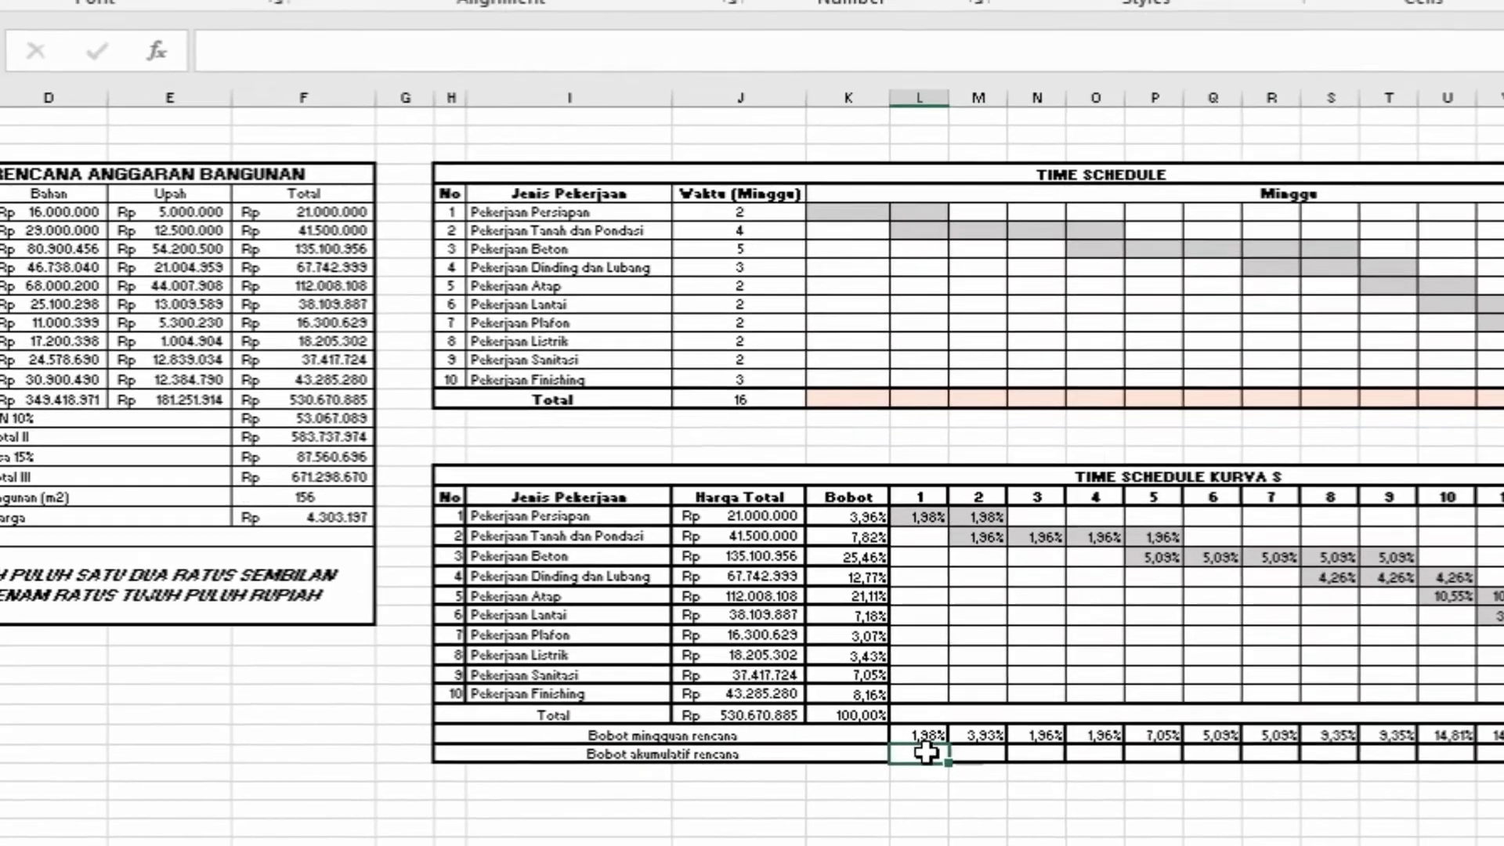
# Step: Enter =SUM(L33) in the week 1 cell of Bobot akumulatif rencana
pyautogui.click(900, 710)
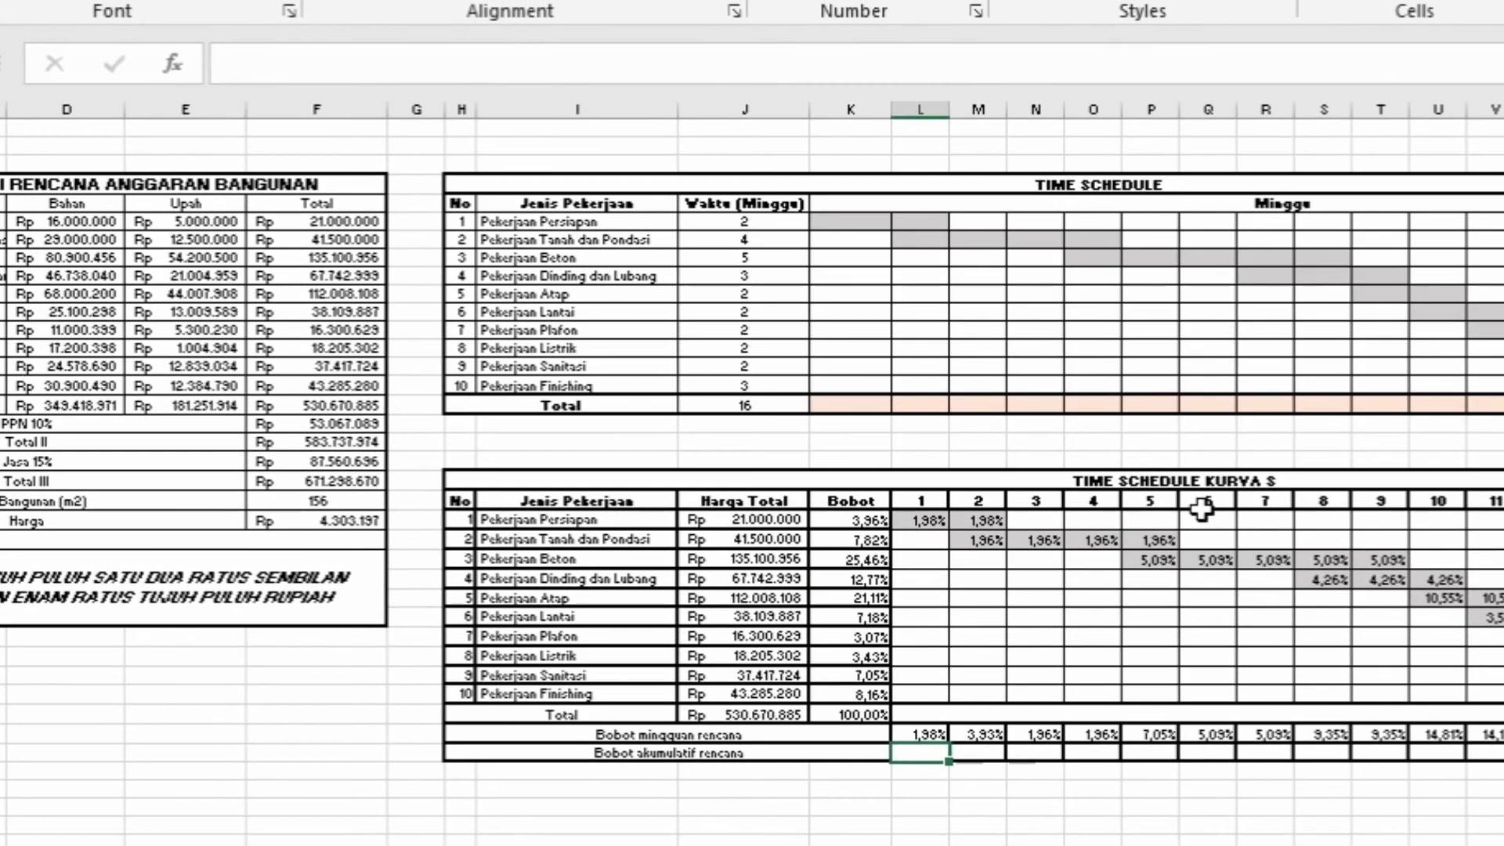
pyautogui.write('=')
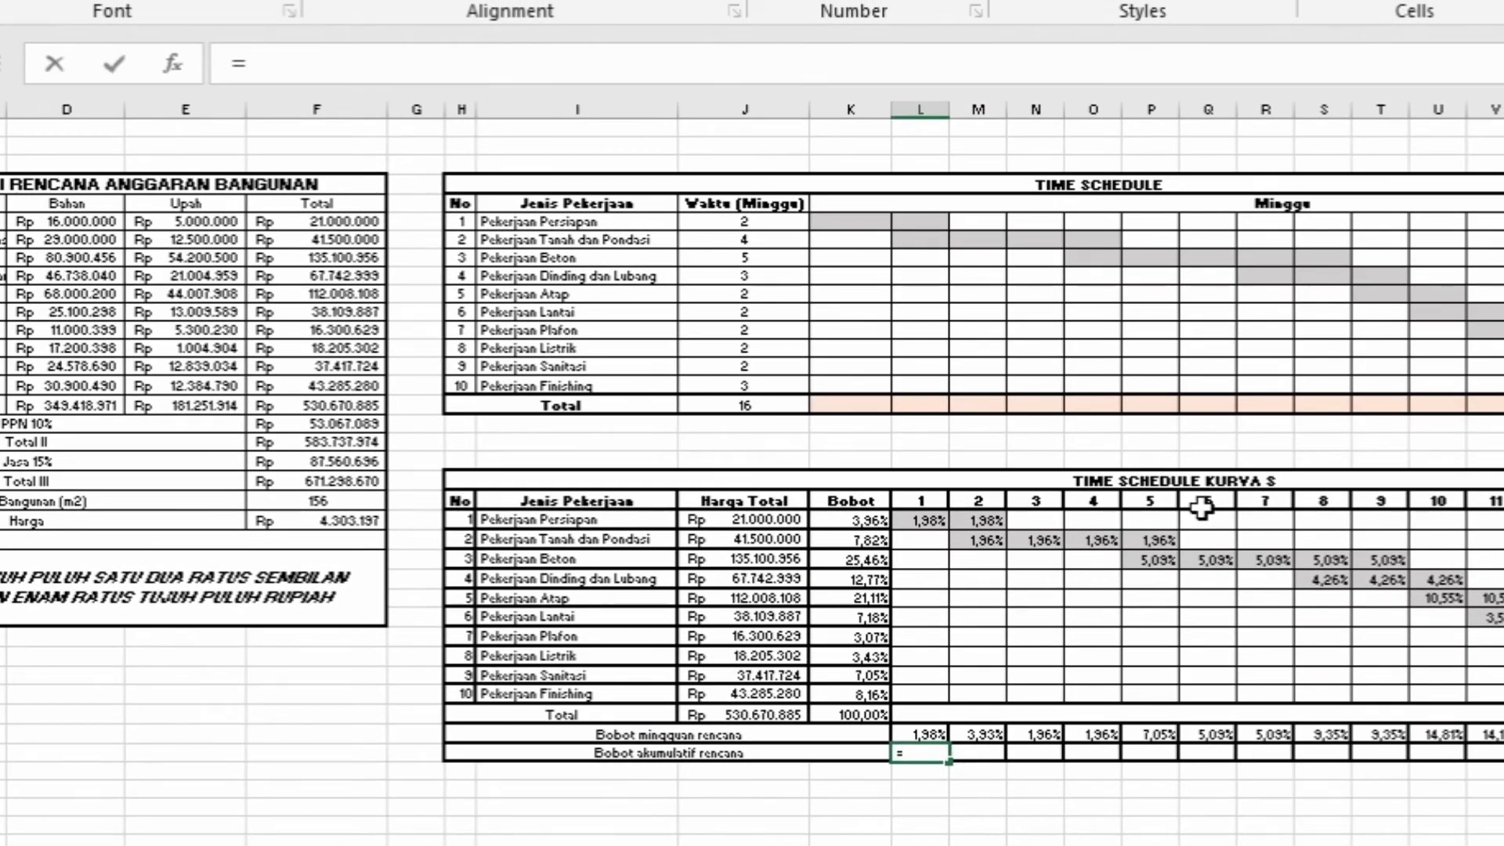
pyautogui.write('sum(')
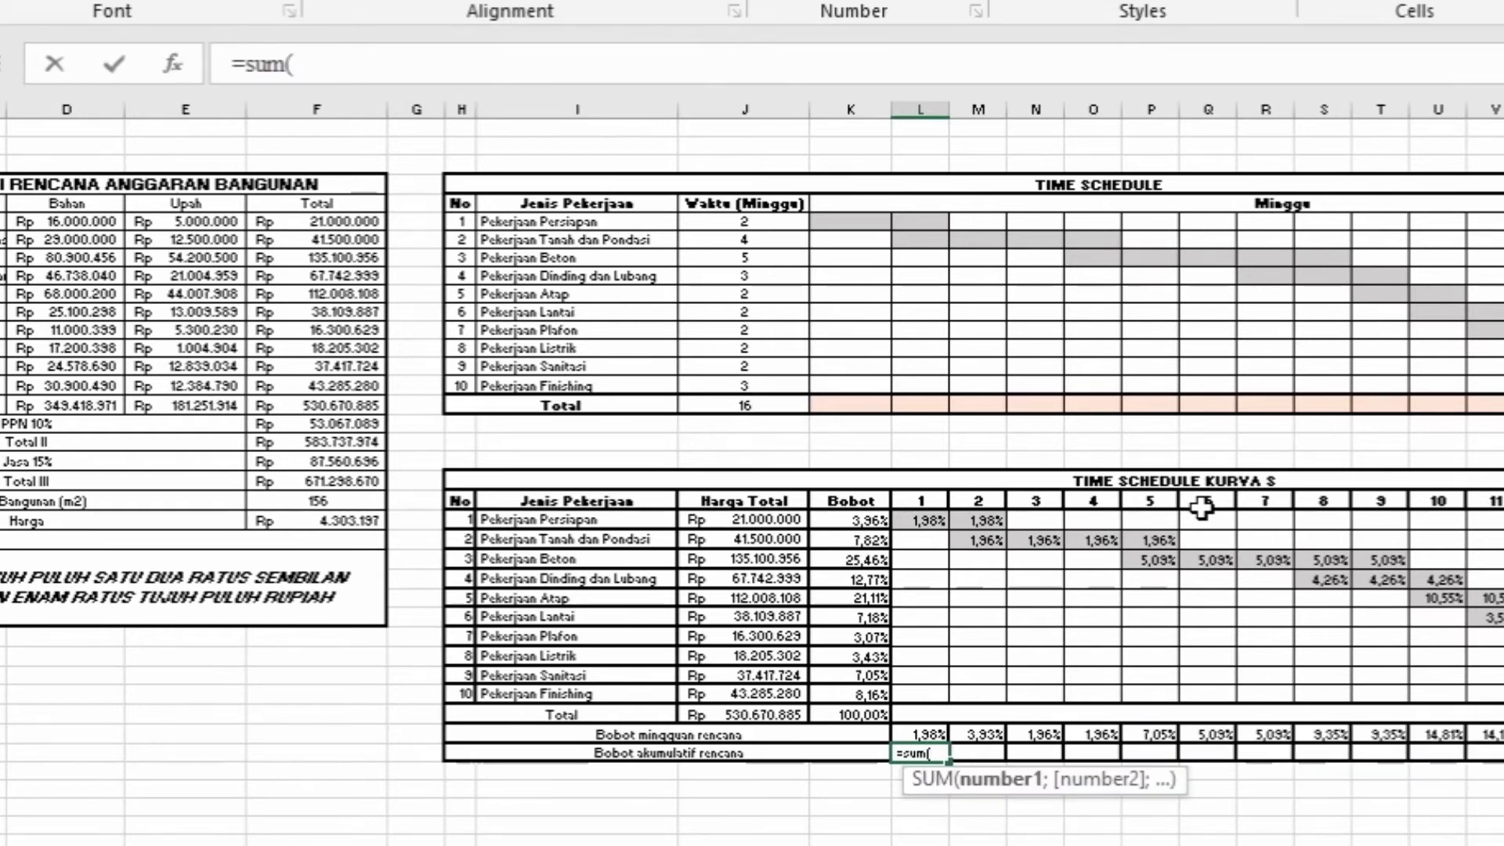
pyautogui.click(935, 733)
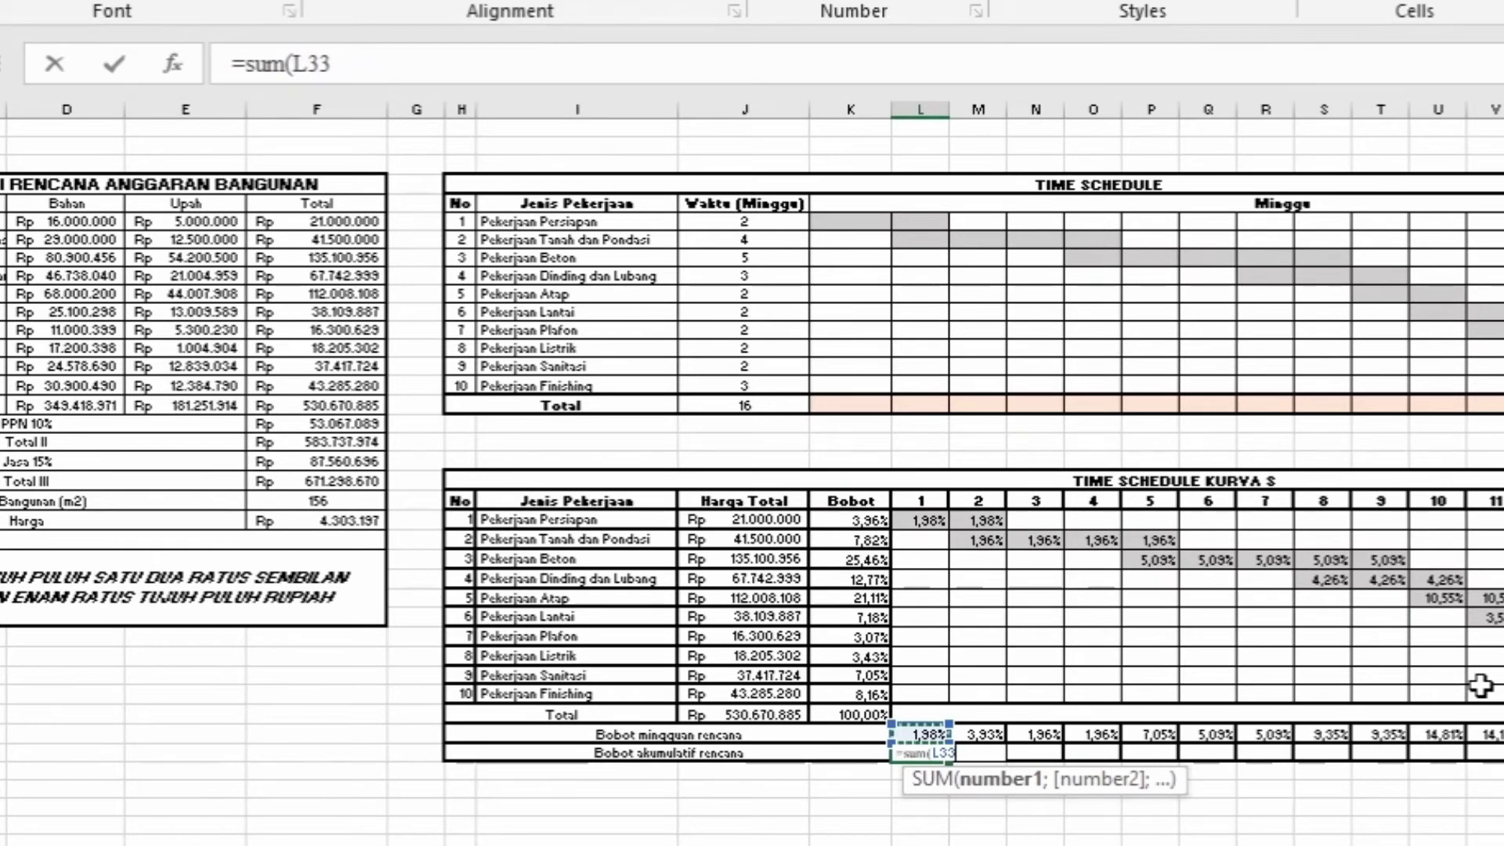
pyautogui.write(')')
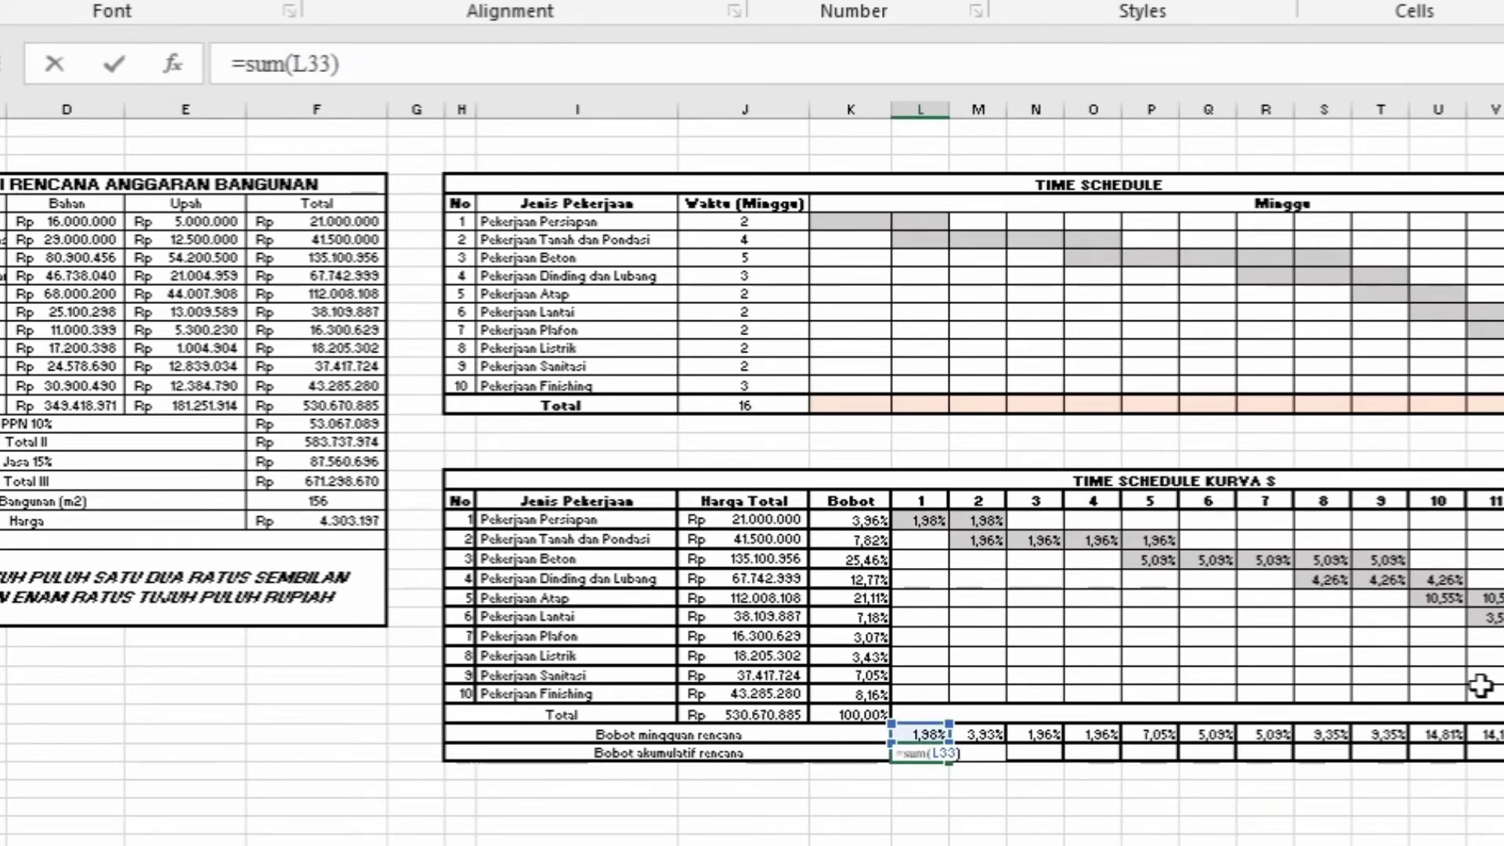
pyautogui.press('Return')
# Step: Enter =L34+M33 in the week 2 cell of Bobot akumulatif rencana to add that week's weight to the previous cumulative
pyautogui.click(977, 752)
pyautogui.write('=')
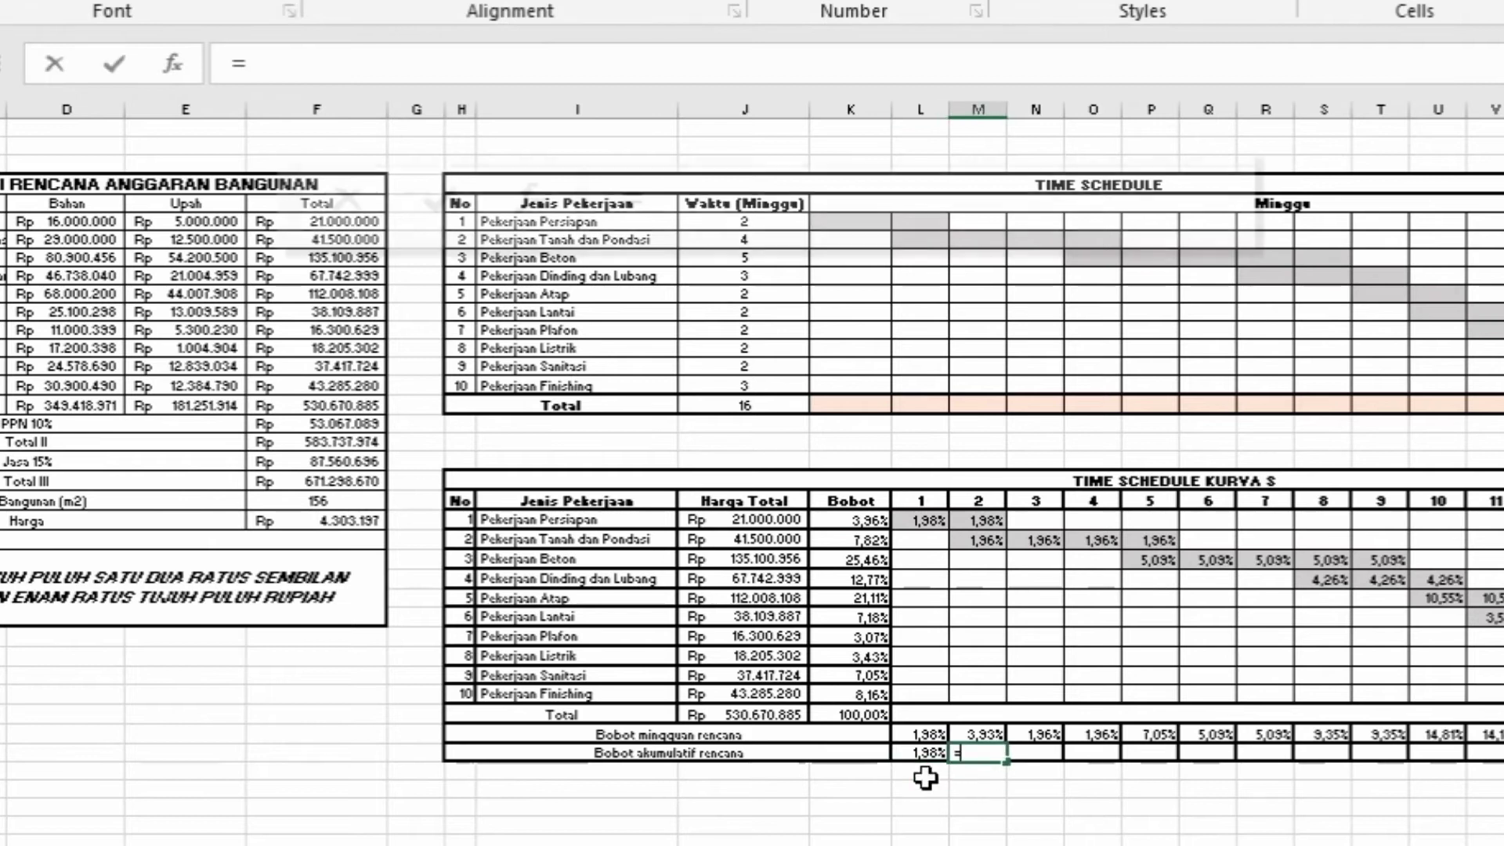
pyautogui.click(921, 752)
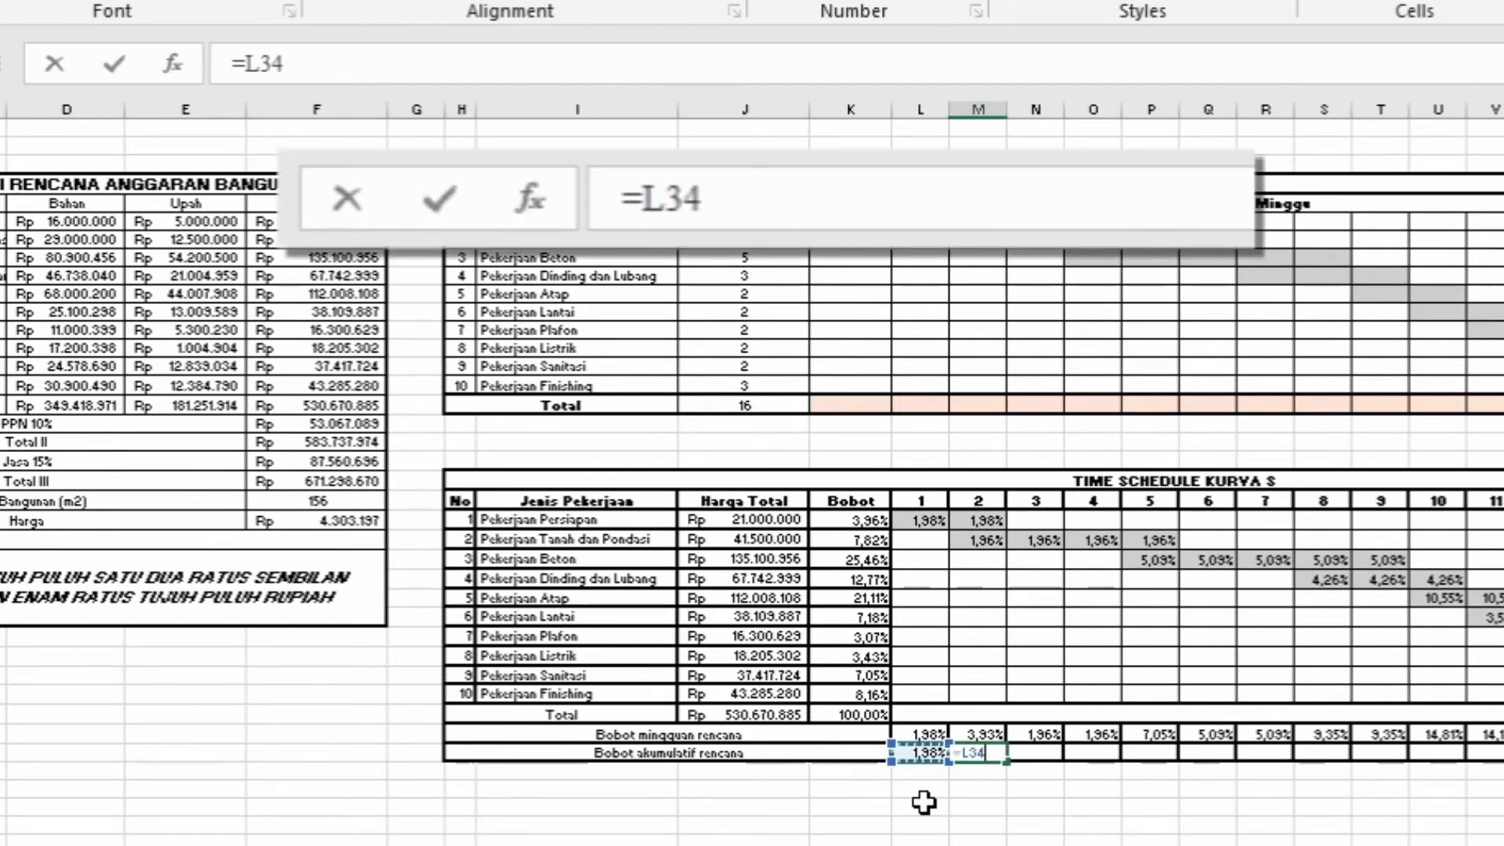
pyautogui.write('+')
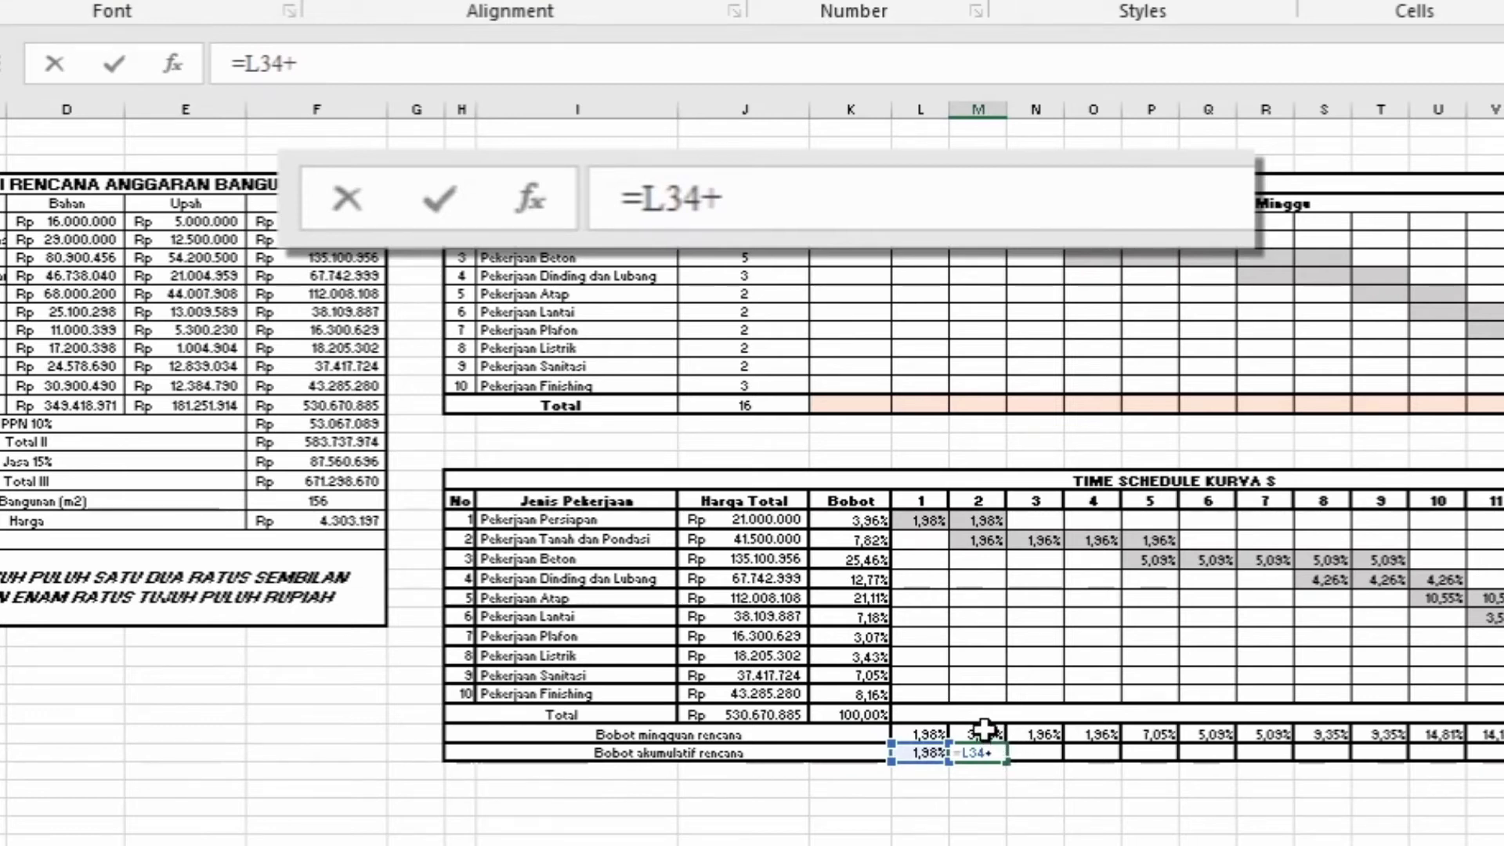
pyautogui.click(988, 735)
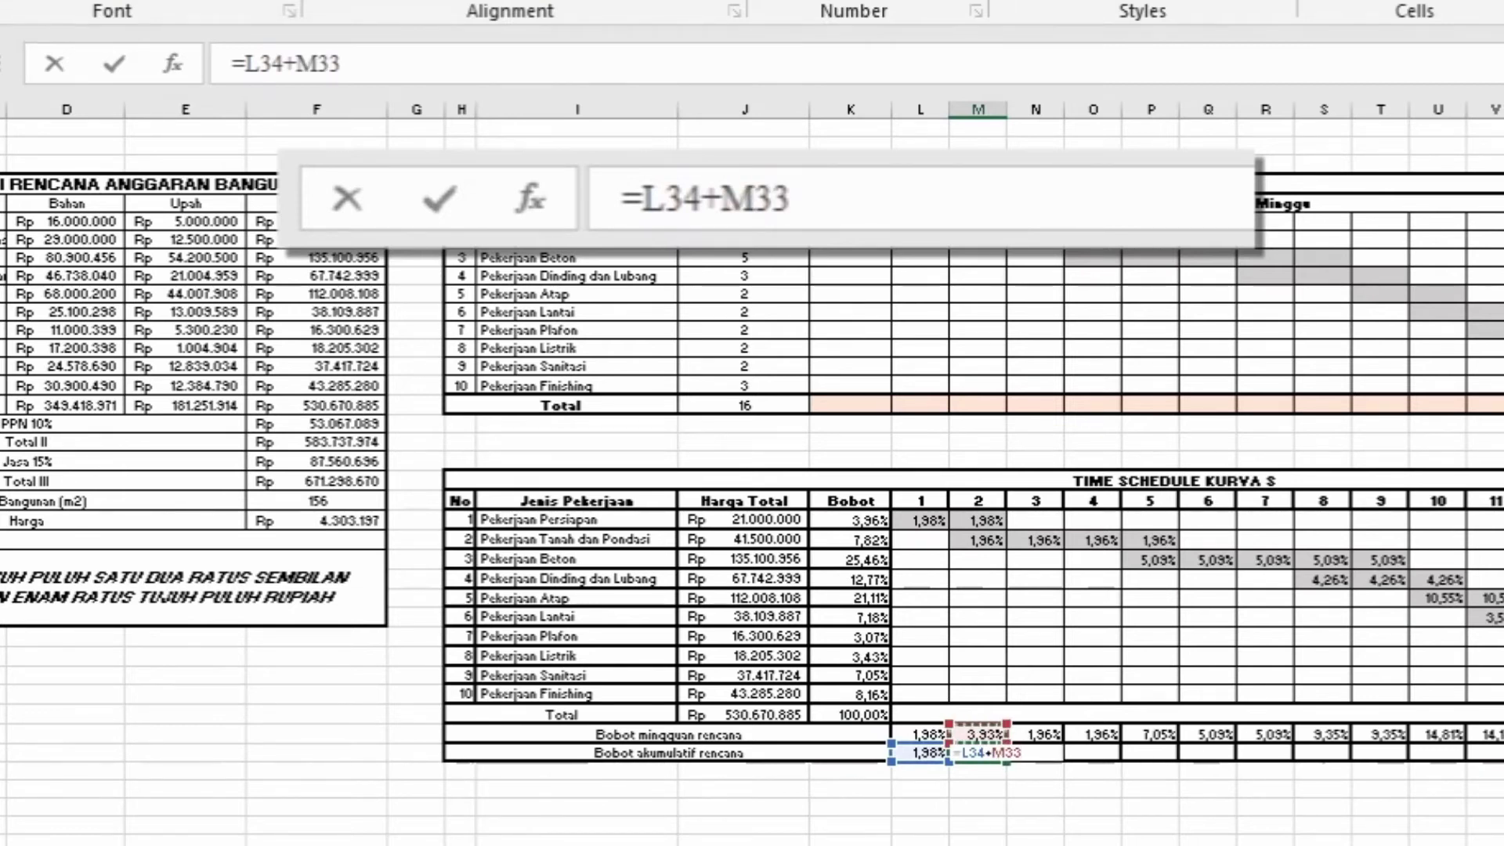
pyautogui.press('Return')
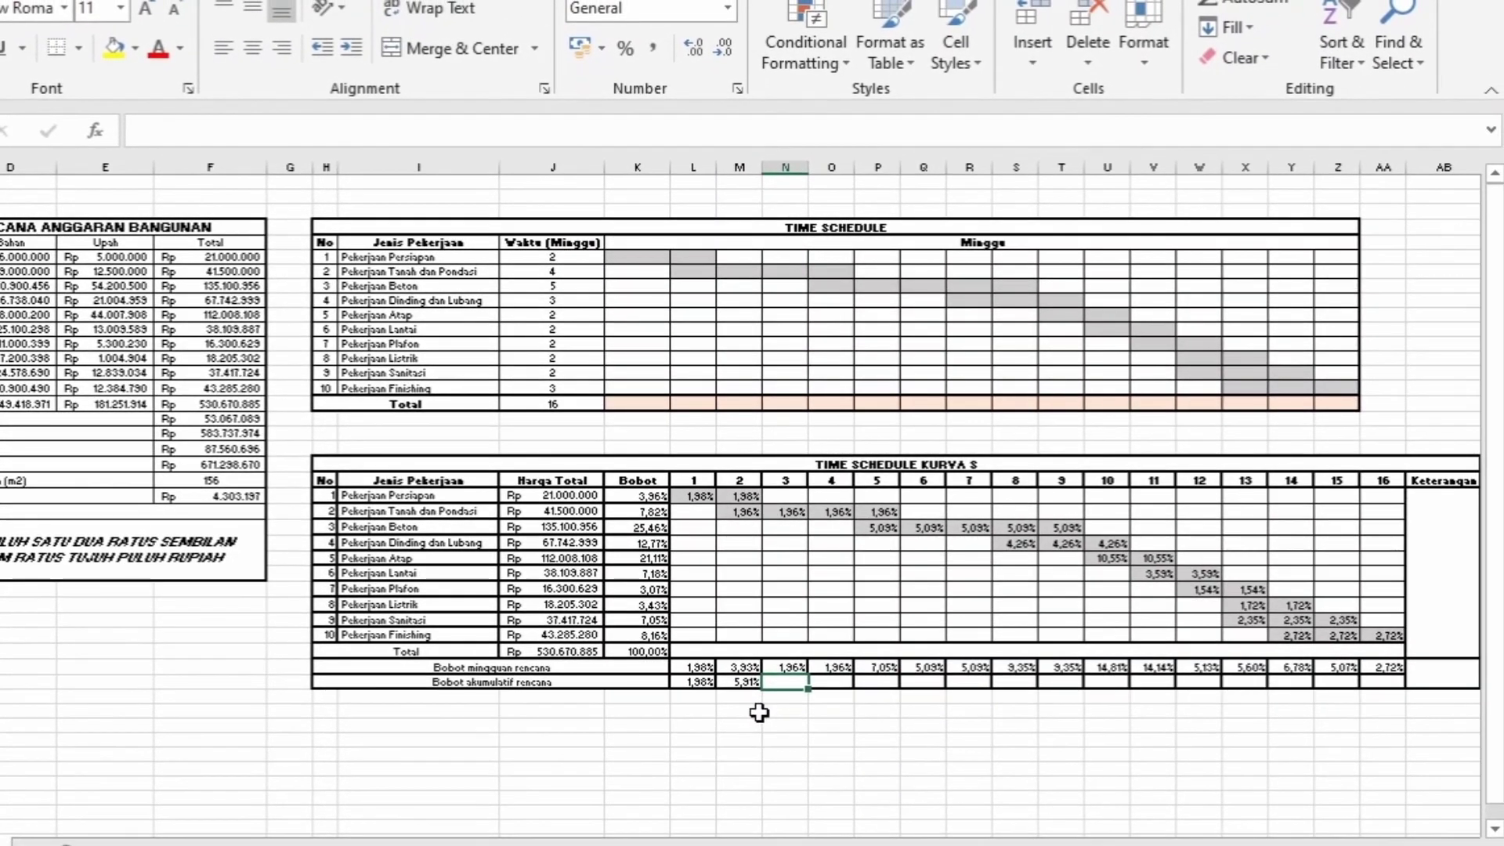
# Step: Fill the week 2 Bobot akumulatif rencana formula across the row to week 16
pyautogui.click(742, 683)
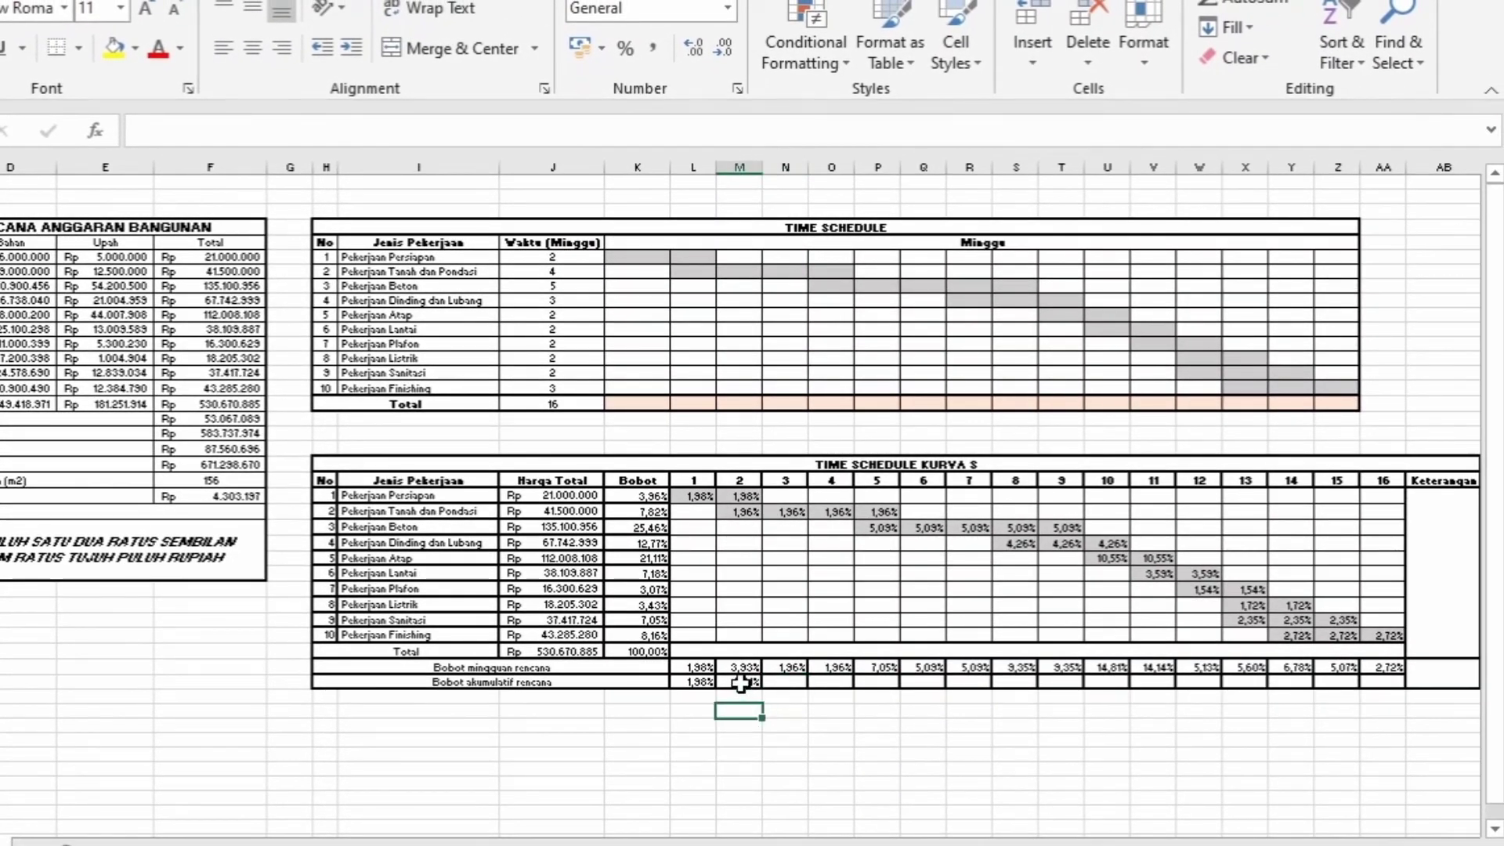
pyautogui.moveTo(763, 692); pyautogui.dragTo(1393, 689)
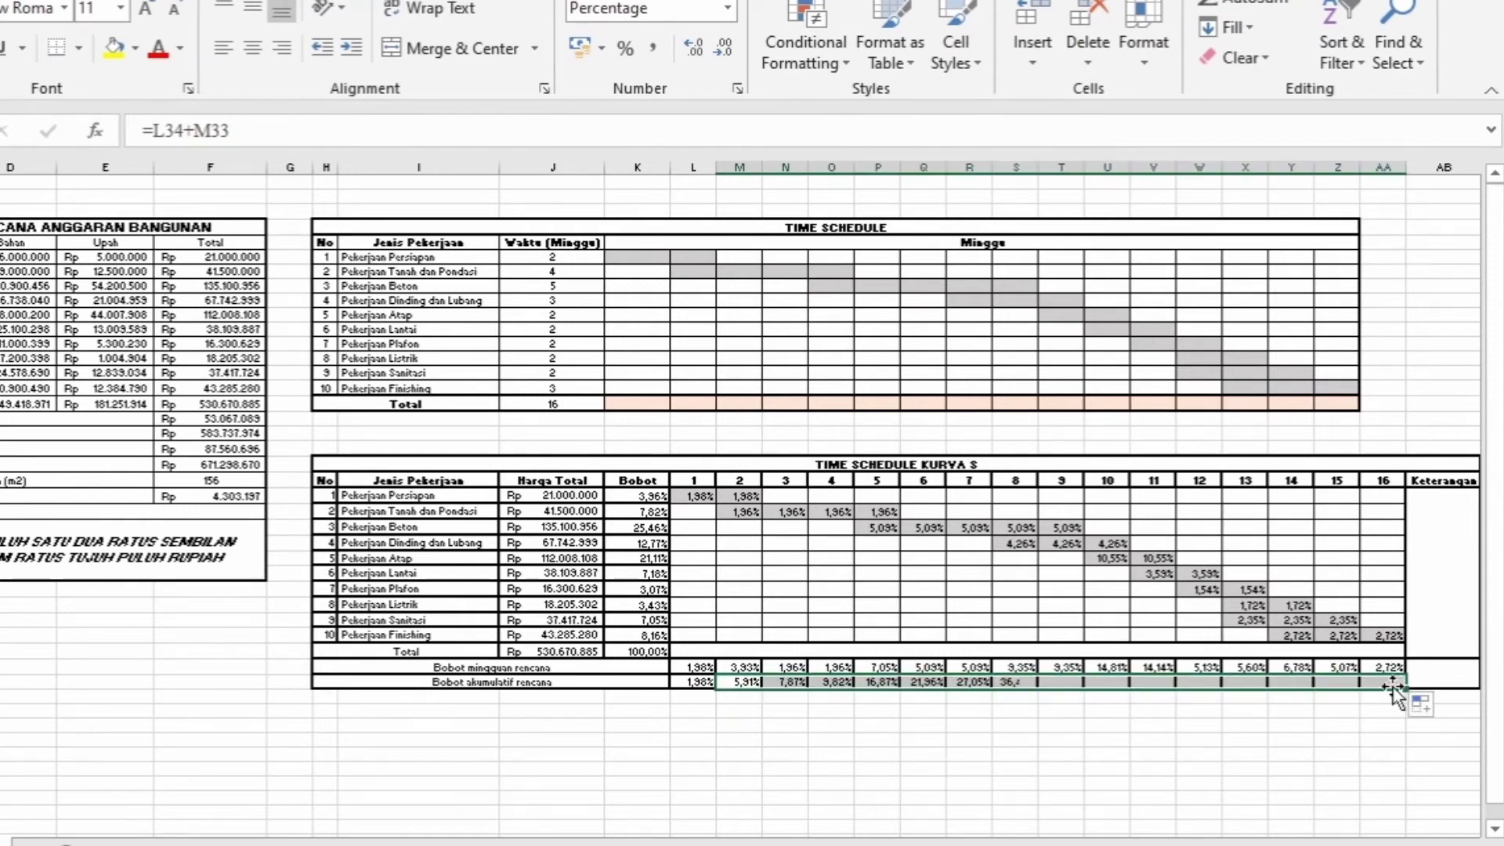
pyautogui.click(1344, 767)
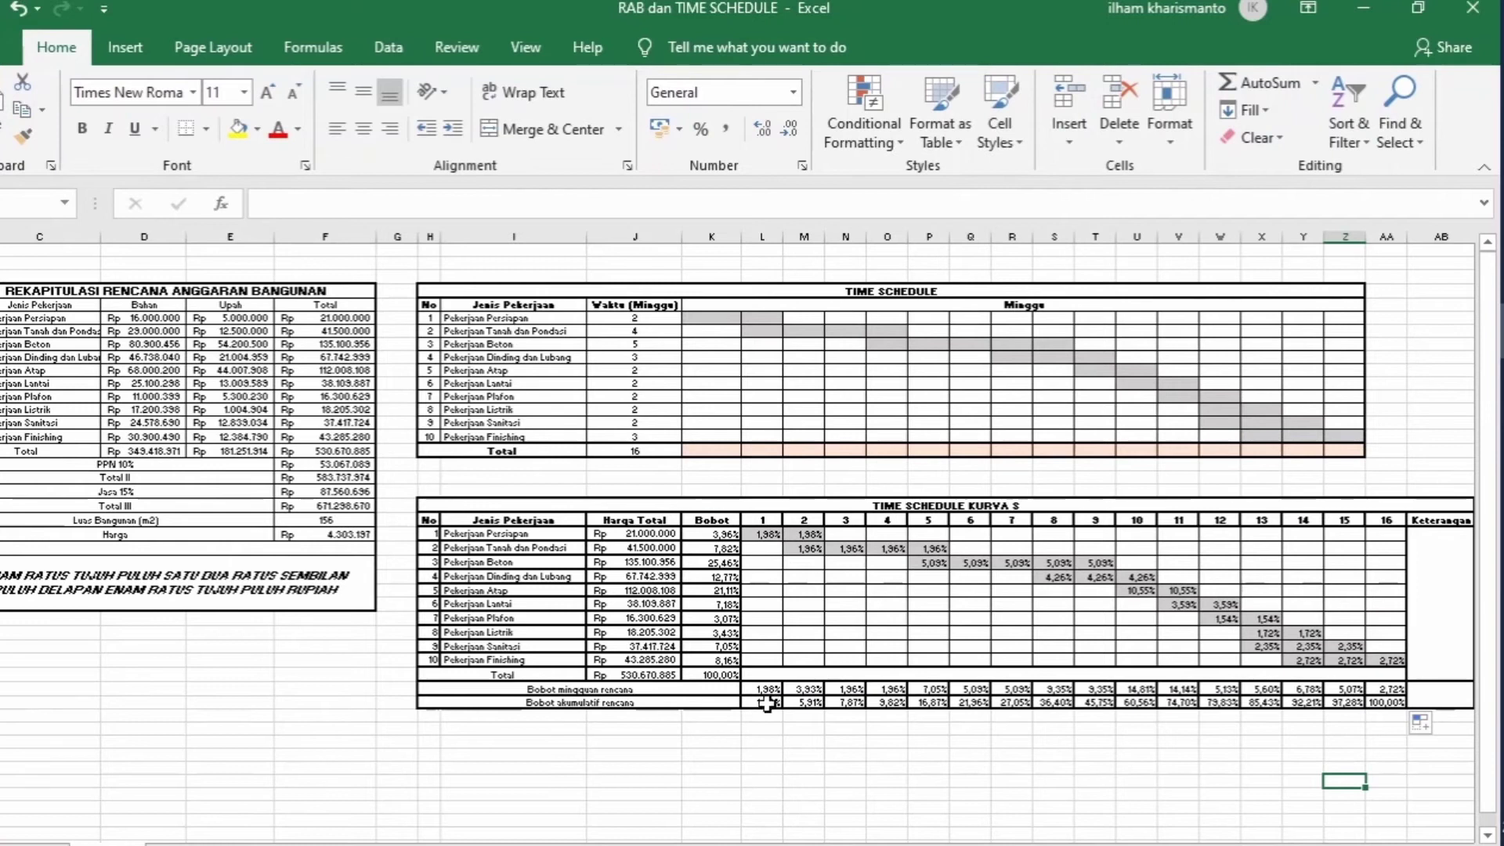
# Step: Insert a basic 2-D line chart of Bobot akumulatif rencana for weeks 1 to 16 and move it over the Kurva S weekly cells
pyautogui.moveTo(766, 703); pyautogui.dragTo(1385, 703)
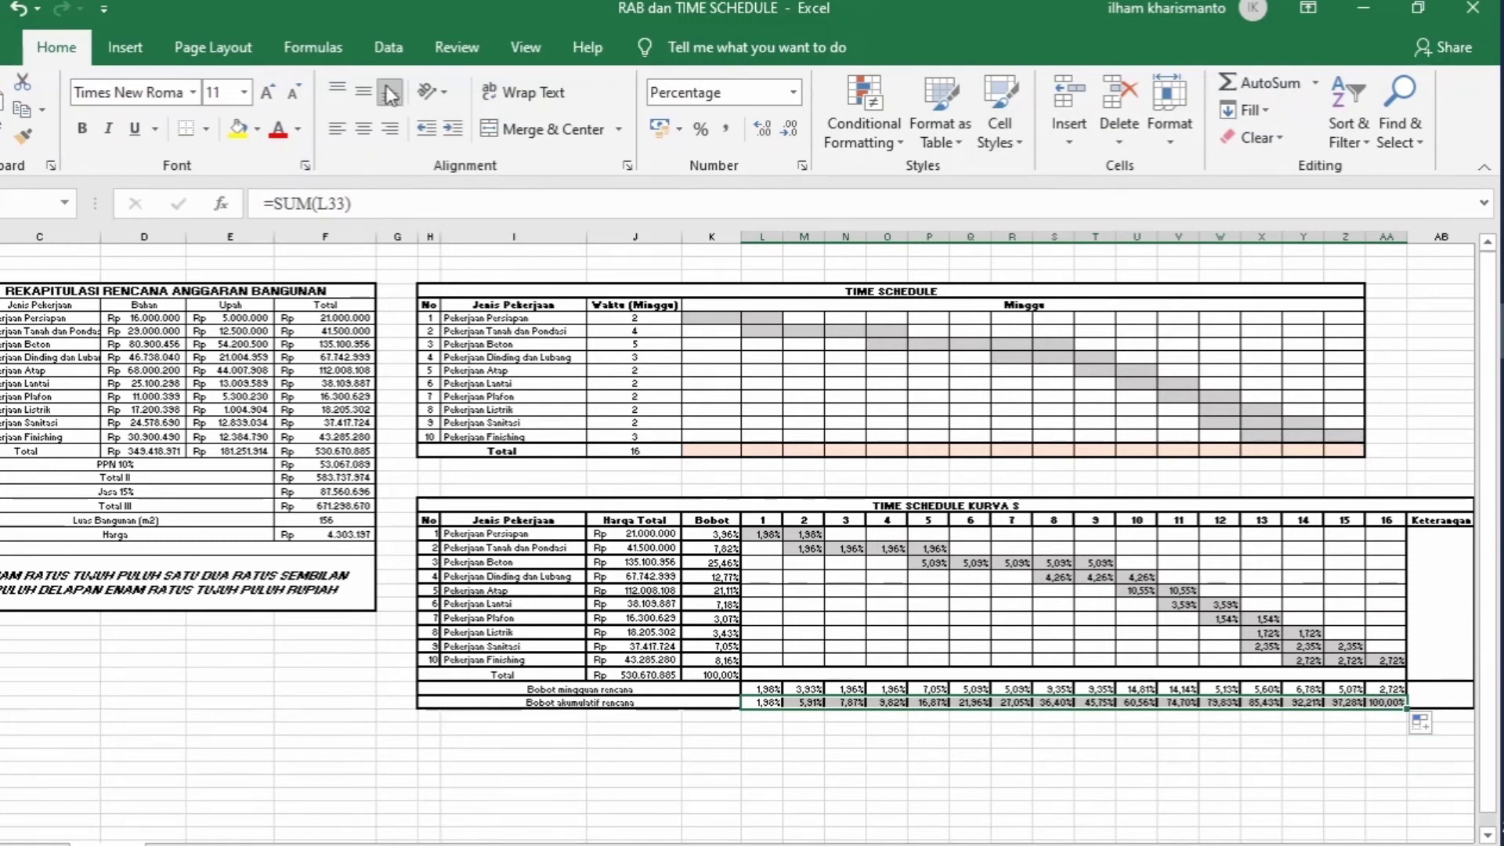
pyautogui.click(127, 48)
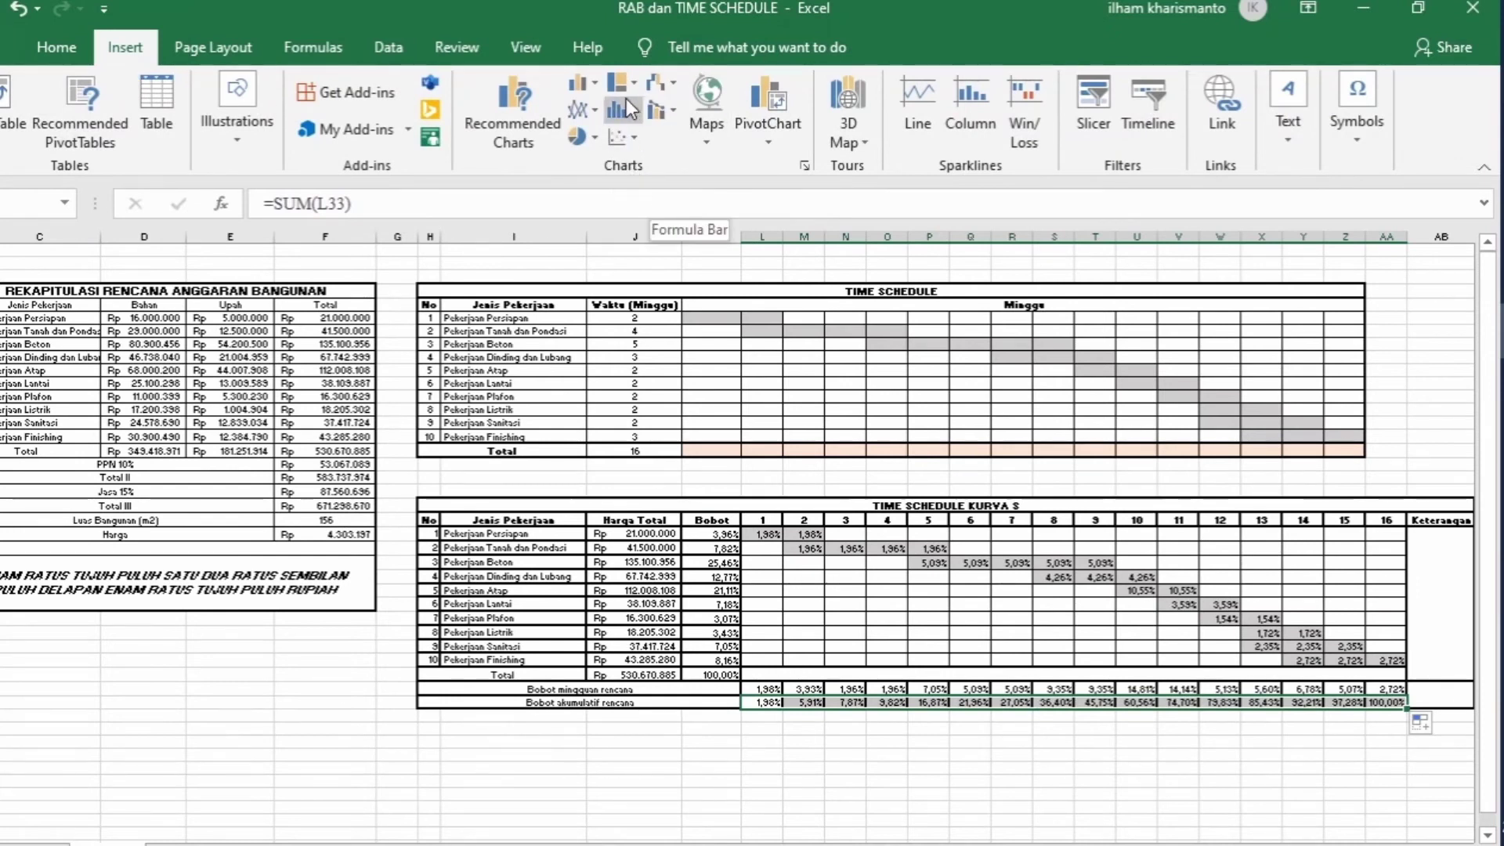
pyautogui.click(596, 106)
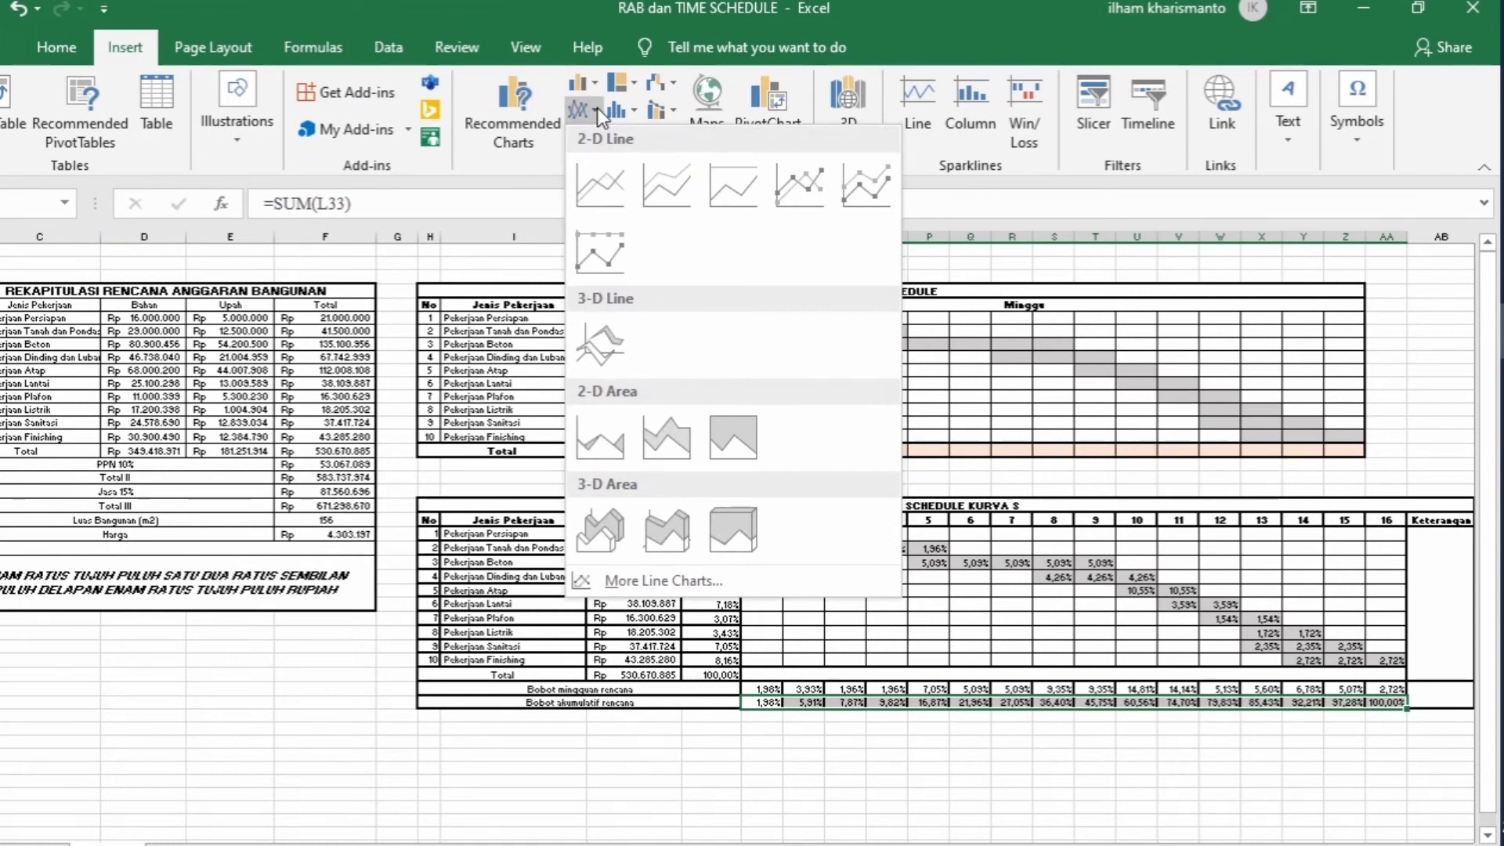
pyautogui.click(612, 212)
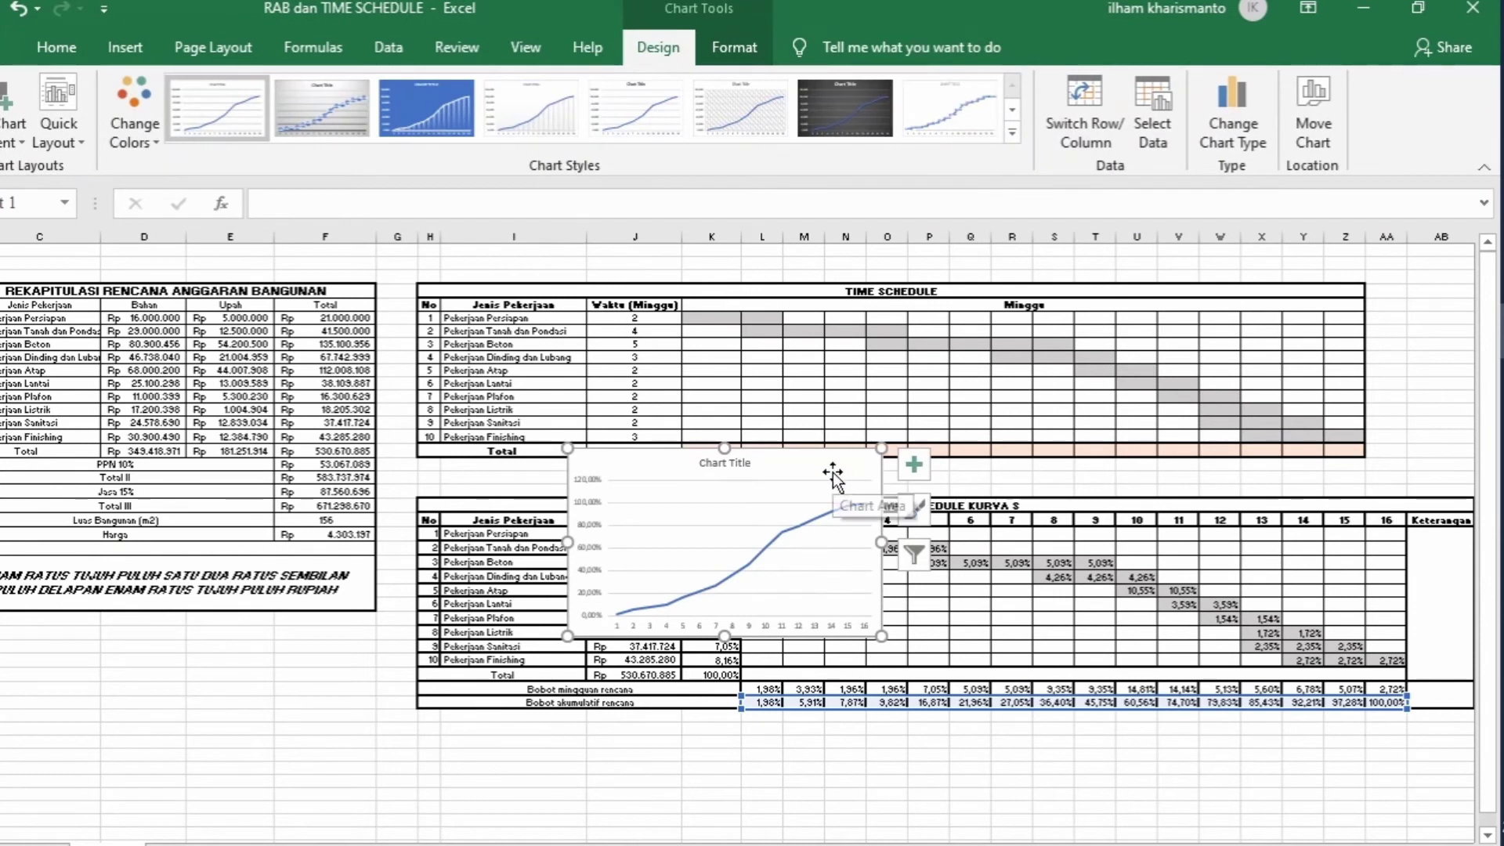
pyautogui.moveTo(832, 471); pyautogui.dragTo(960, 510)
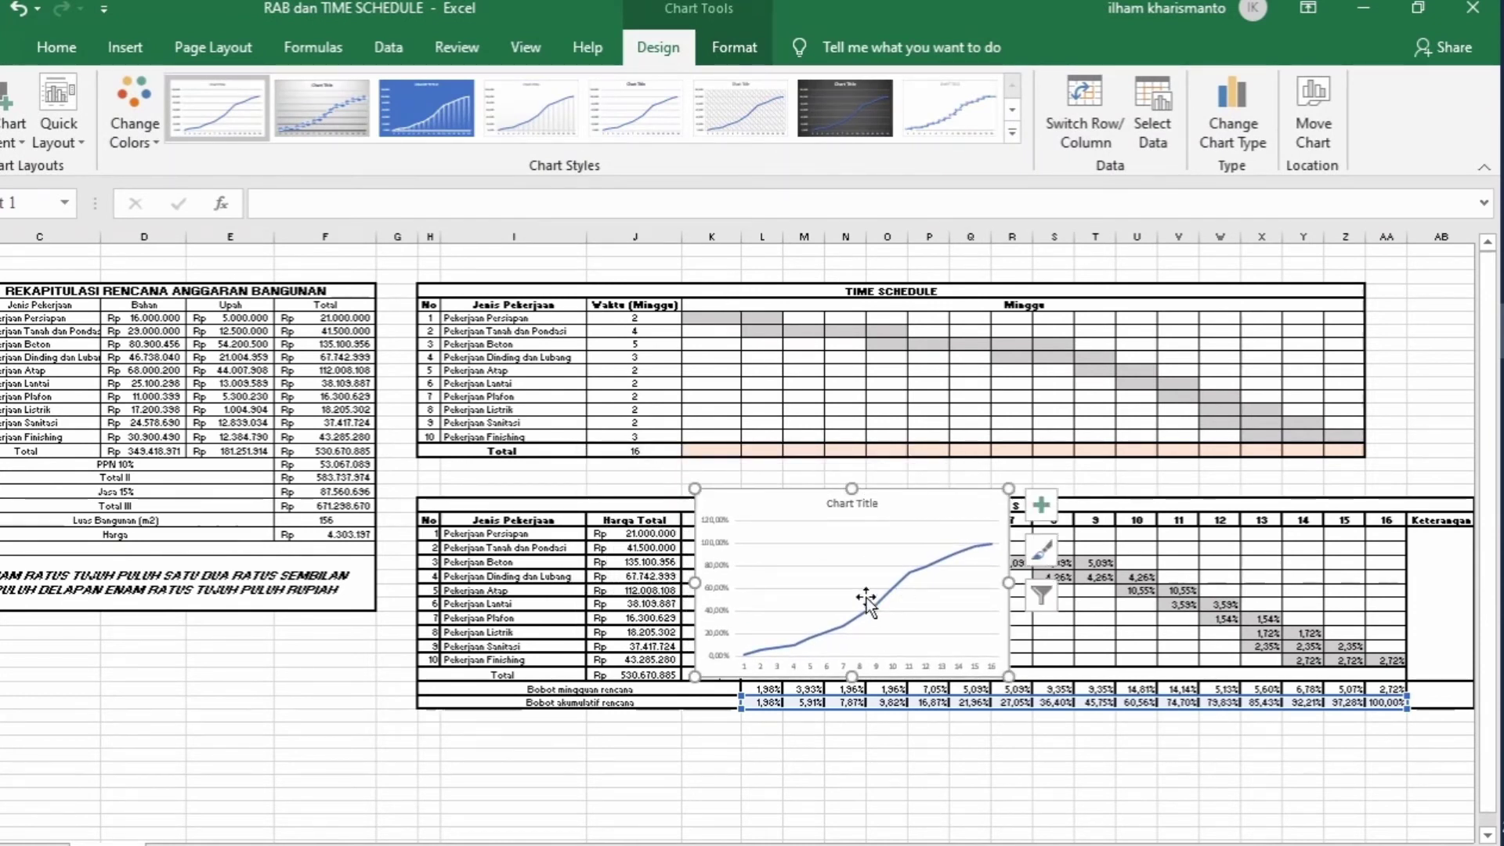
# Step: Delete the title and the horizontal gridlines from the line chart
pyautogui.click(862, 505)
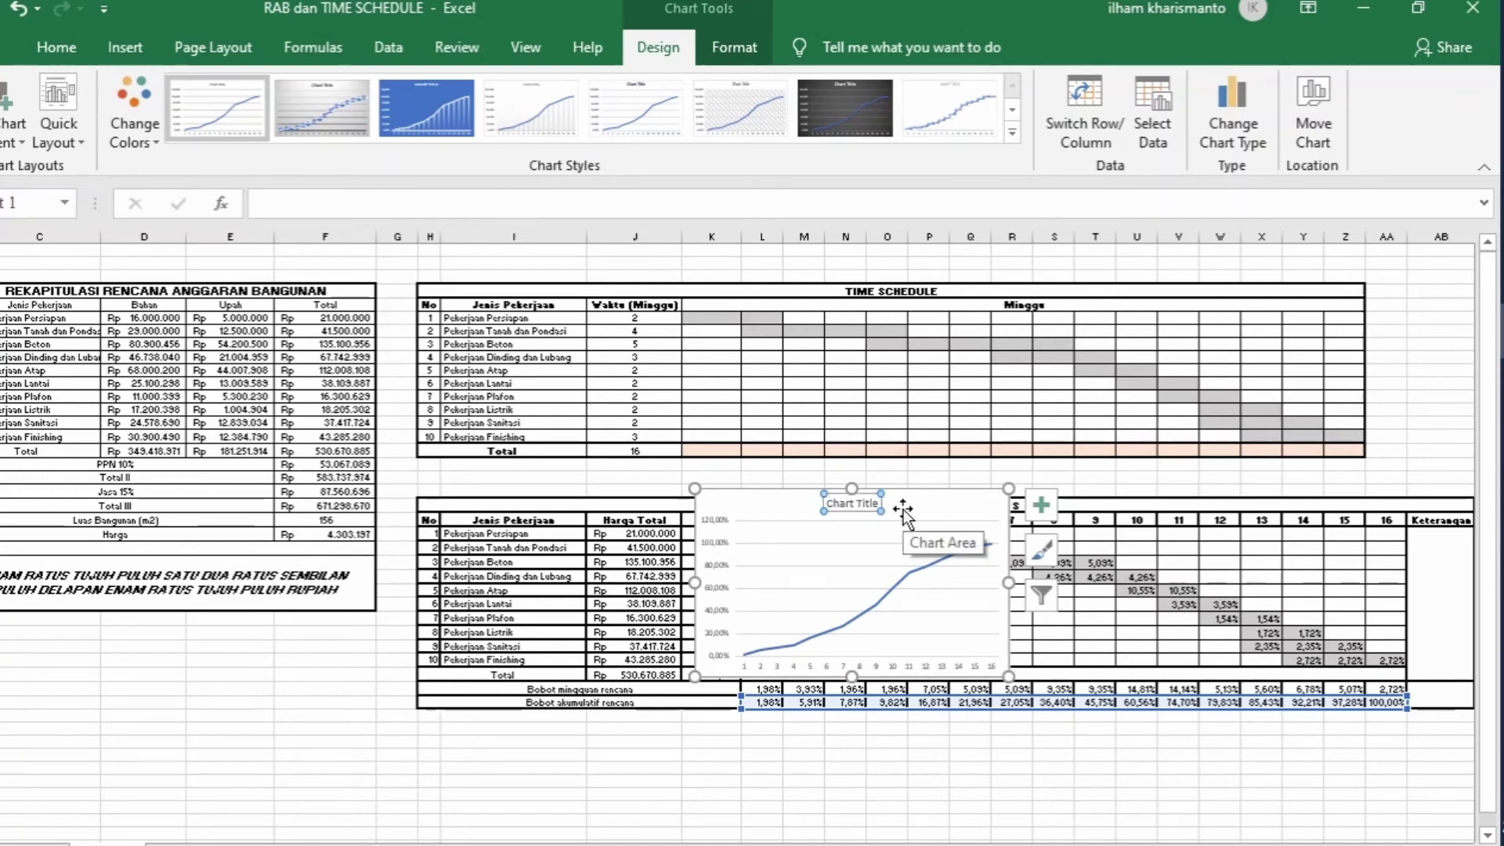
pyautogui.press('Delete')
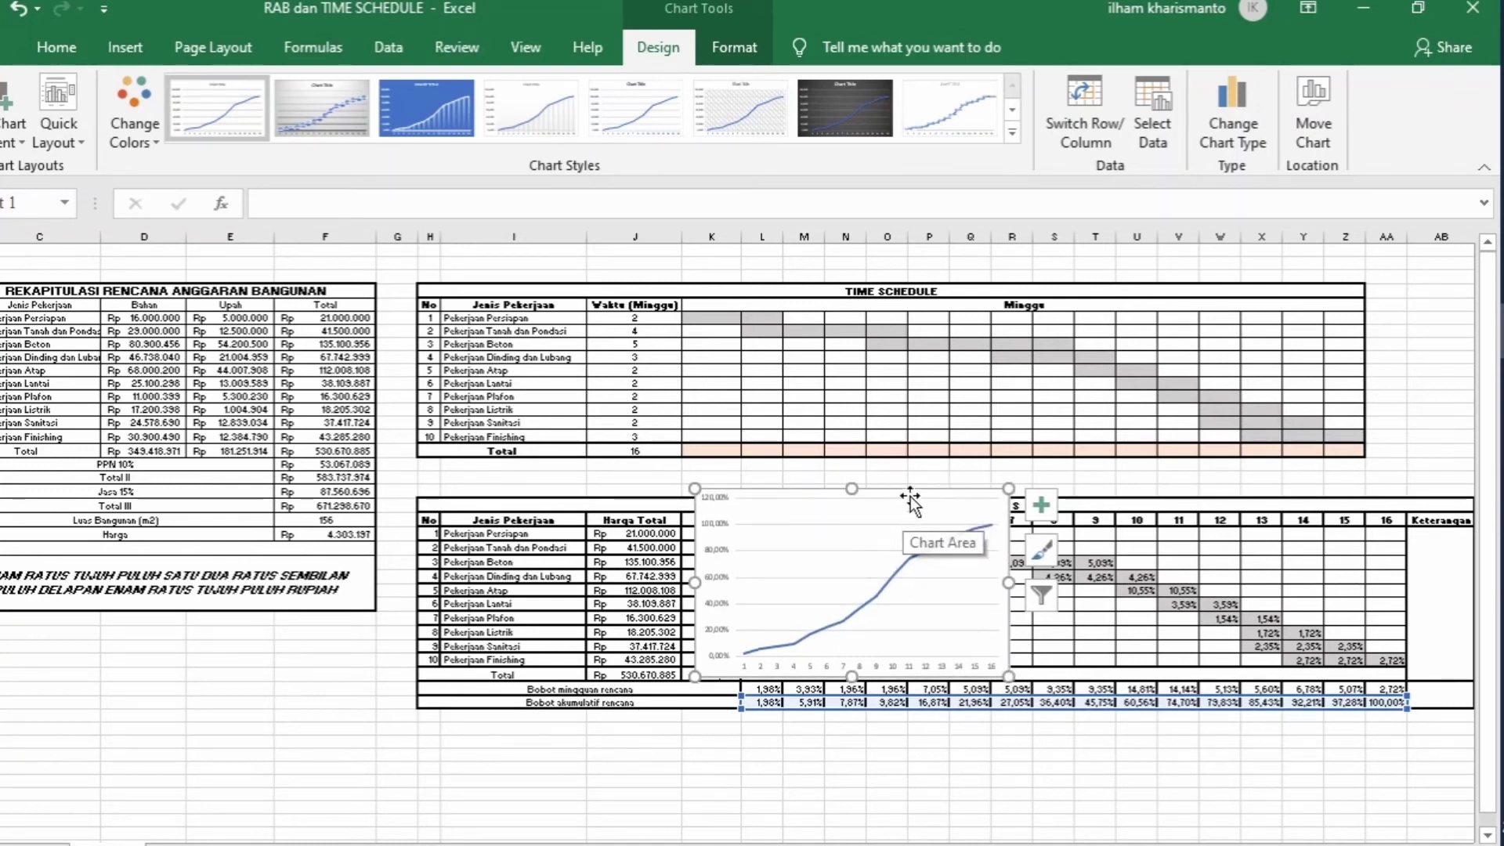
pyautogui.click(787, 578)
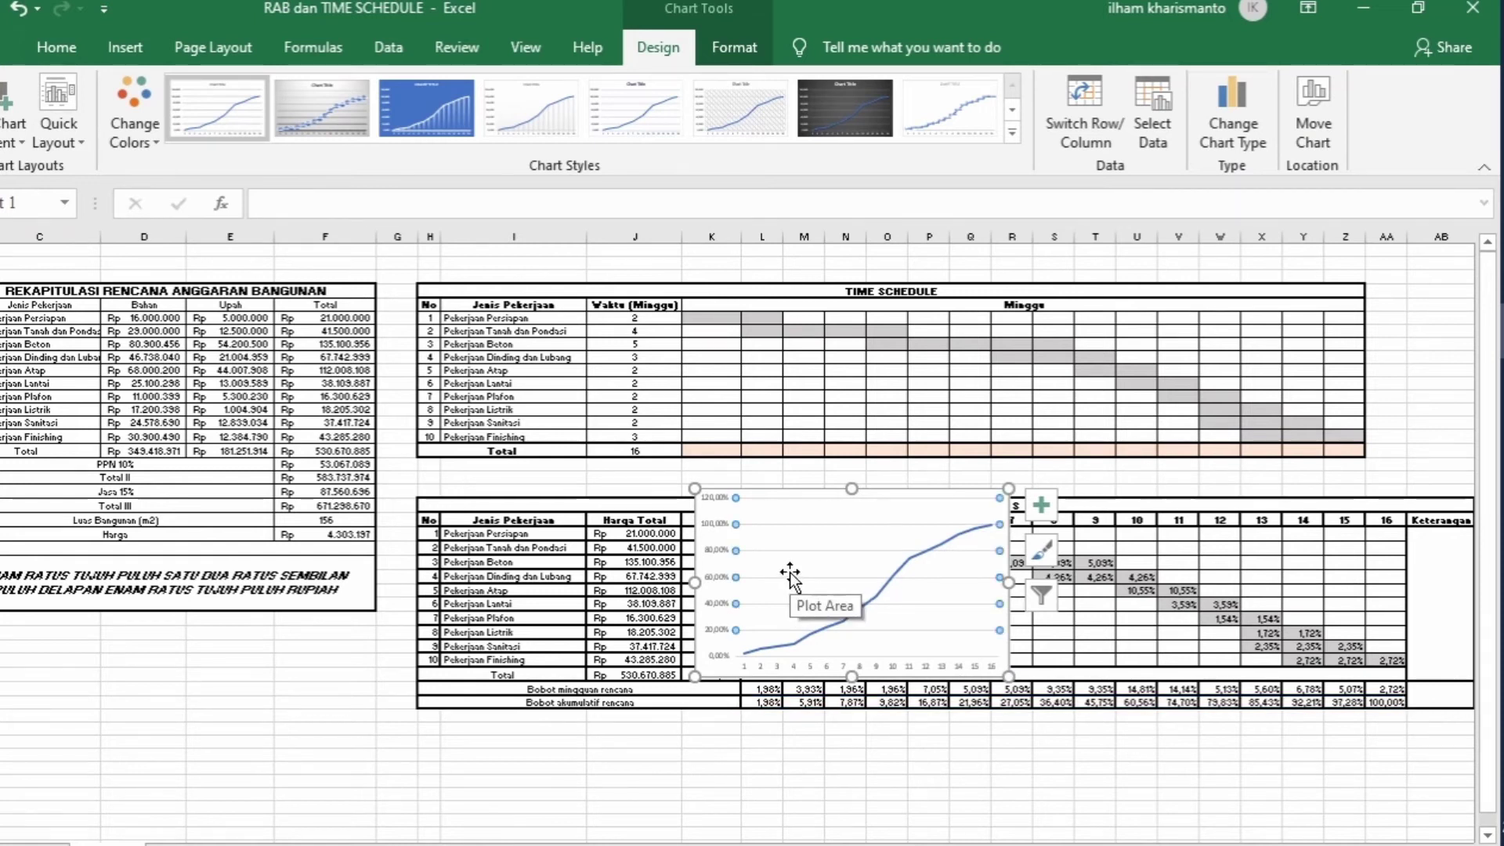
pyautogui.press('Escape')
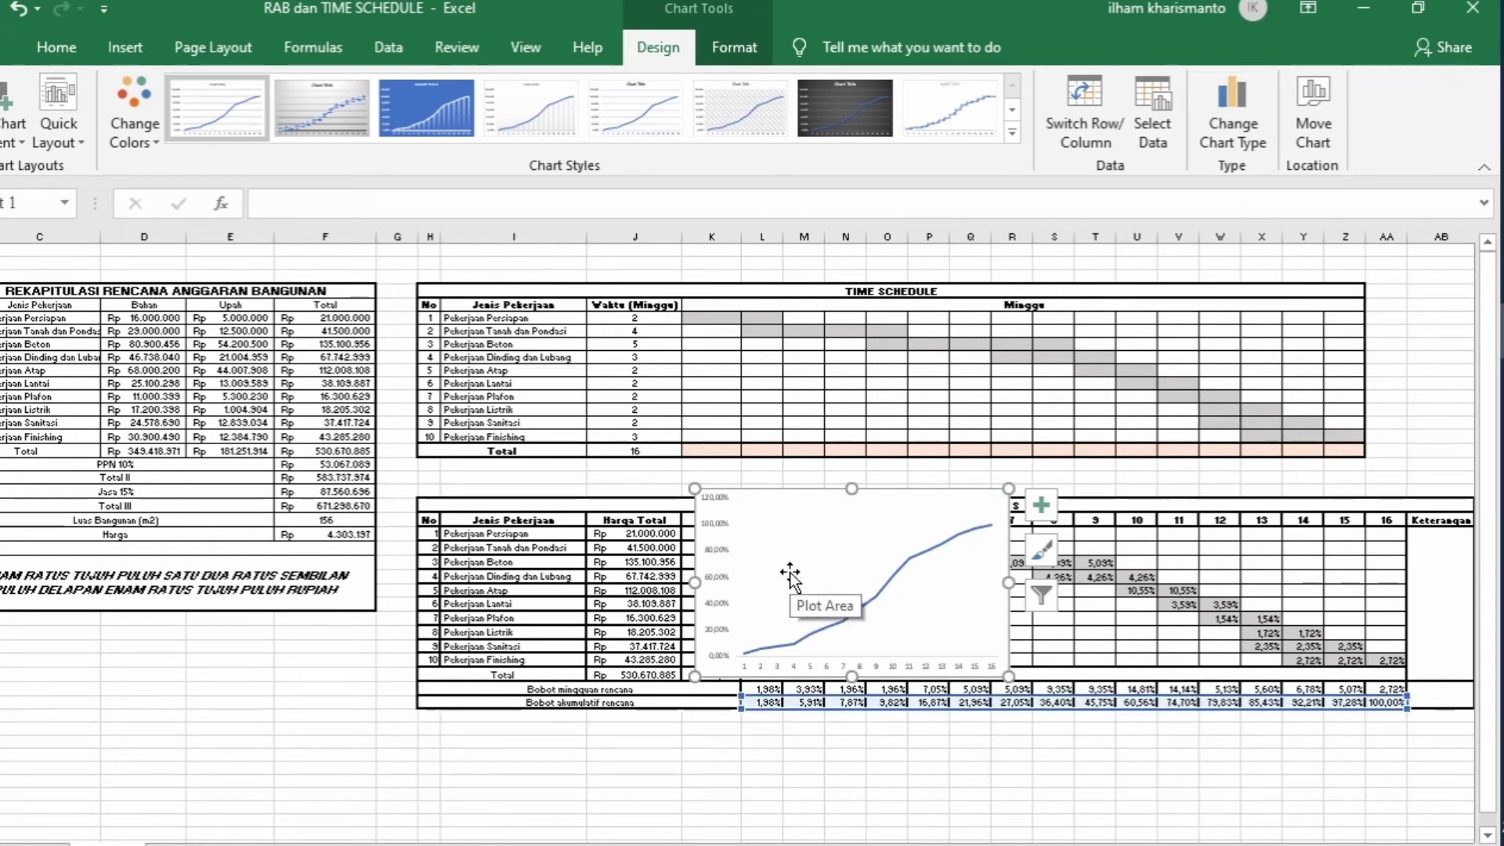
# Step: Delete the horizontal week-number axis from the line chart and set the vertical axis maximum bound to 1,0
pyautogui.click(866, 658)
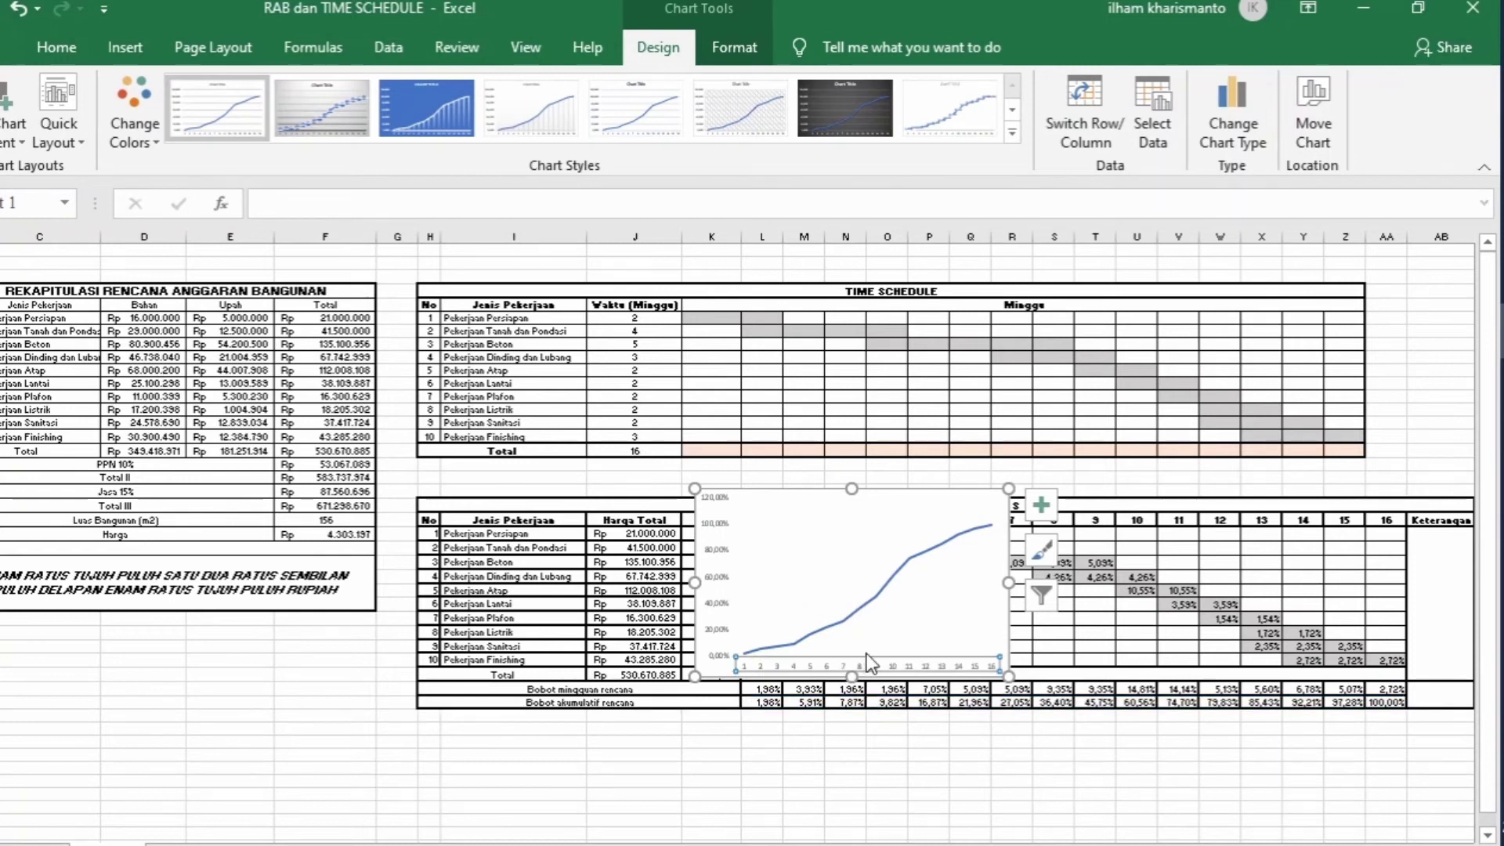
pyautogui.press('Escape')
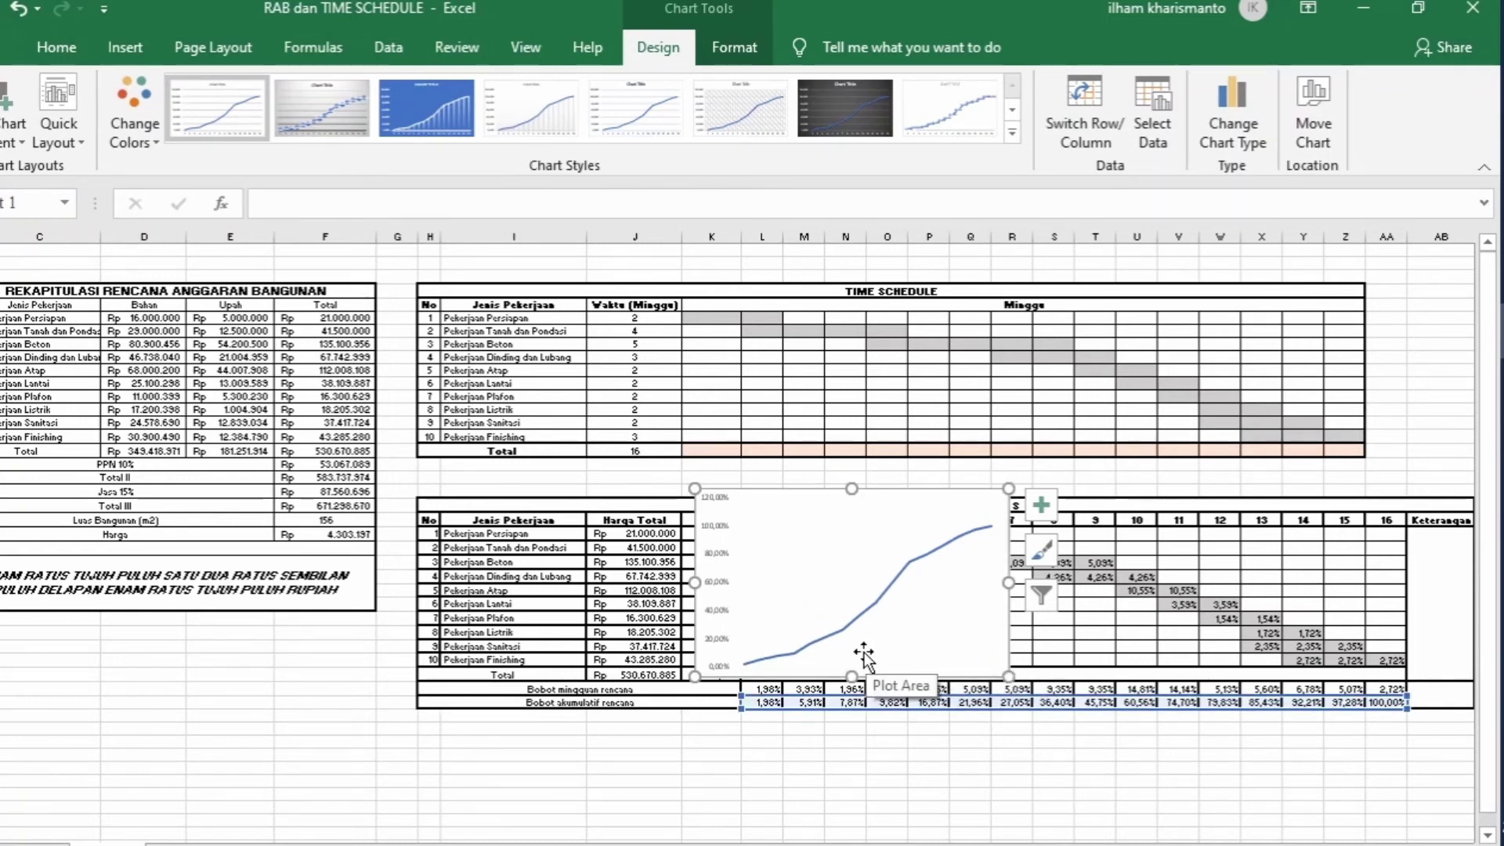
pyautogui.click(718, 586)
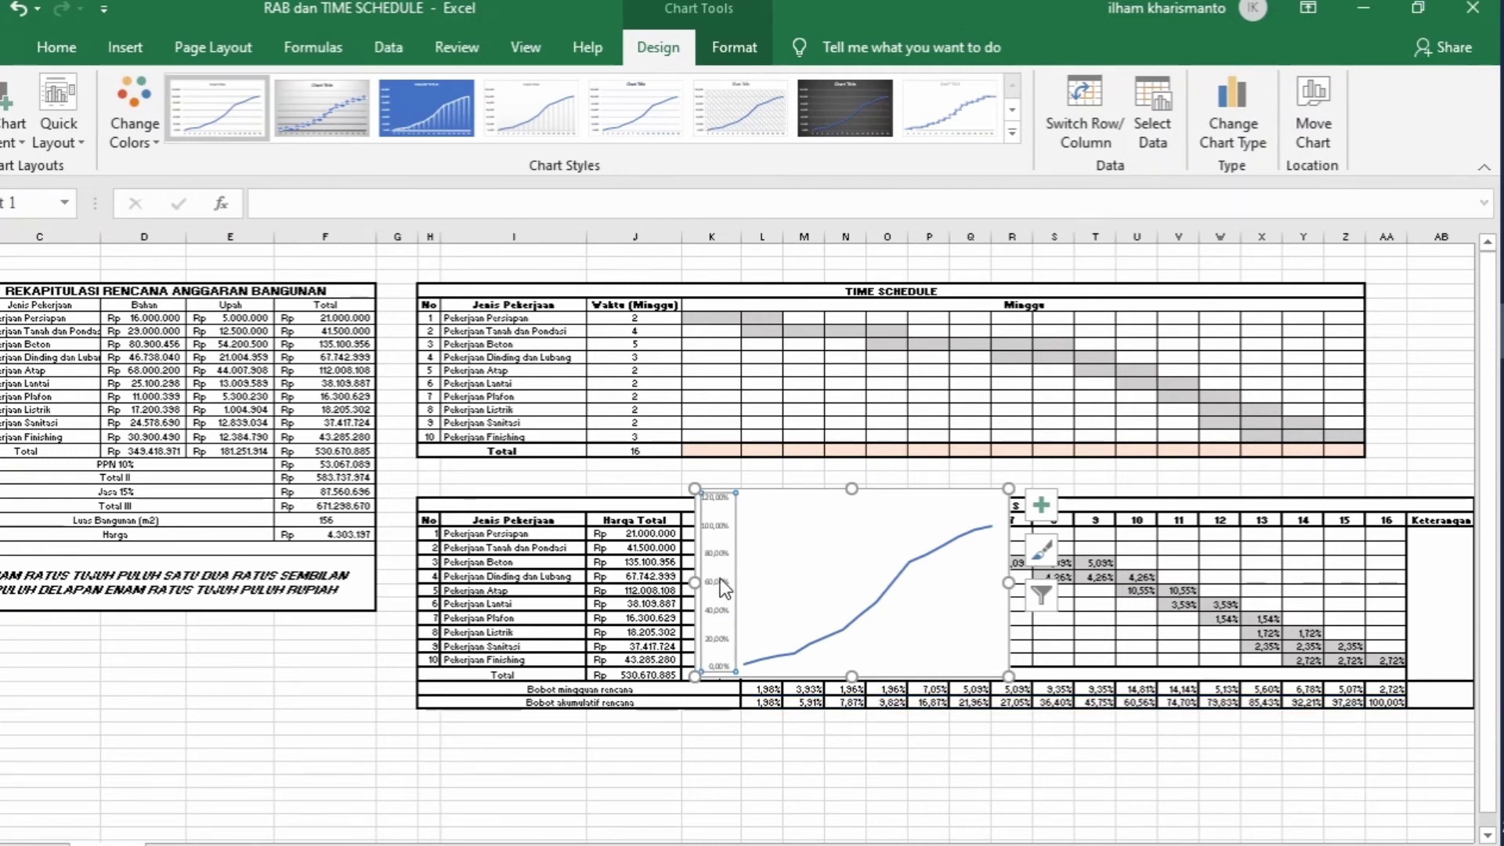
pyautogui.doubleClick(720, 578)
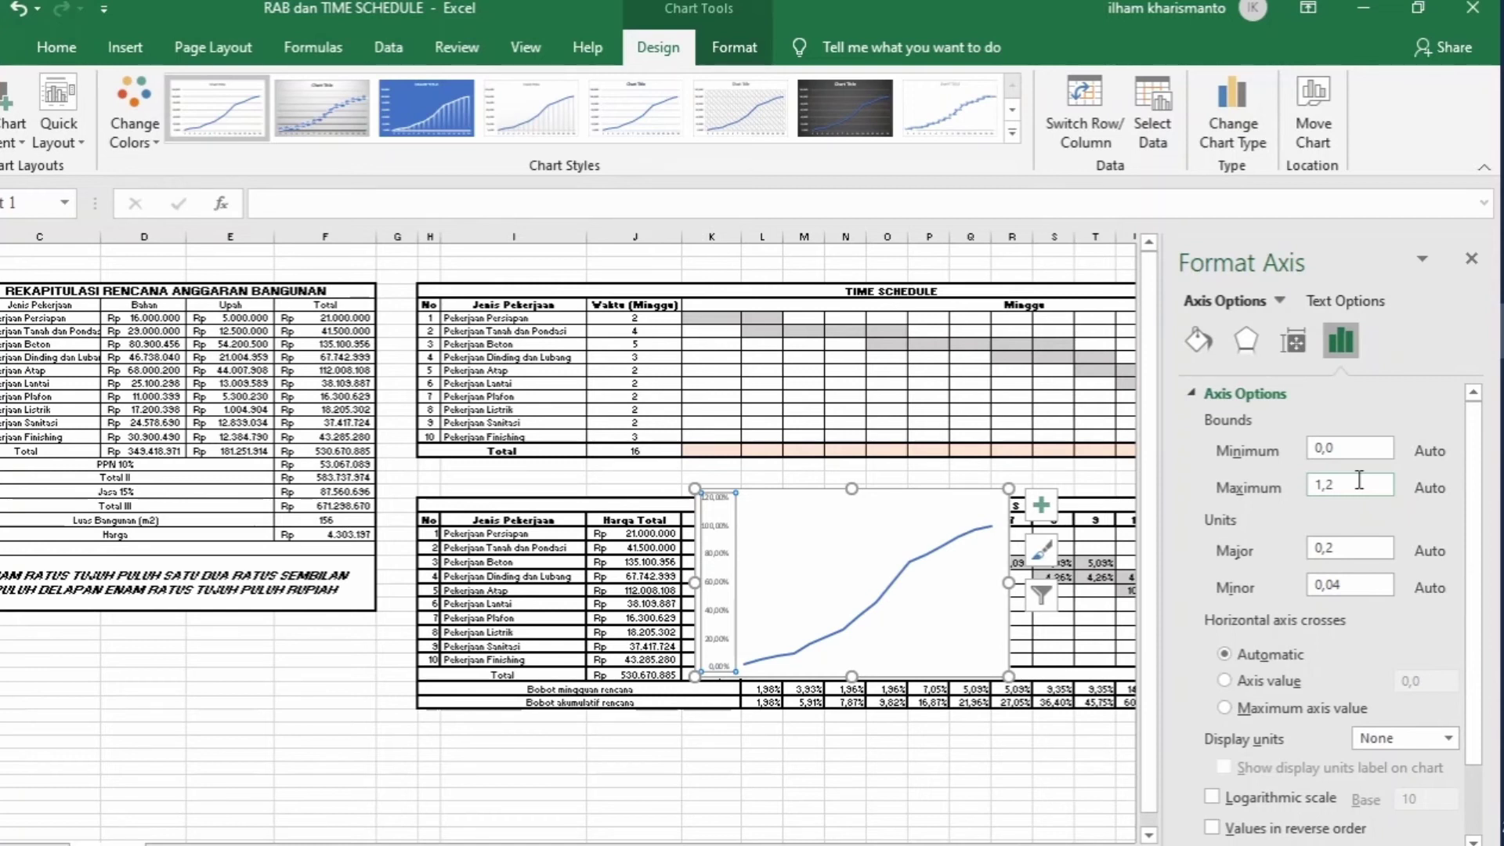
pyautogui.click(1359, 480)
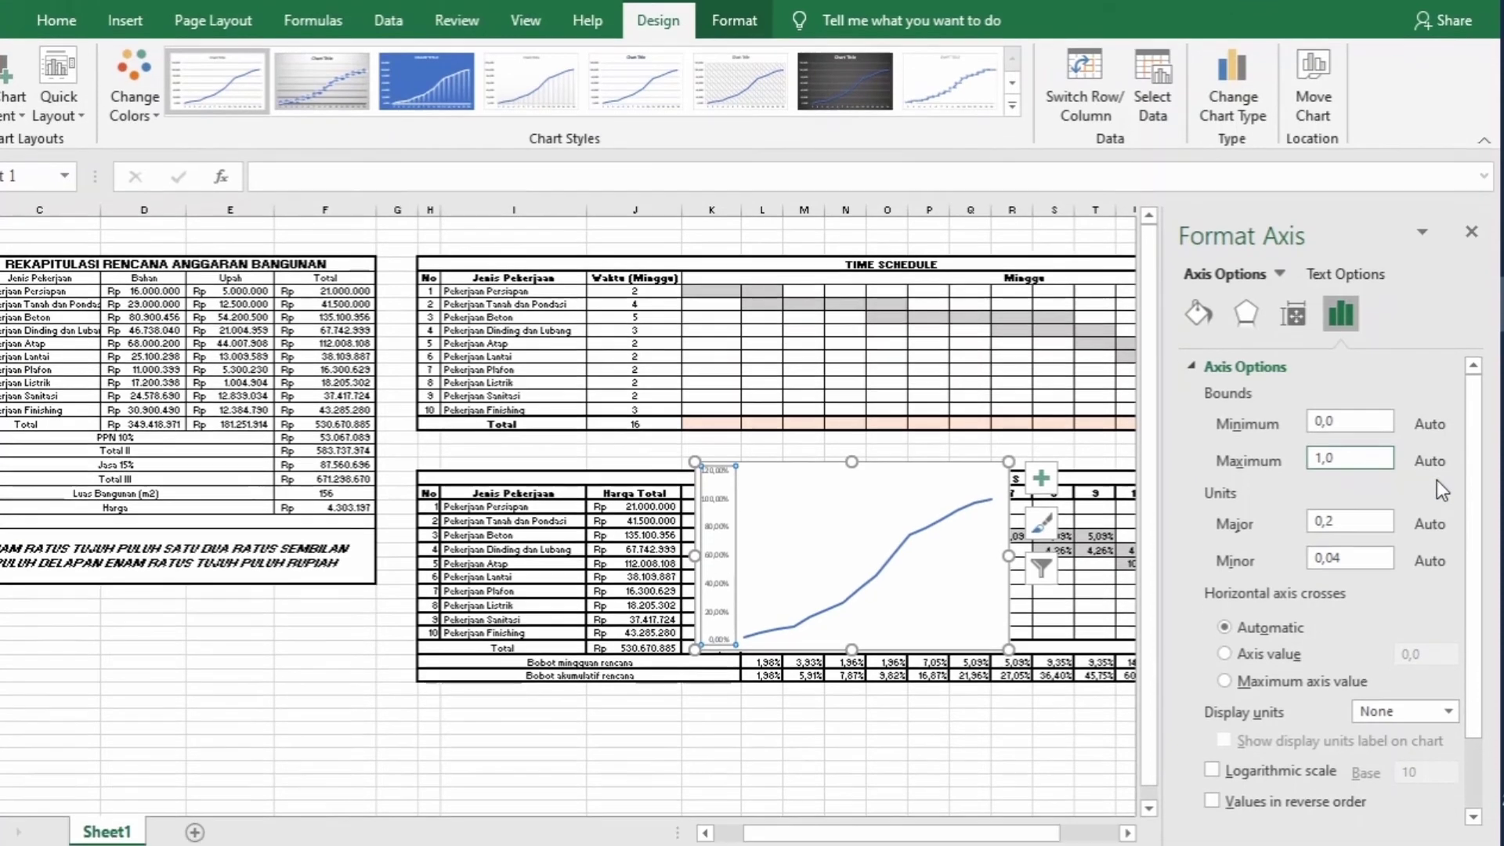
pyautogui.scroll(-3, 1437, 494)
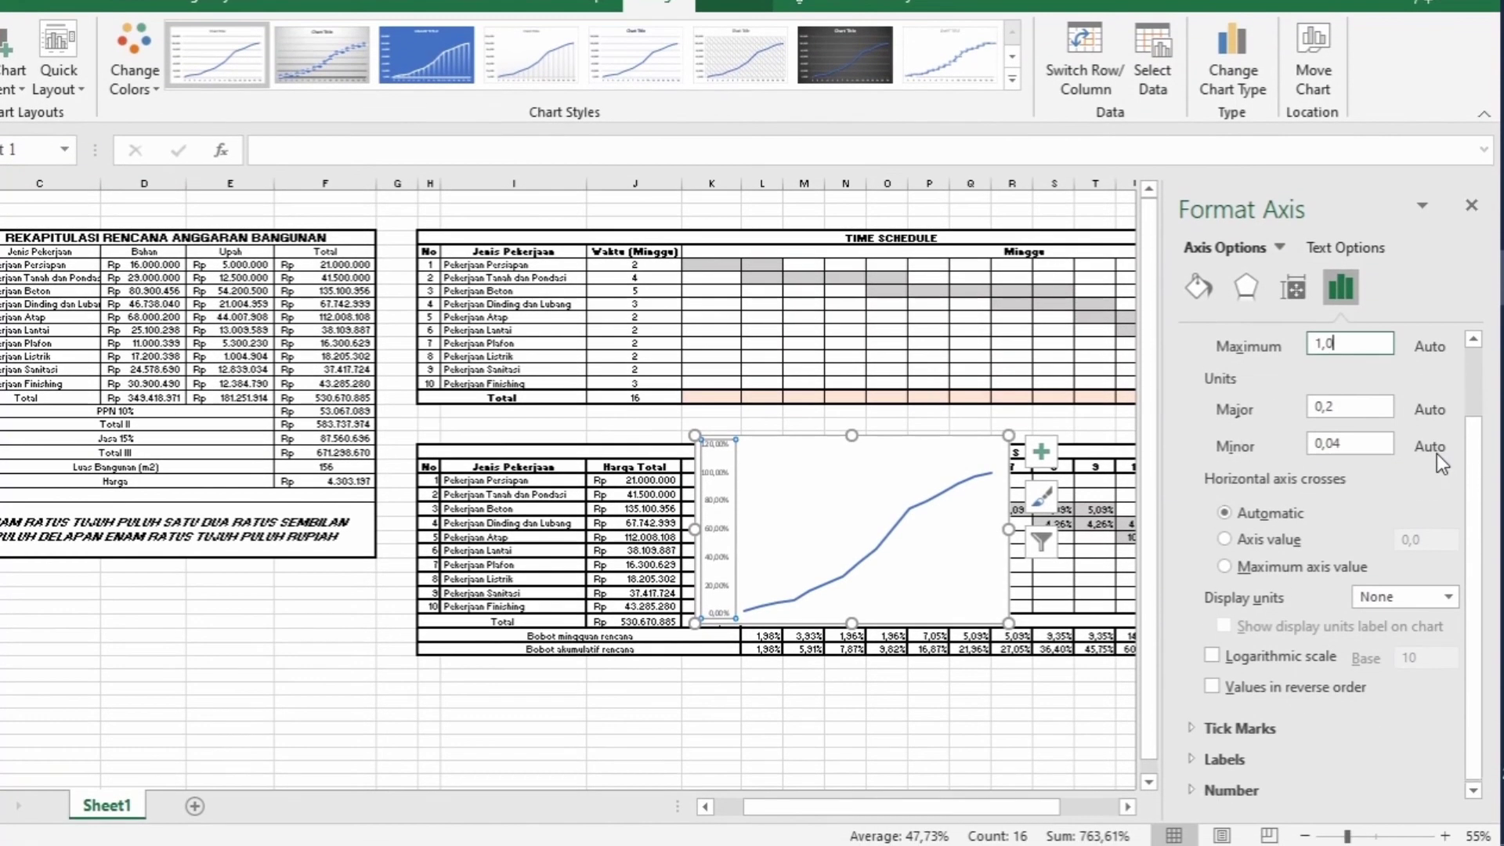
# Step: Set the vertical axis label position to High and close the axis formatting
pyautogui.click(1196, 761)
pyautogui.scroll(-1, 1417, 675)
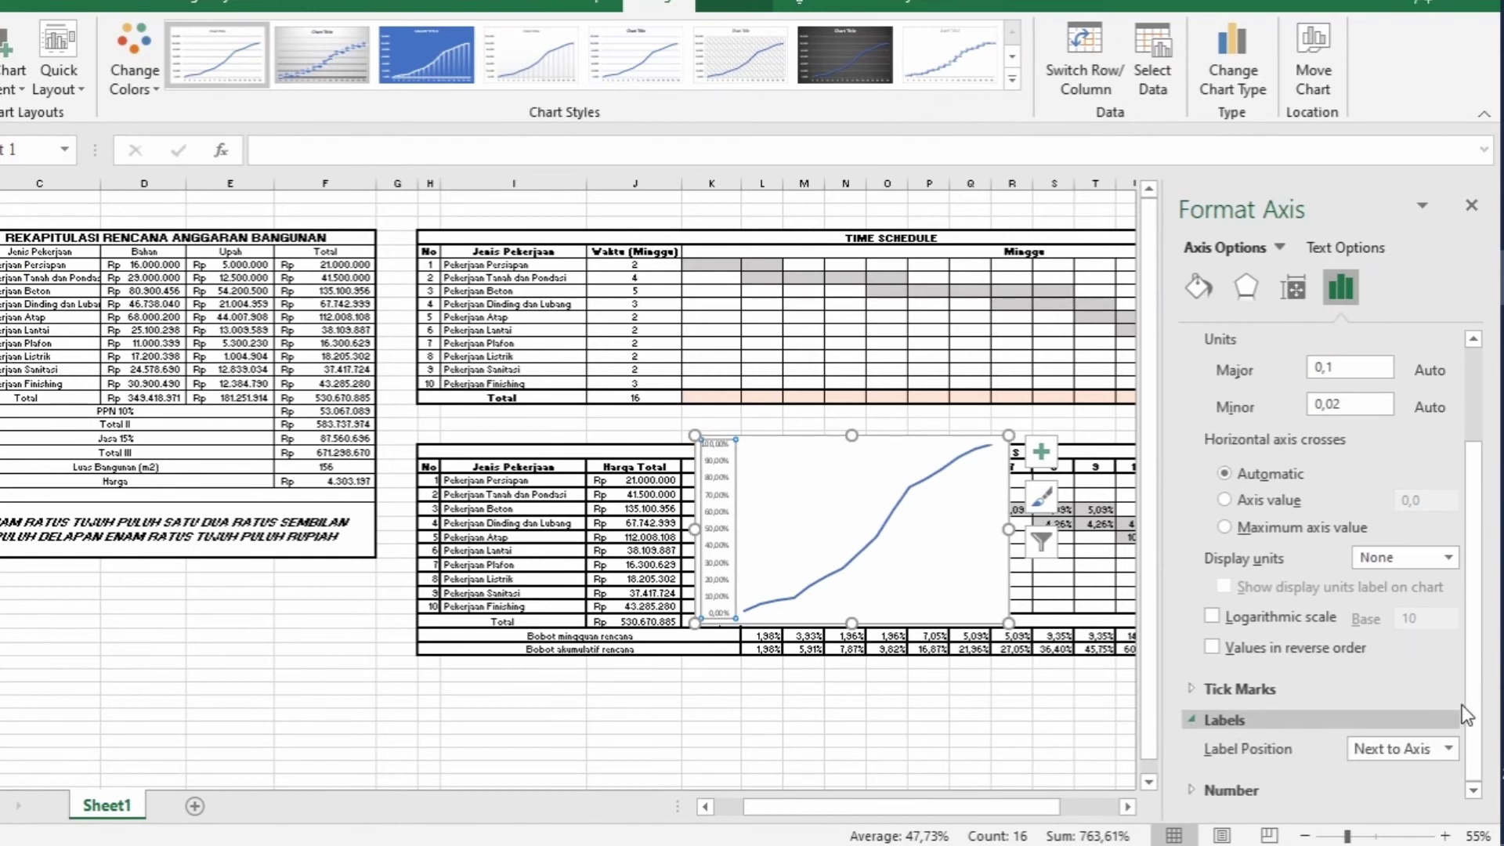
pyautogui.click(1451, 749)
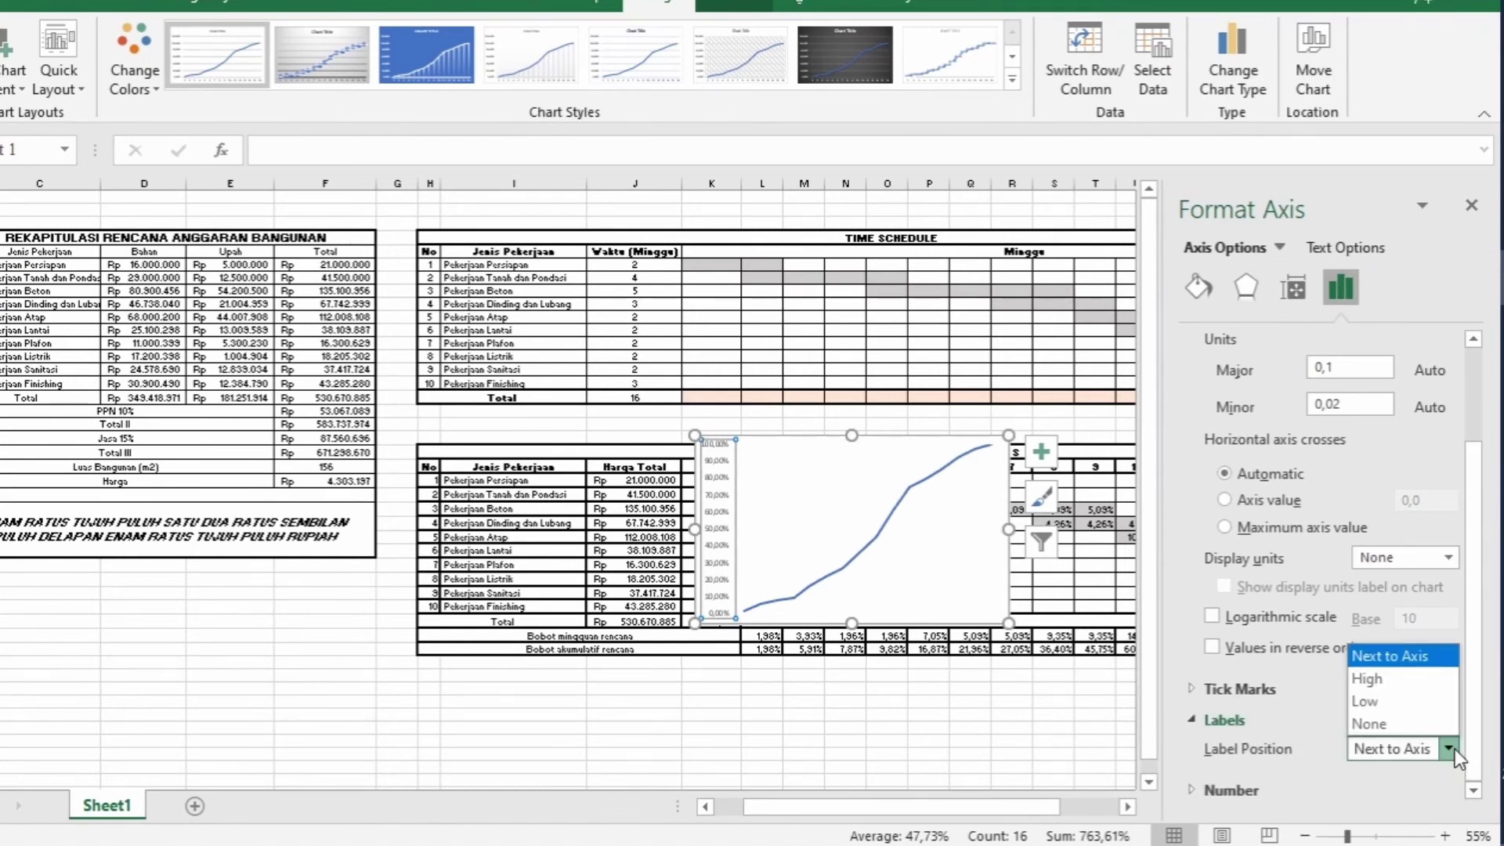
pyautogui.click(1431, 689)
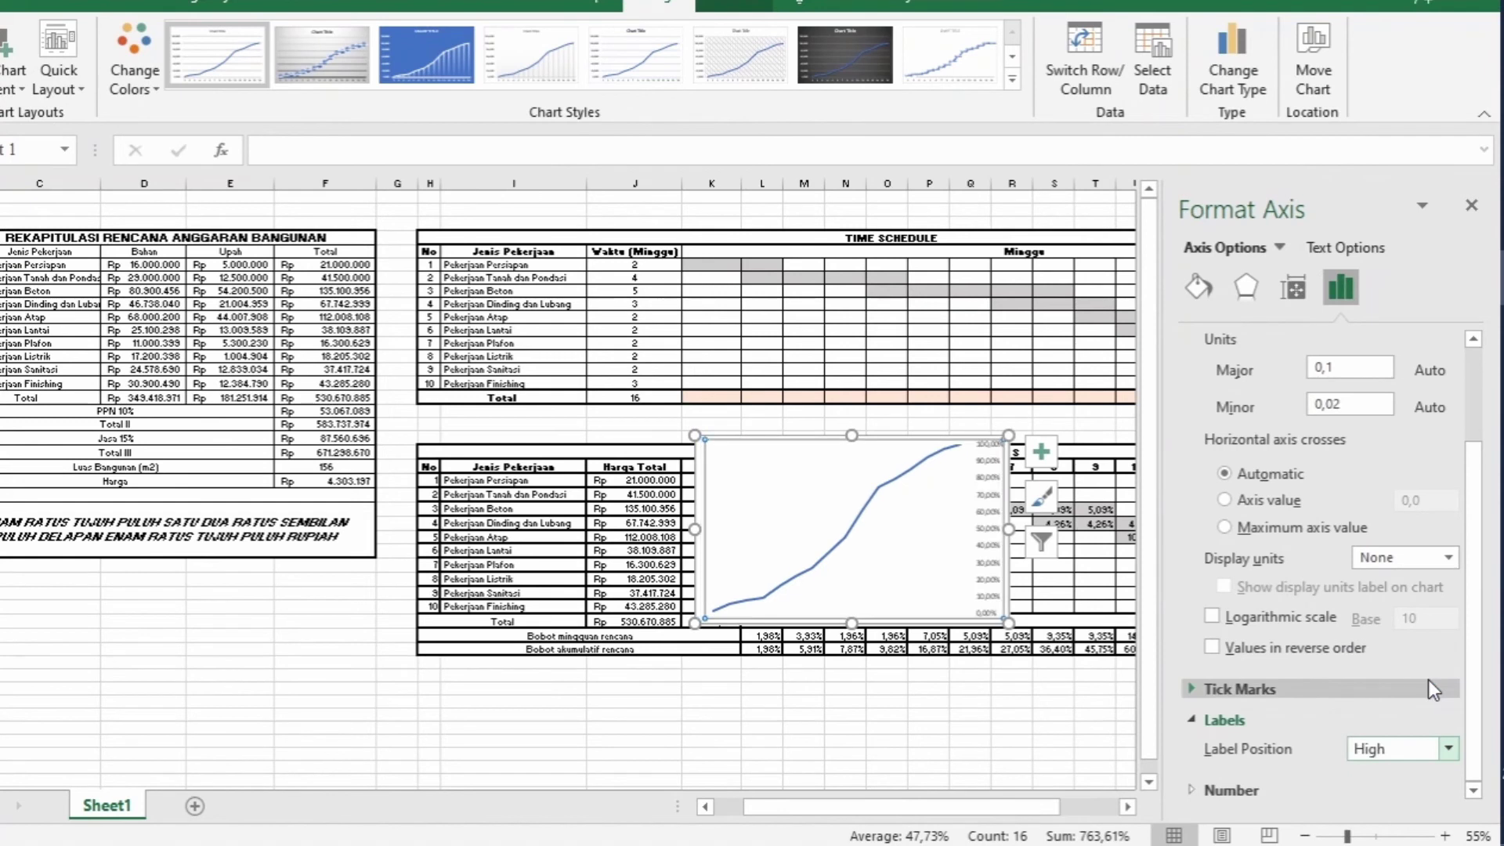
pyautogui.click(1472, 206)
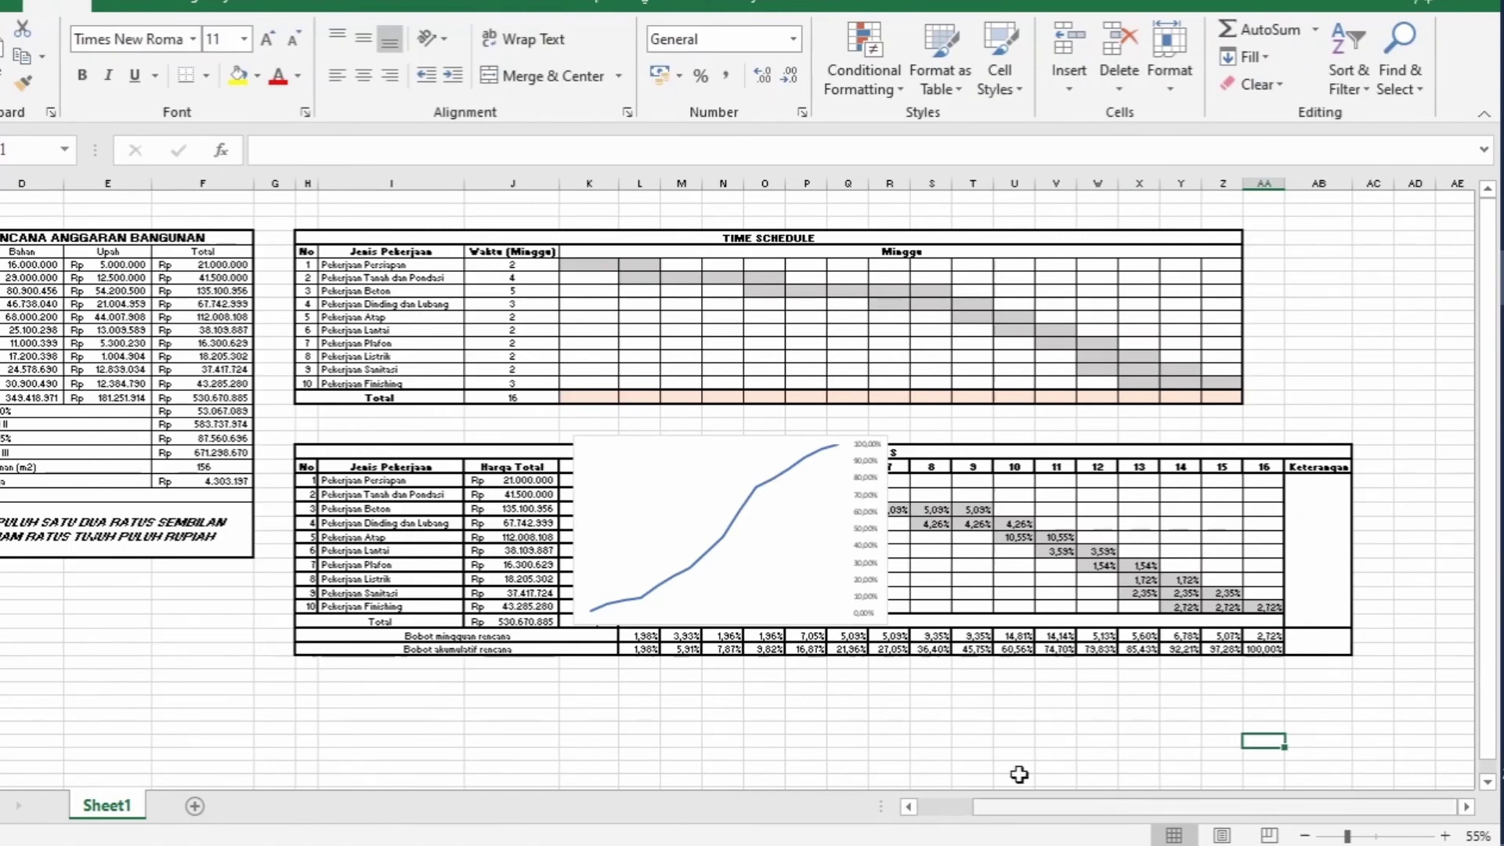
pyautogui.click(1014, 740)
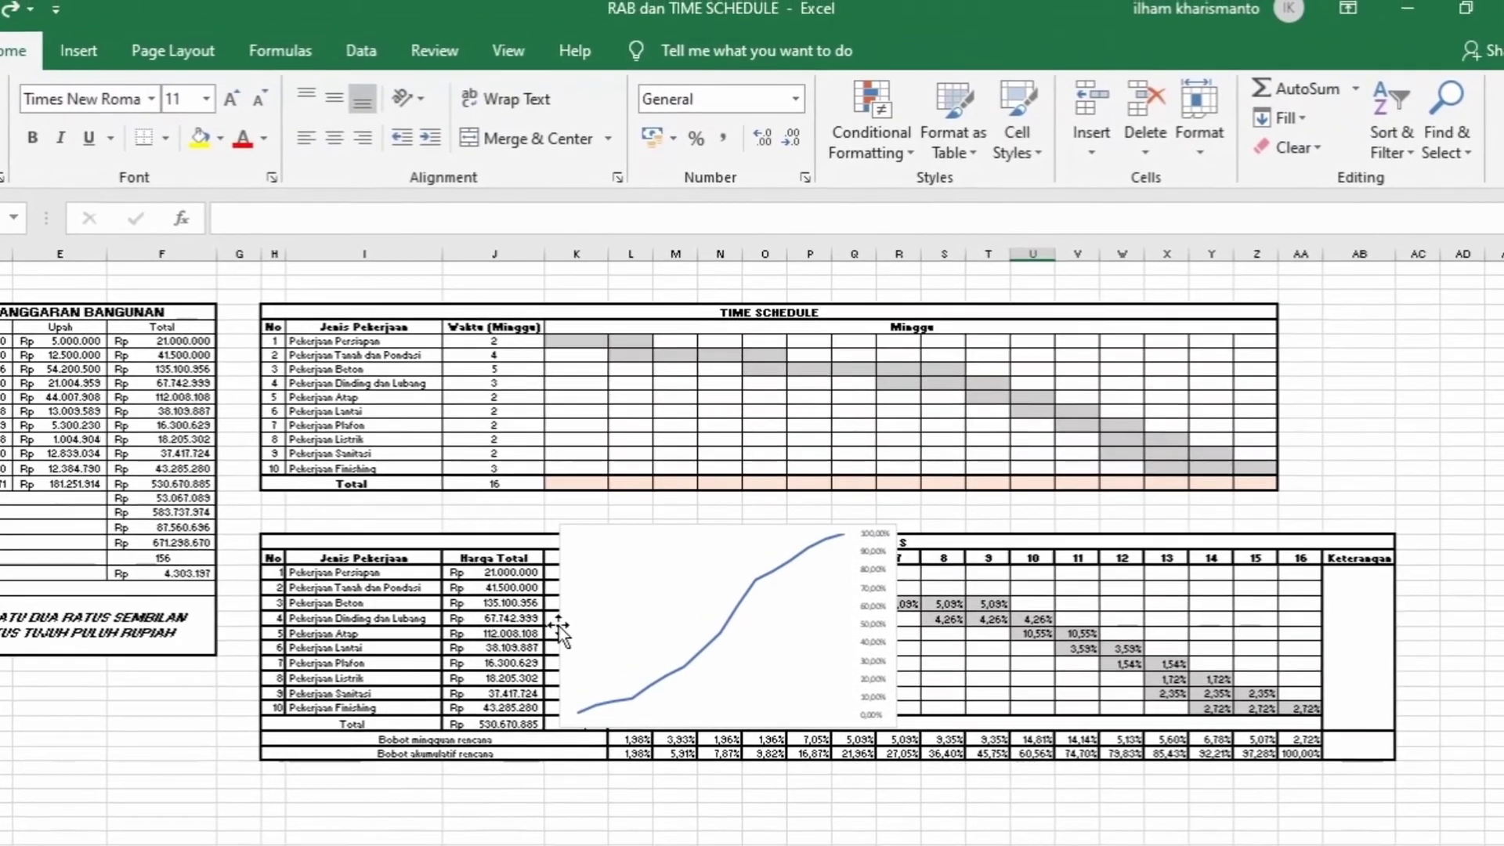
# Step: Set the line chart's shape fill to No Fill
pyautogui.click(571, 550)
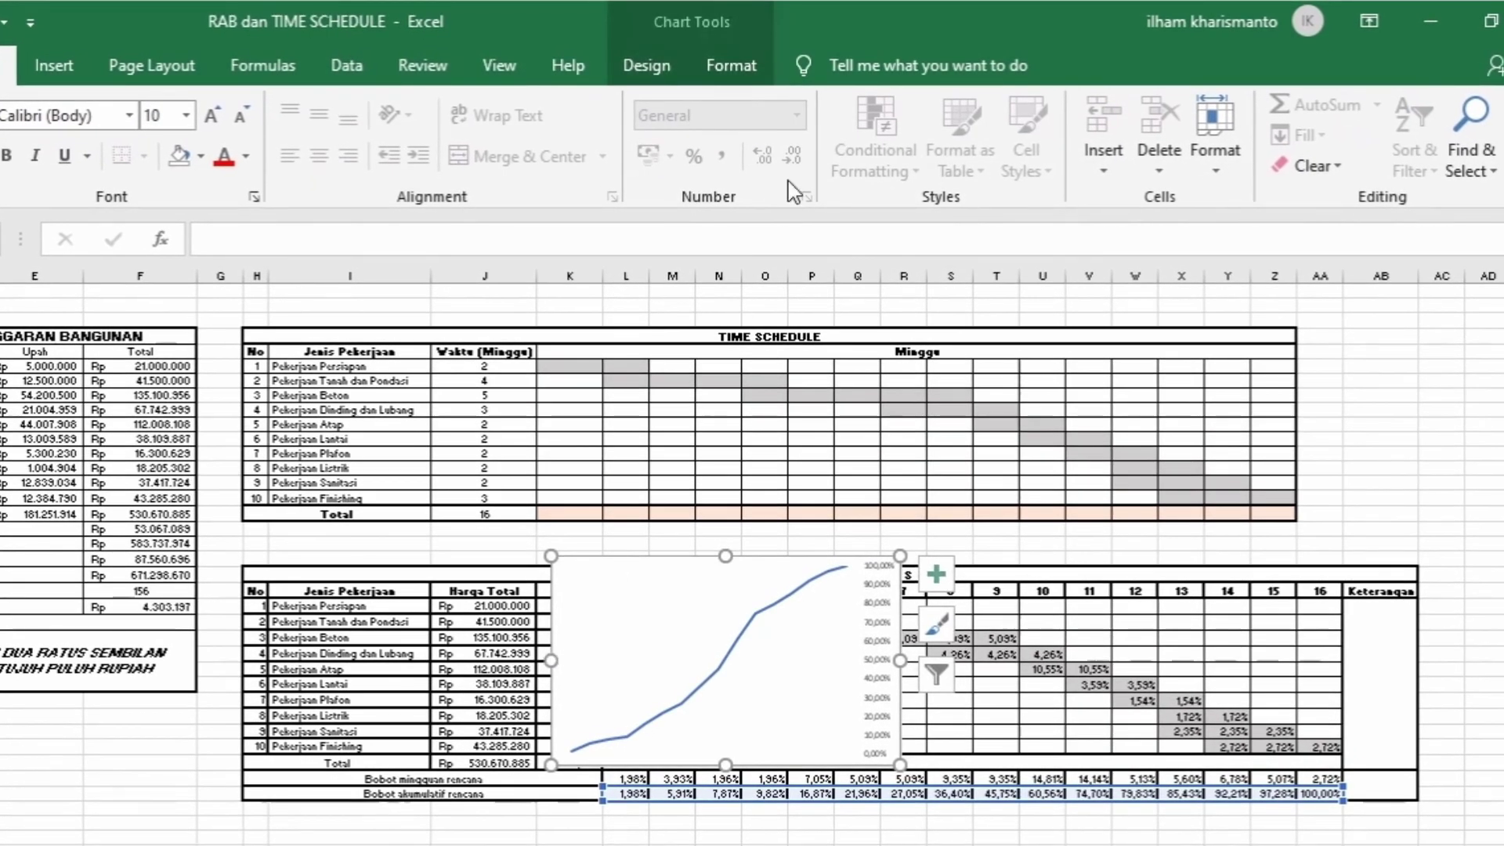
pyautogui.click(730, 65)
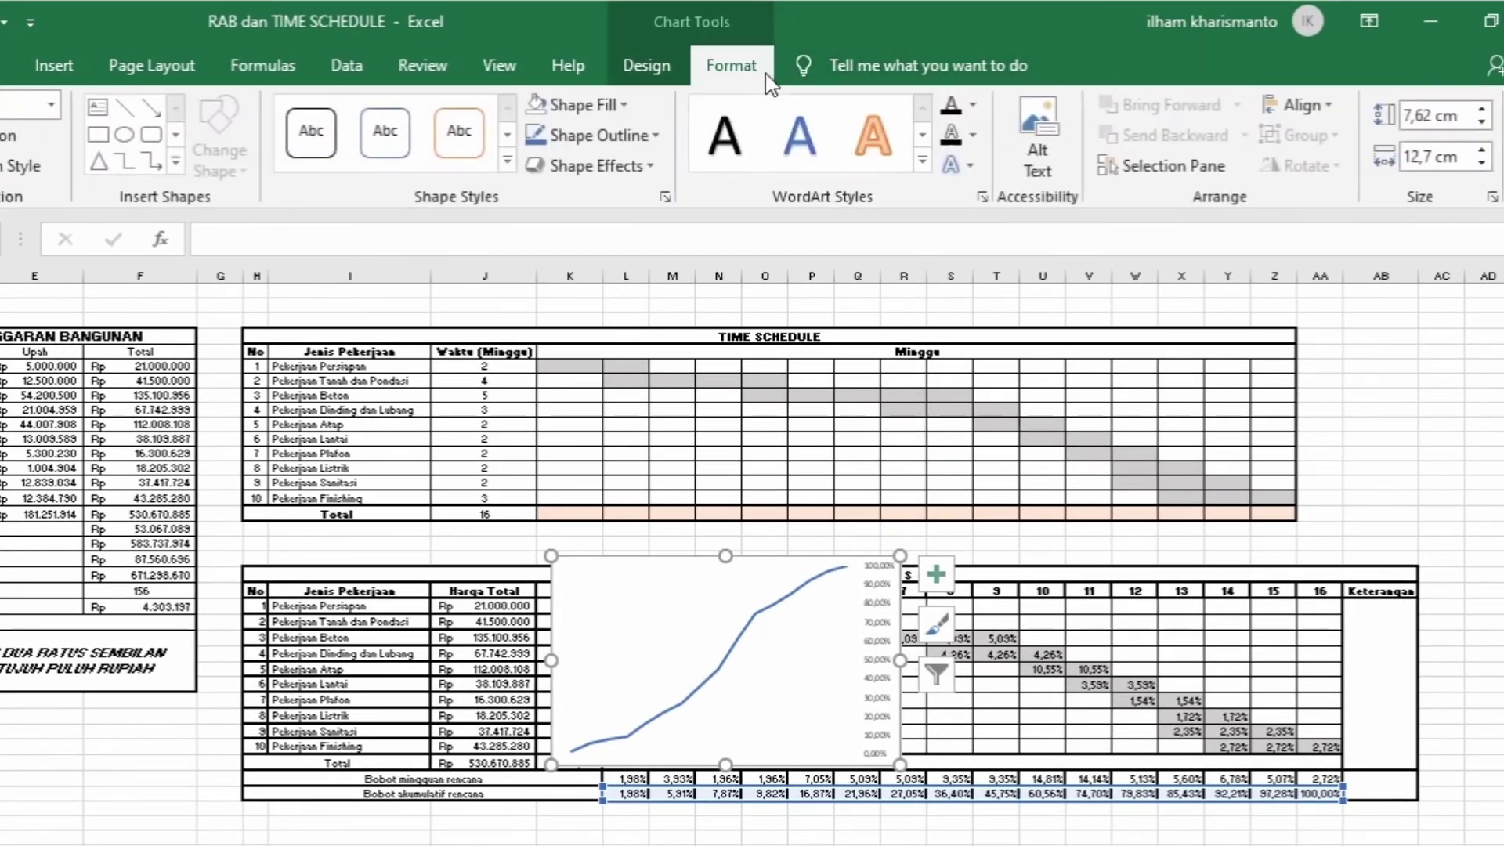
pyautogui.click(625, 106)
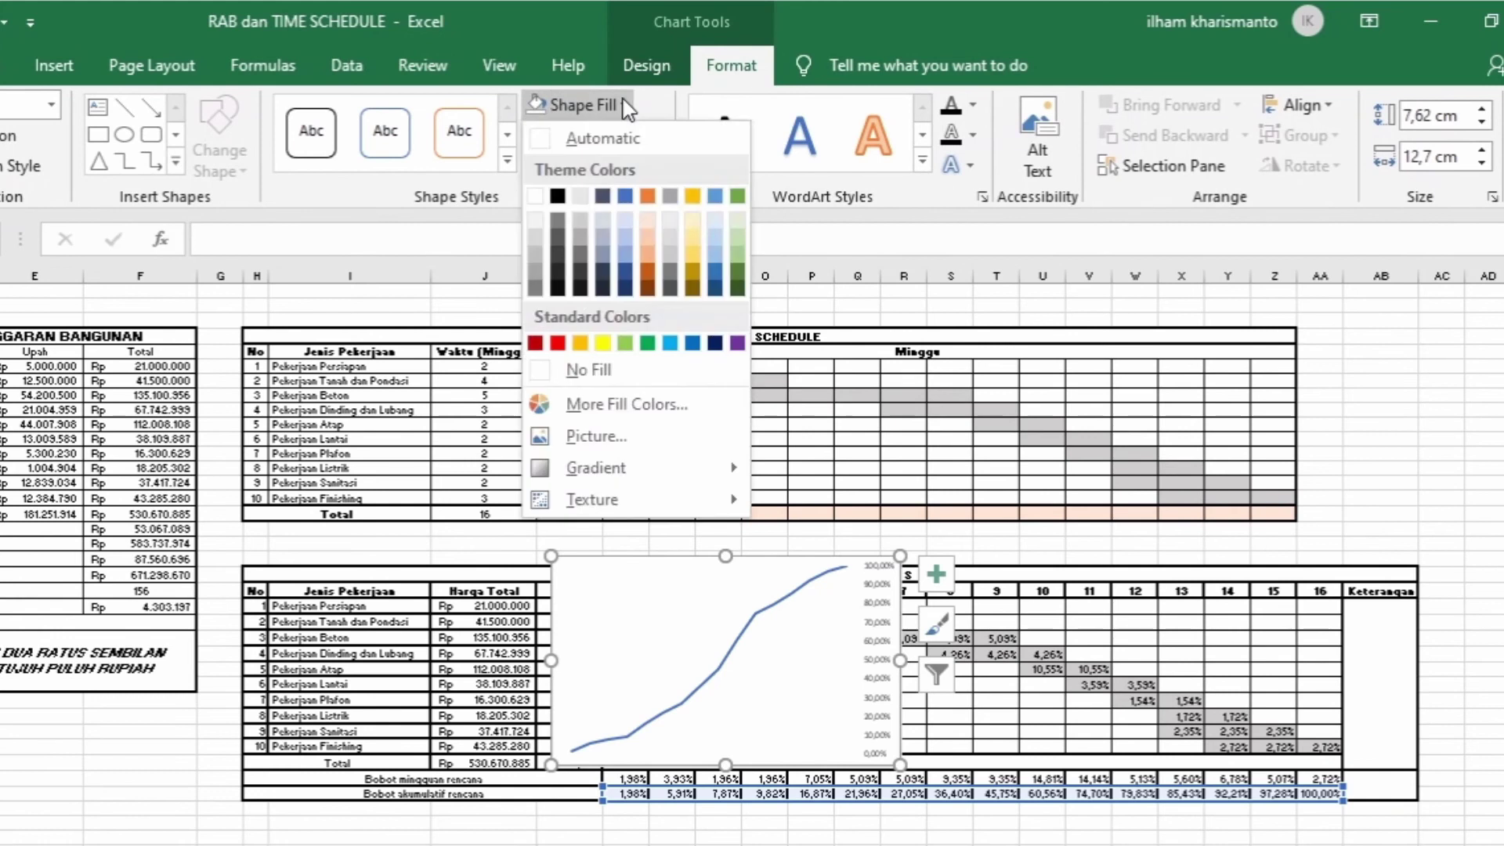
pyautogui.click(729, 379)
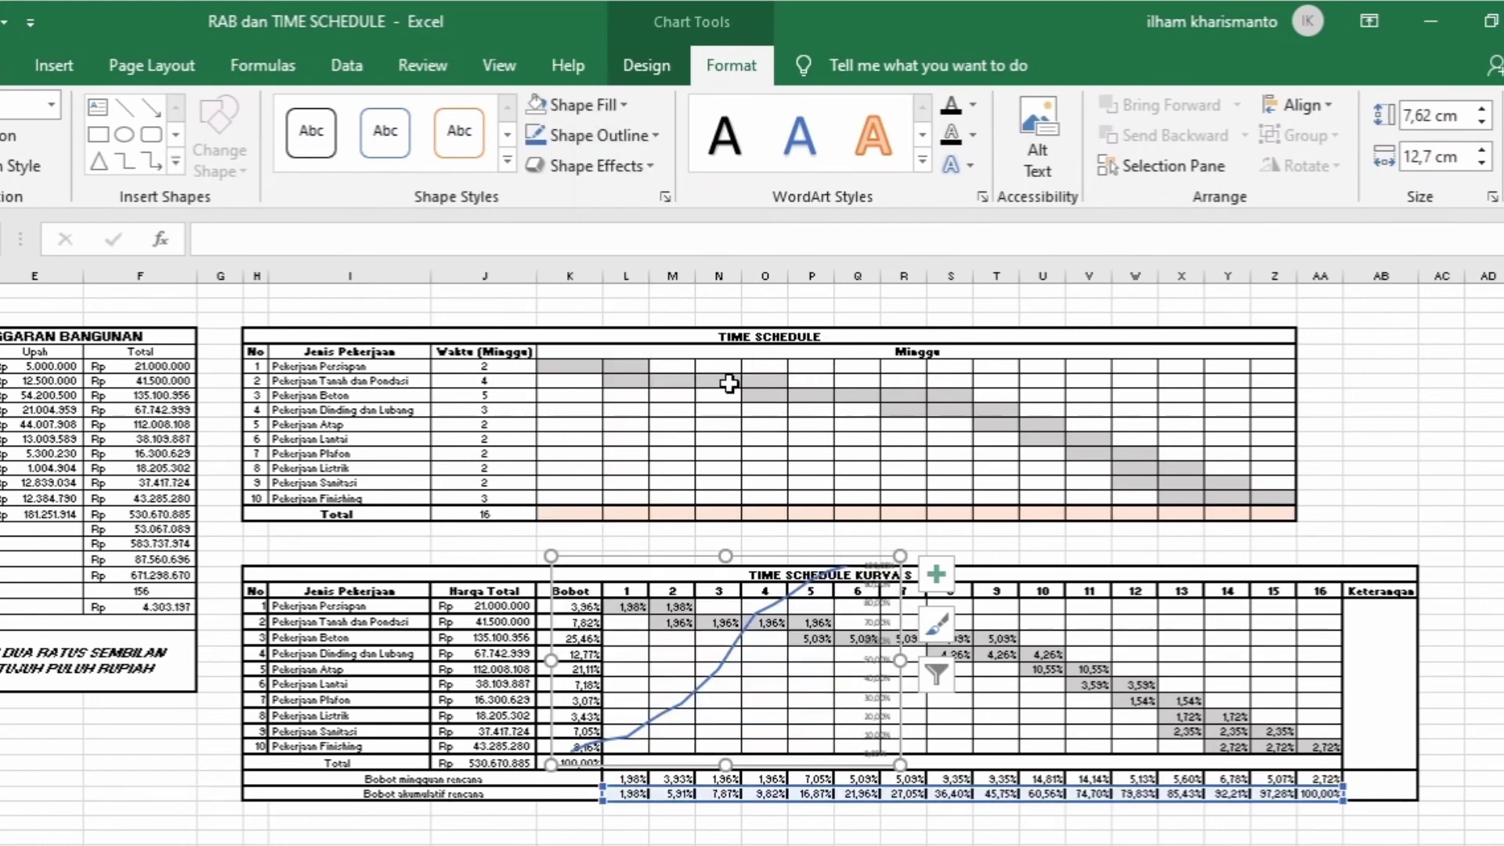
pyautogui.click(1182, 843)
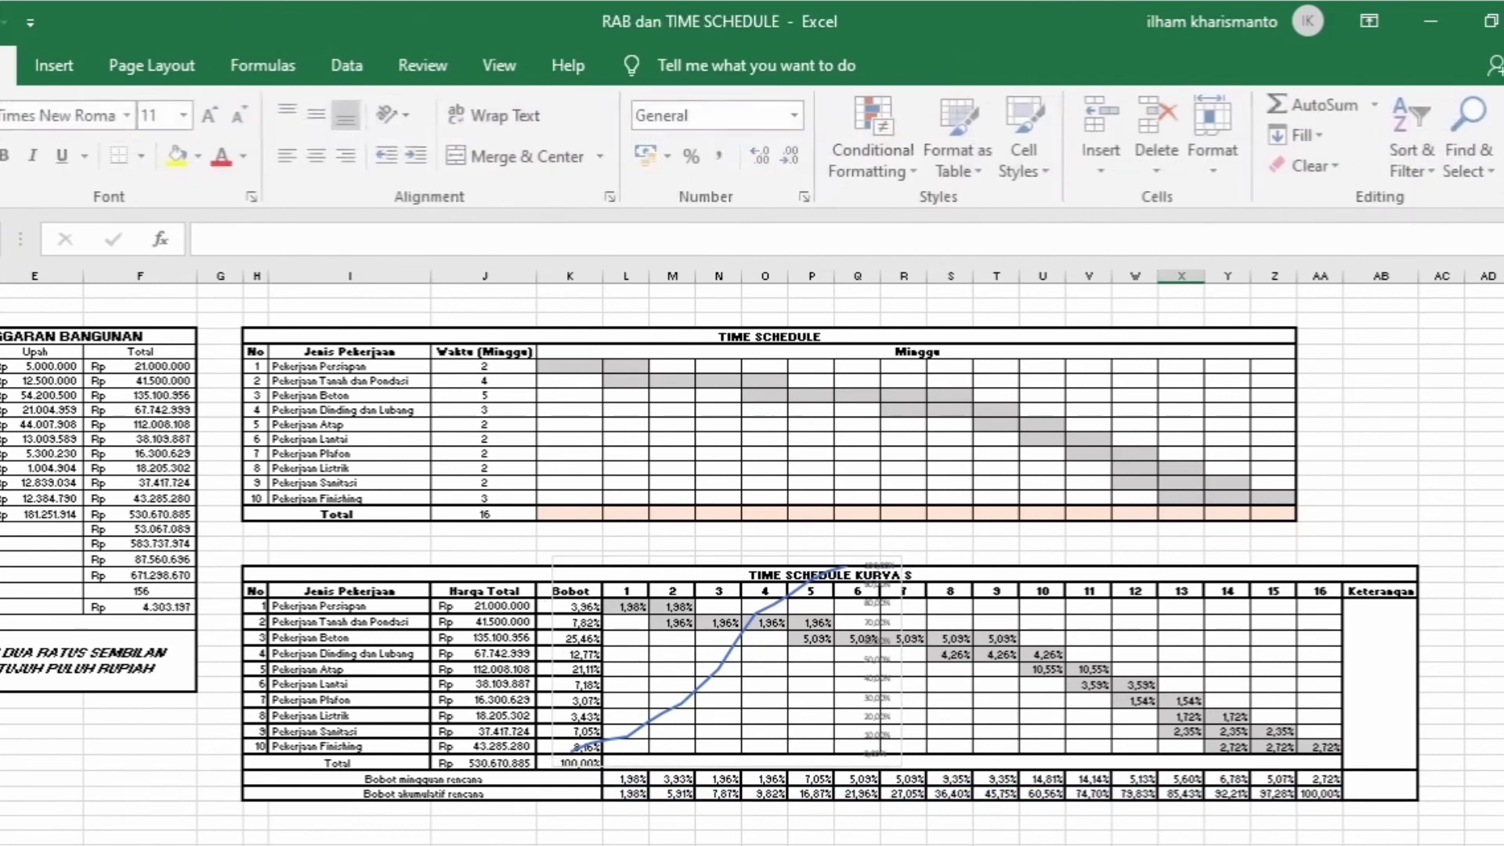
# Step: Move and stretch the chart over the Kurva S cells from week 1 to Keterangan, about 6,43 cm high and 30,11 cm wide
pyautogui.click(689, 683)
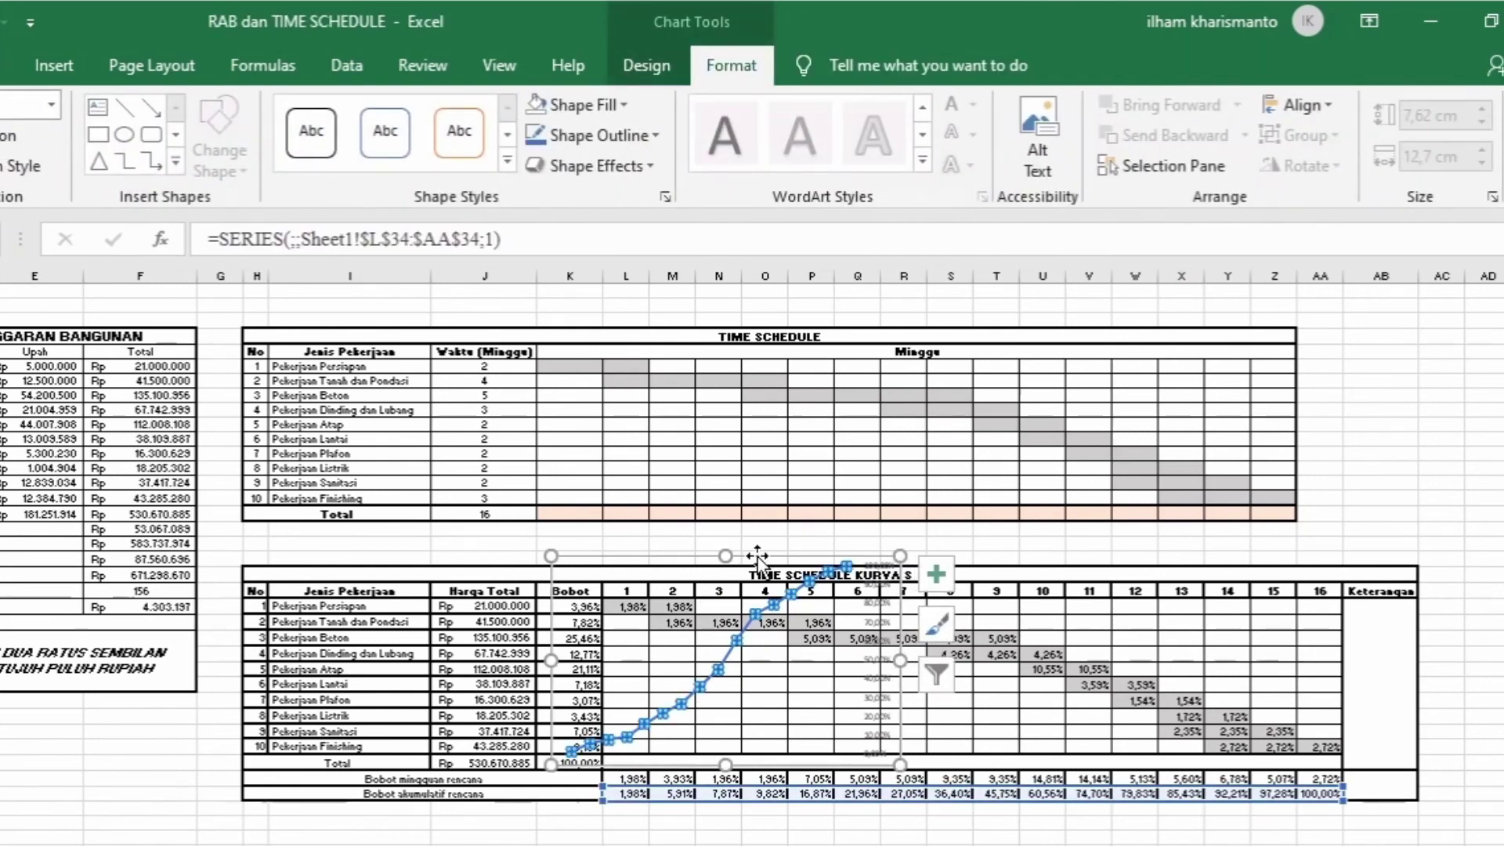
pyautogui.moveTo(758, 557); pyautogui.dragTo(789, 557)
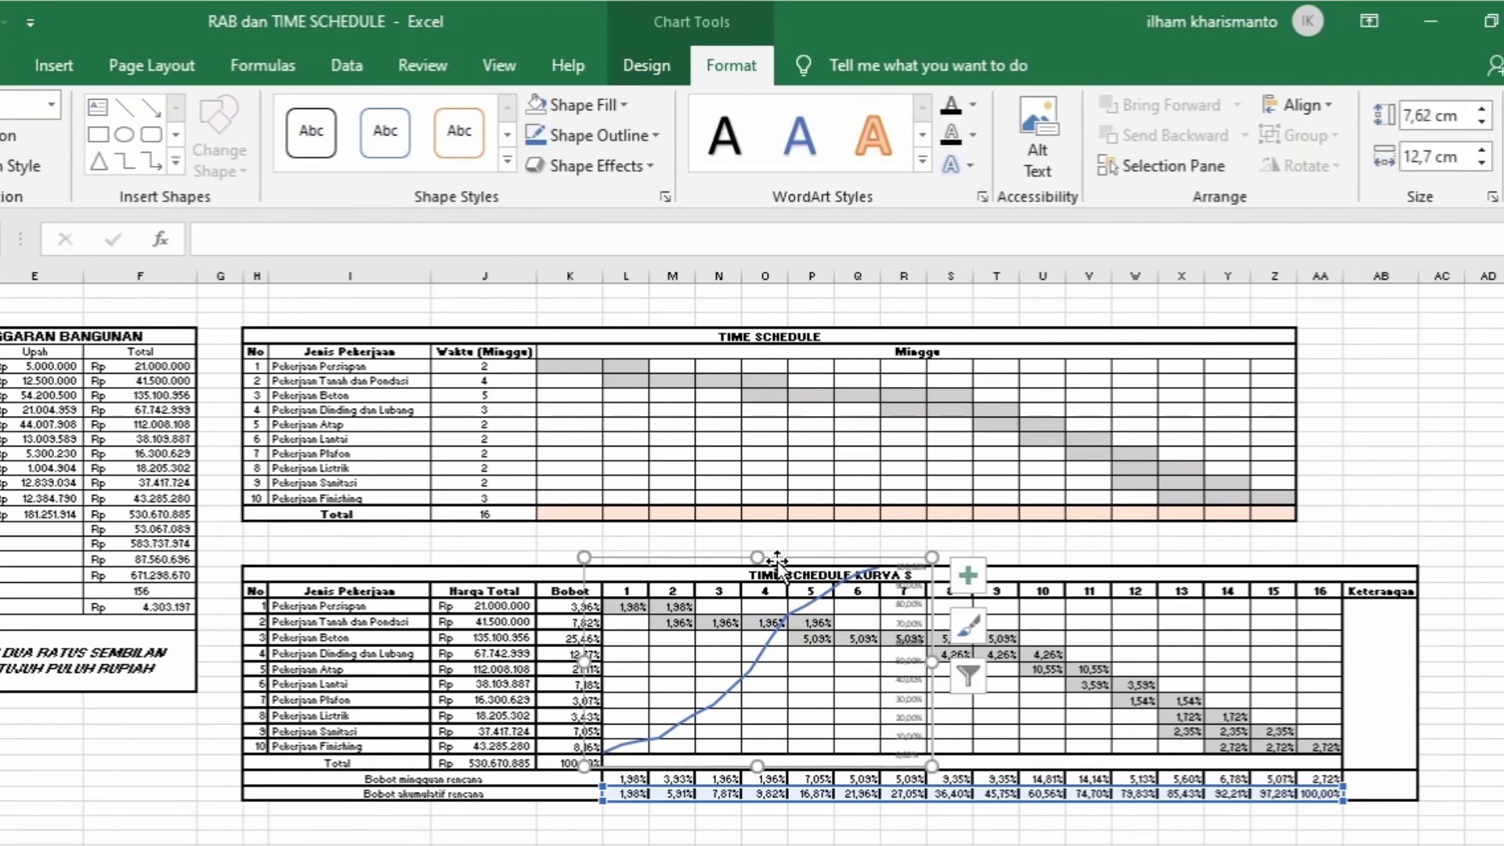
pyautogui.moveTo(931, 663); pyautogui.dragTo(1404, 664)
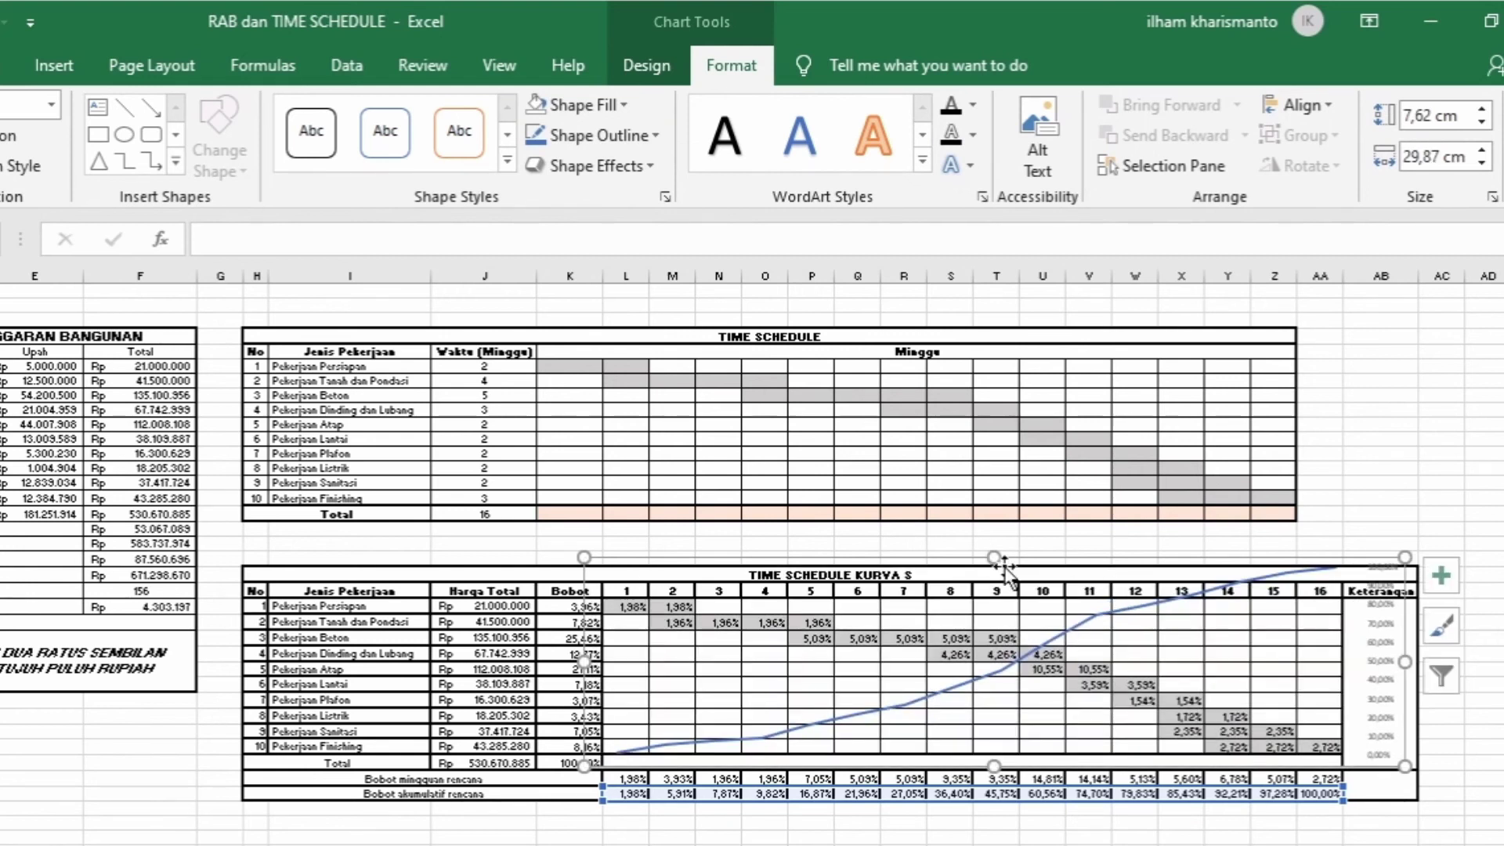
pyautogui.moveTo(995, 556); pyautogui.dragTo(993, 589)
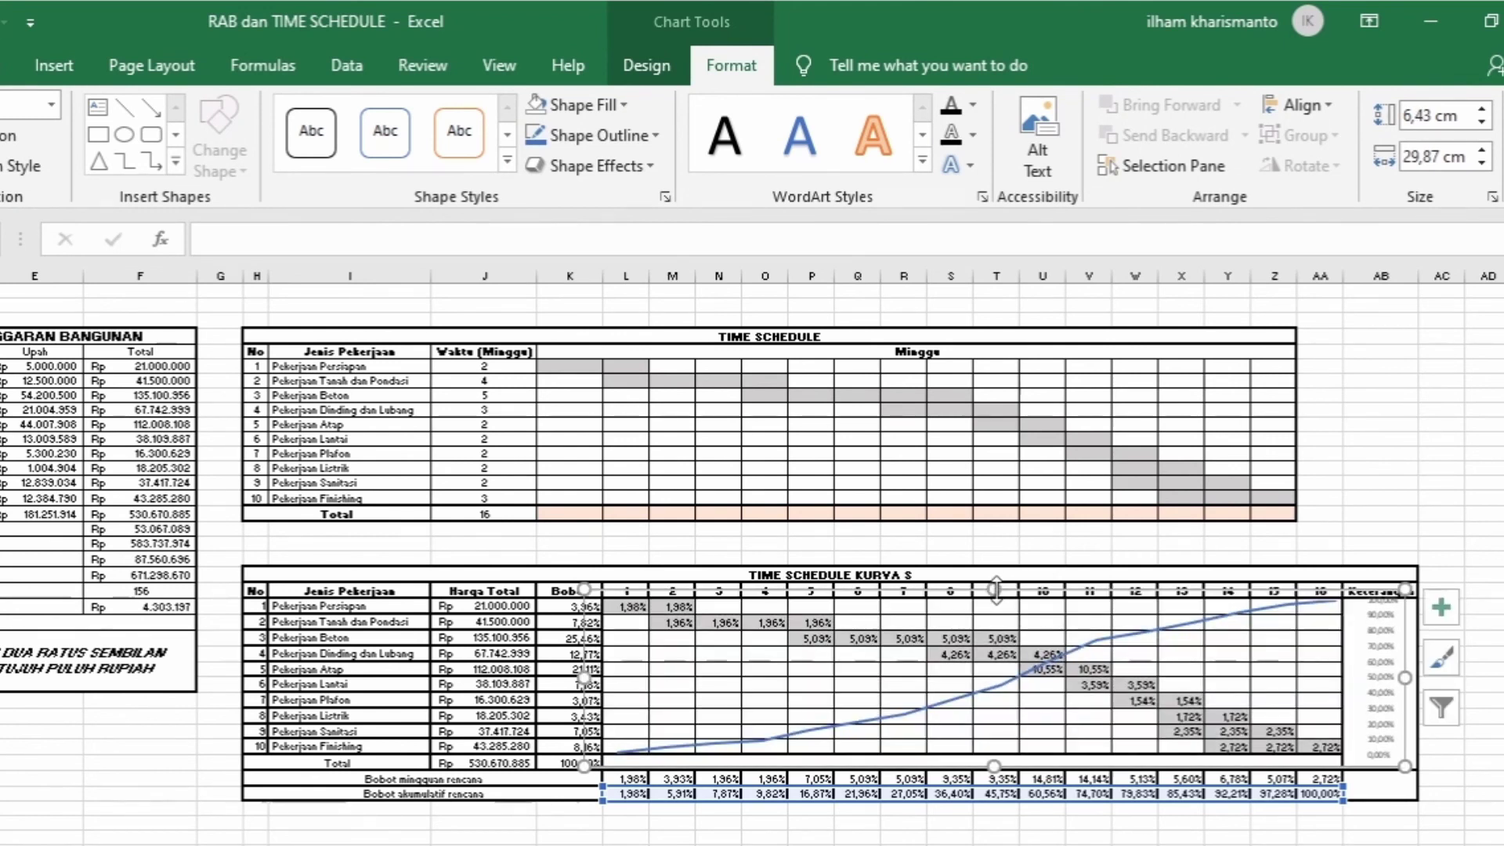
pyautogui.moveTo(1405, 680); pyautogui.dragTo(1409, 678)
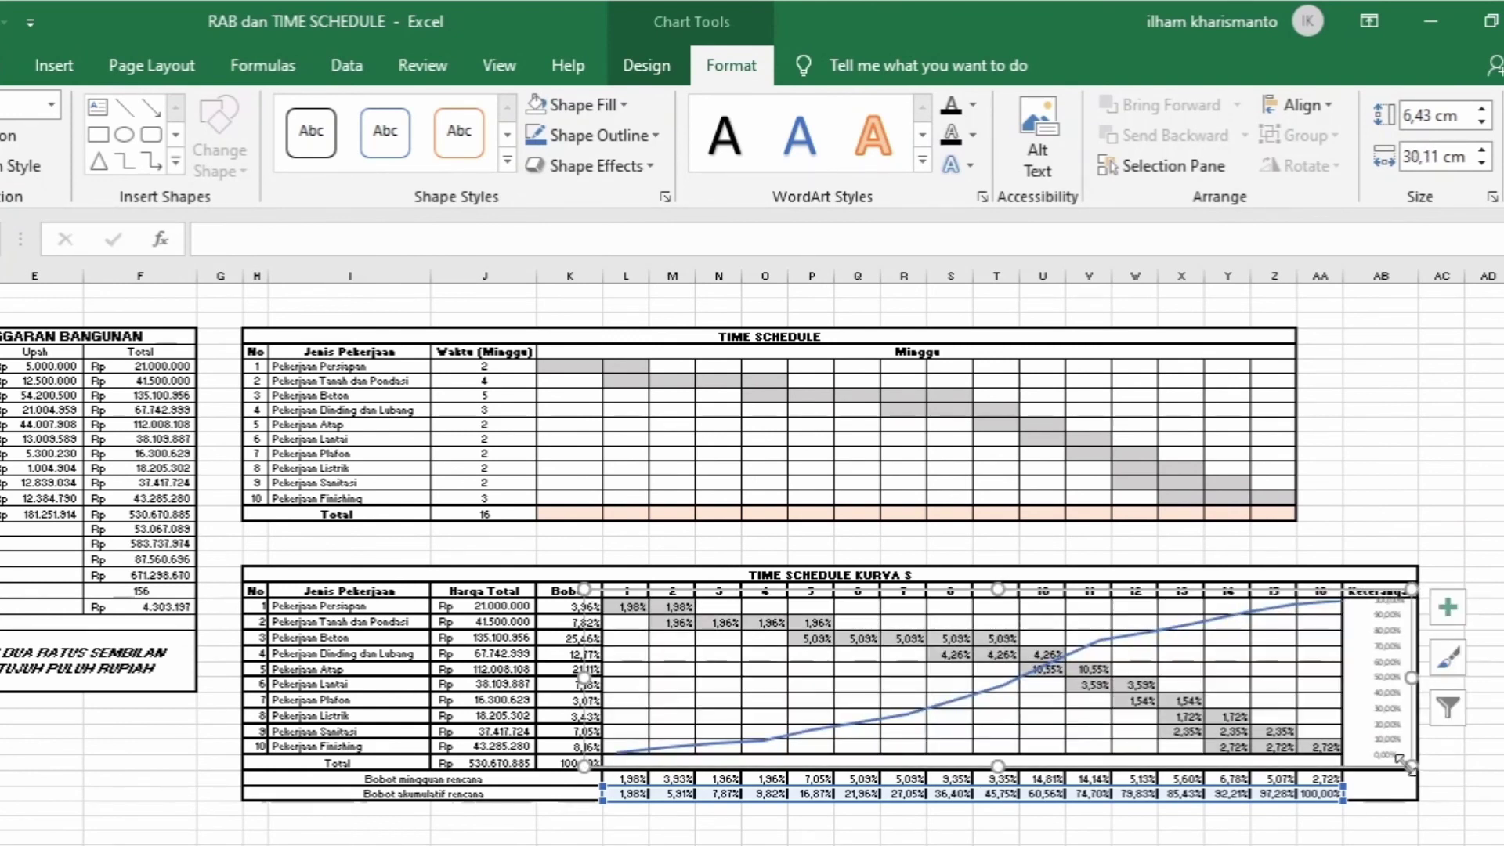
pyautogui.click(1381, 841)
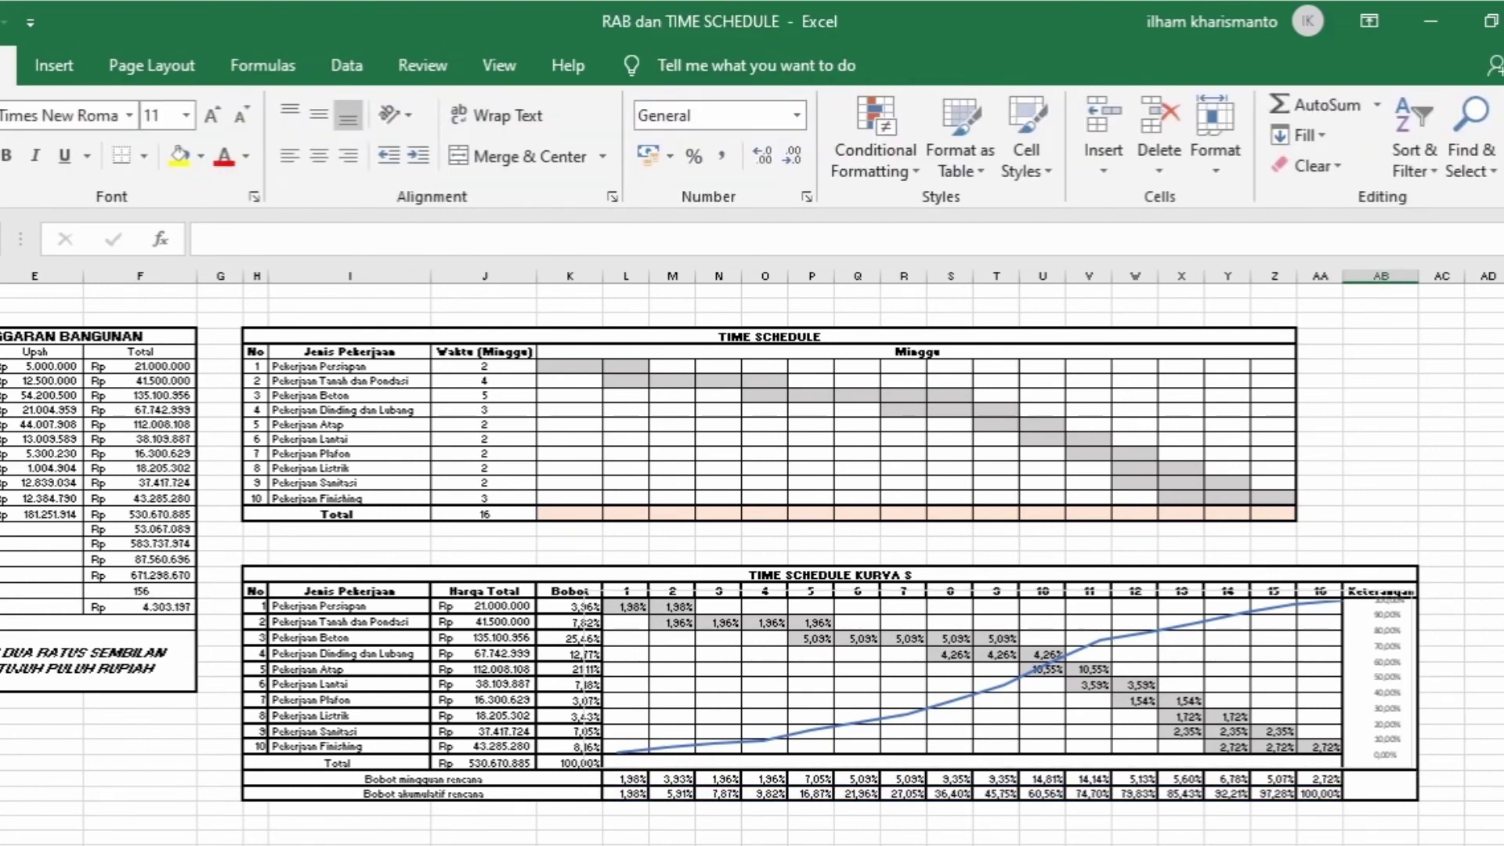